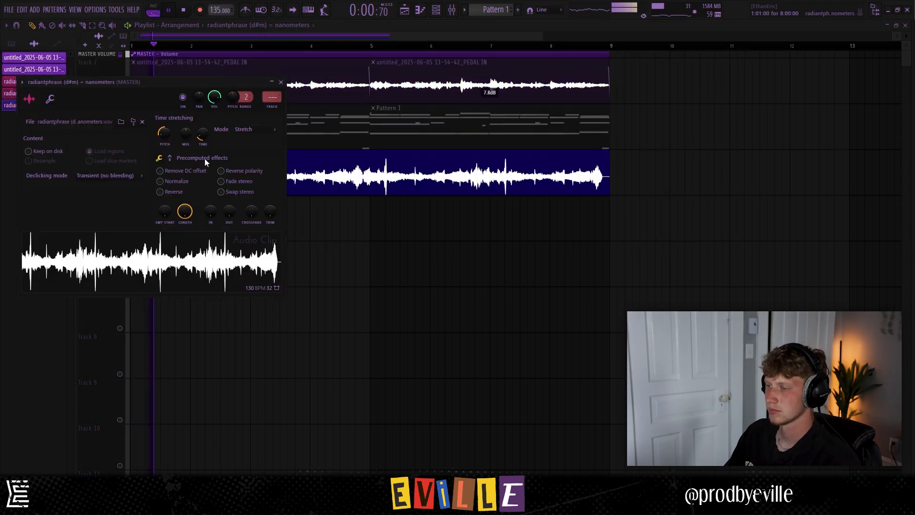
# Raise the nanometers phrase's channel pitch by 1200 cents with a pitch range of 12, and route it to mixer track 13.
pyautogui.click(247, 126)
pyautogui.click(247, 156)
pyautogui.moveTo(247, 83); pyautogui.dragTo(226, 47)
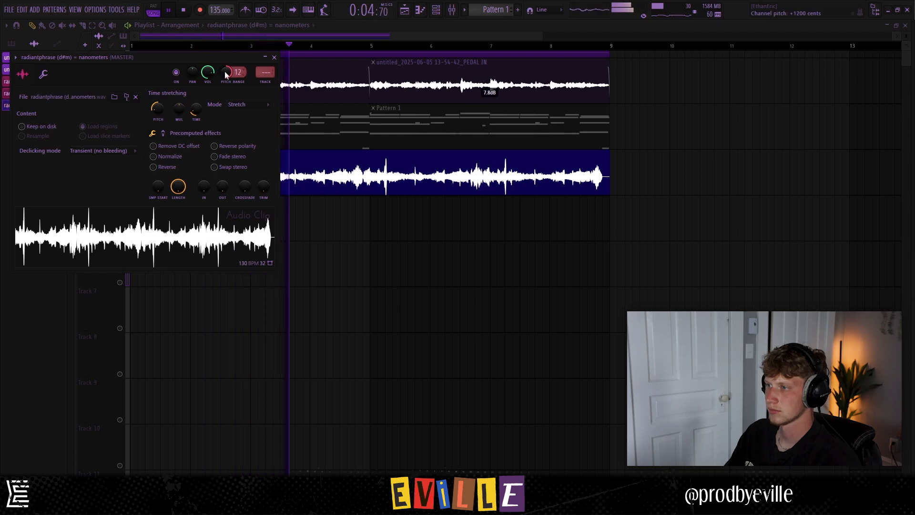
pyautogui.hotkey('ctrl', 'l')
pyautogui.press('space')
# Insert Fruity Parametric EQ 2 on the nanometers track with the 20Hz + 18kHz cut preset and raise its low-cut frequency.
pyautogui.click(691, 244)
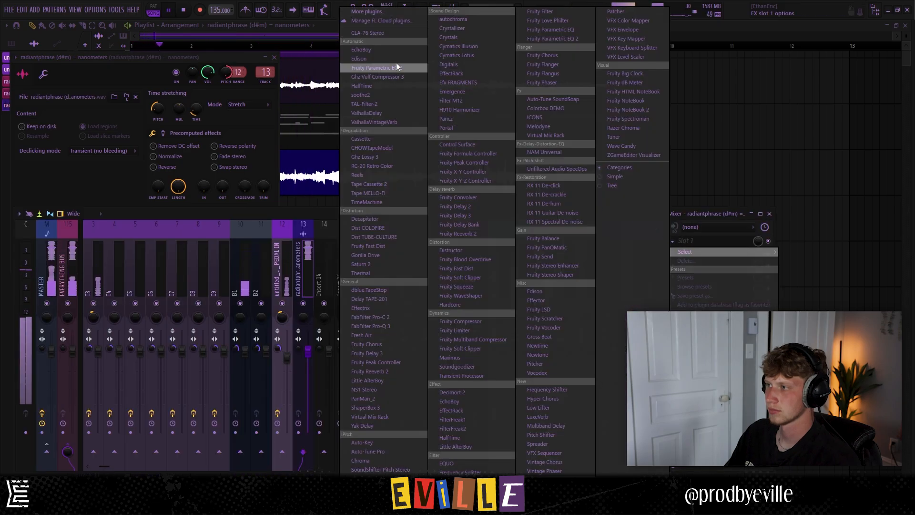
pyautogui.click(395, 64)
pyautogui.click(356, 119)
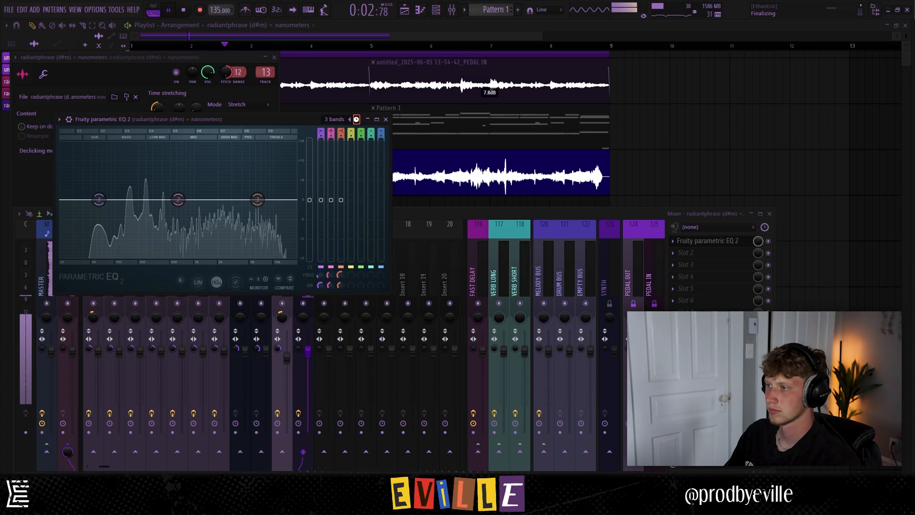
pyautogui.moveTo(61, 200); pyautogui.dragTo(138, 204)
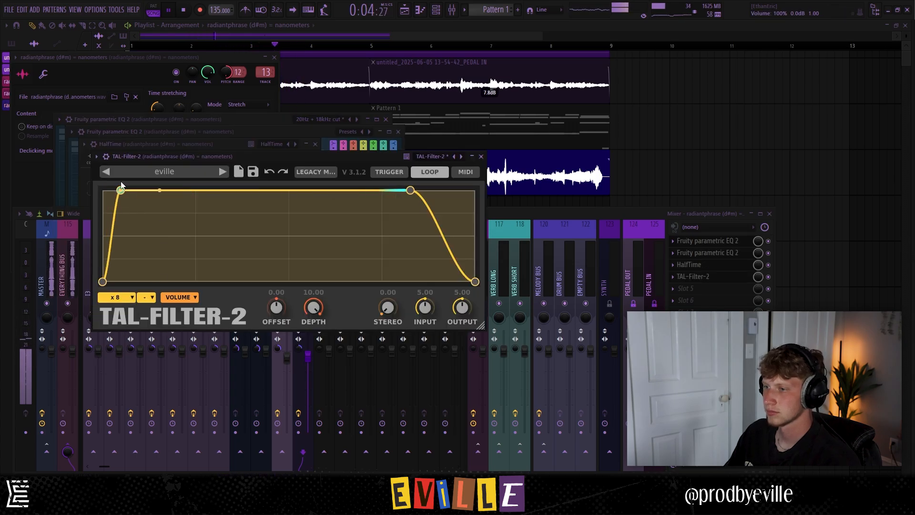
pyautogui.click(482, 157)
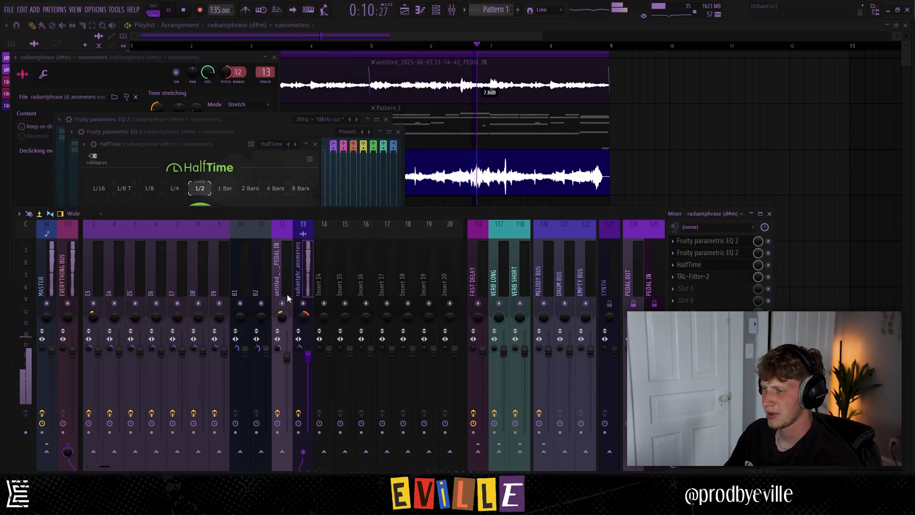
pyautogui.press('F12')
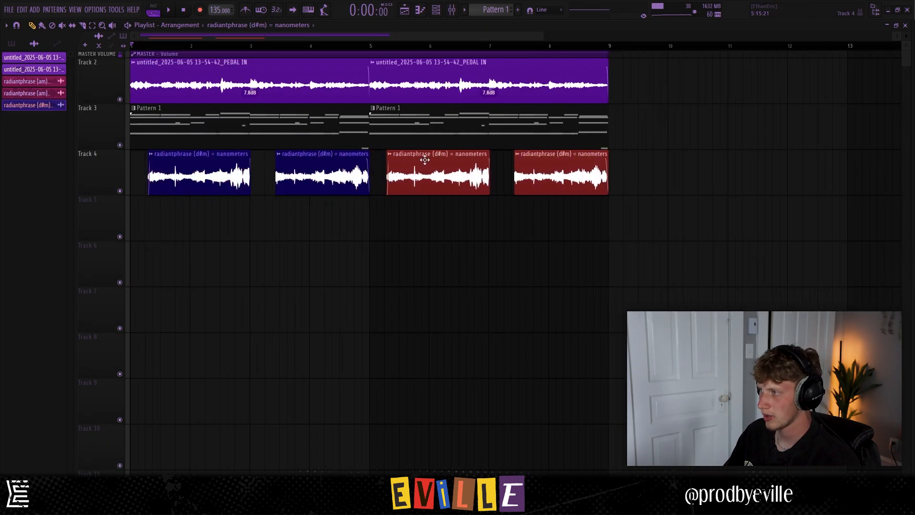
# Show all channels in the channel rack and look through the instrument channels.
pyautogui.rightClick(423, 267)
pyautogui.click(436, 9)
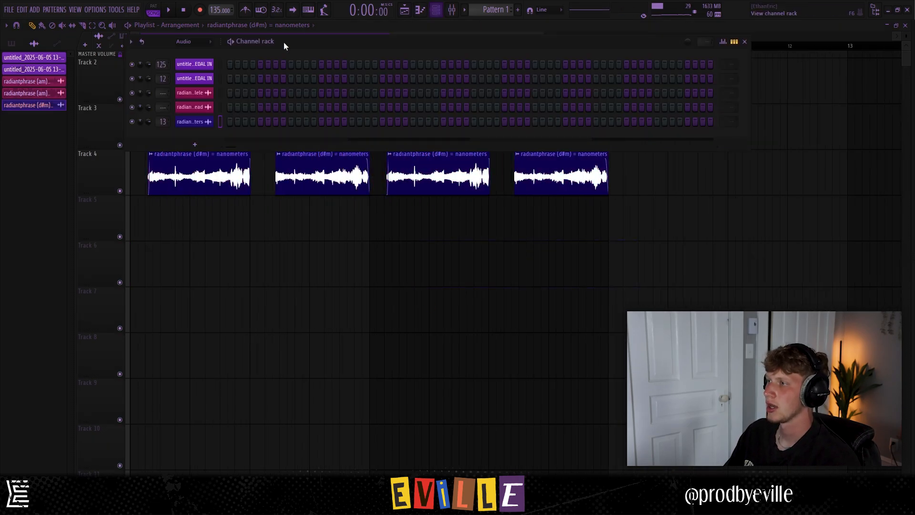
pyautogui.click(190, 44)
pyautogui.click(189, 62)
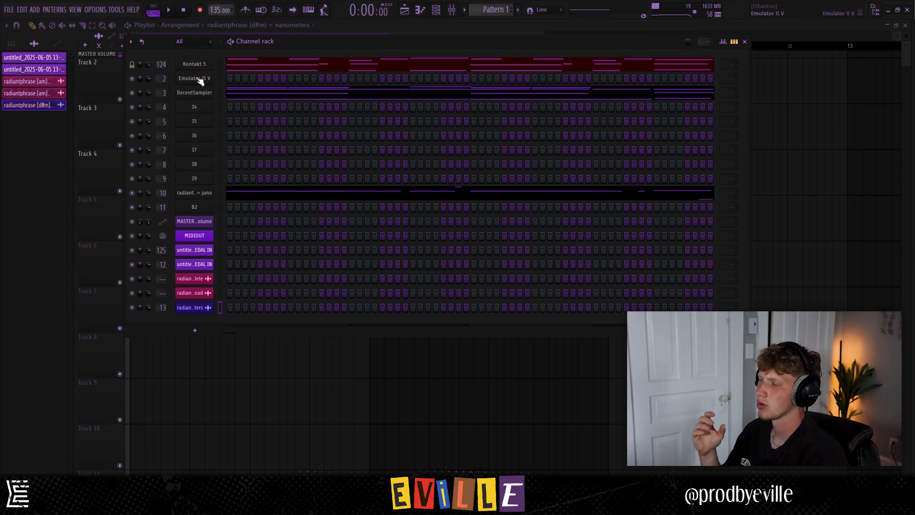
pyautogui.click(913, 297)
pyautogui.scroll(10, 762, 179)
pyautogui.click(726, 64)
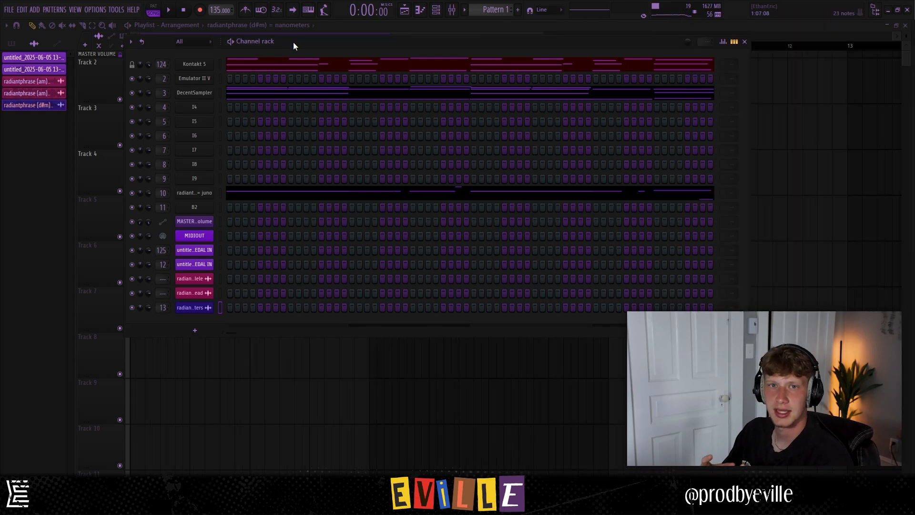
pyautogui.rightClick(197, 76)
pyautogui.press('Escape')
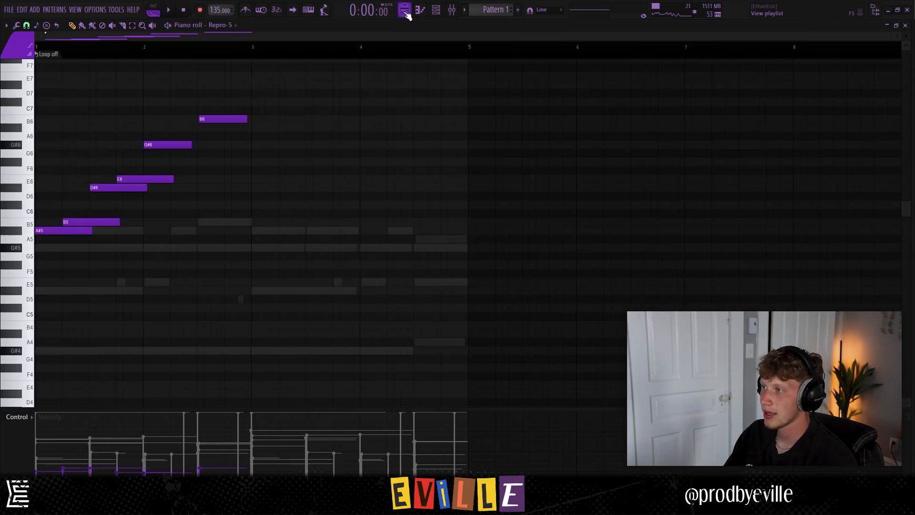
# Duplicate the 14-12-29_PEDAL IN clip on Track 6 three times so the copies fill the arrangement up to bar 9.
pyautogui.click(405, 11)
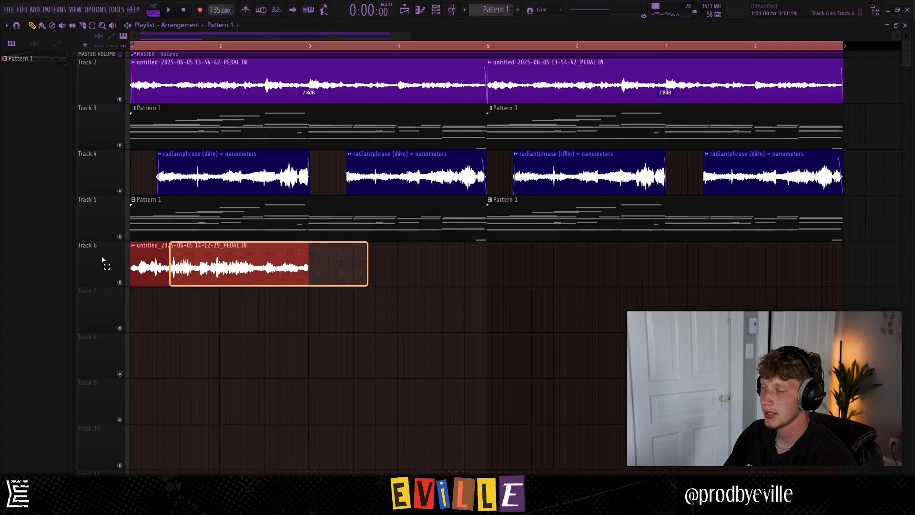
pyautogui.keyDown('ctrl'); pyautogui.click(444, 268); pyautogui.keyUp('ctrl')
pyautogui.moveTo(445, 269); pyautogui.dragTo(295, 282)
pyautogui.hotkey('ctrl', 'b')
pyautogui.hotkey('ctrl', 'b')
pyautogui.hotkey('ctrl', 'b')
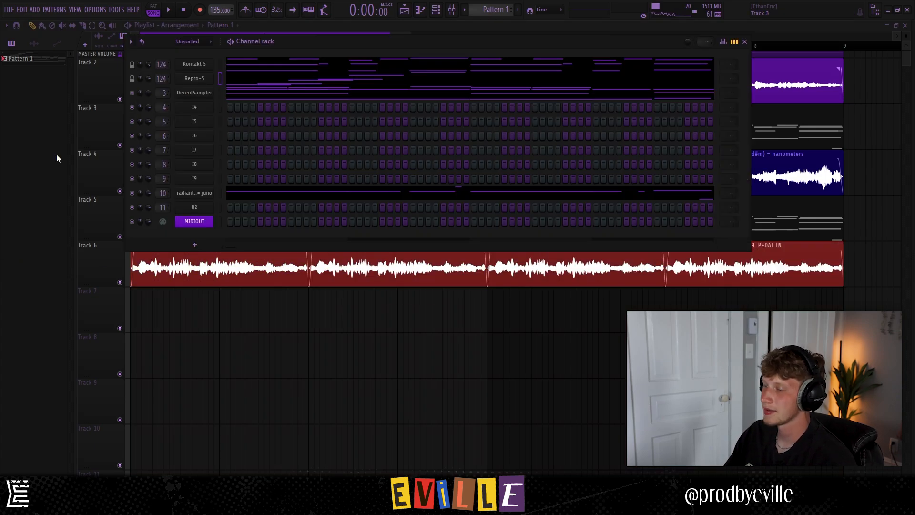
pyautogui.press('F6')
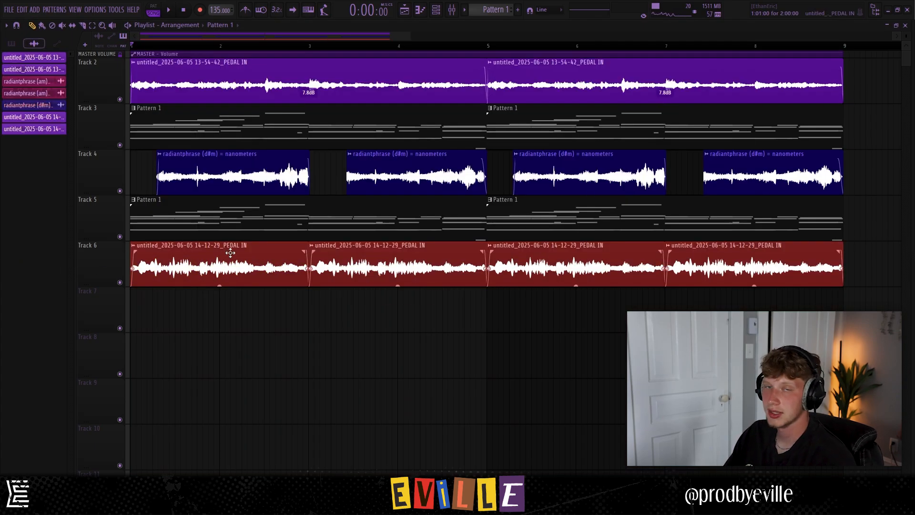
# Solo Track 6 and listen to the duplicated pedal clips.
pyautogui.rightClick(120, 282)
pyautogui.press('space')
pyautogui.click(311, 357)
pyautogui.rightClick(365, 374)
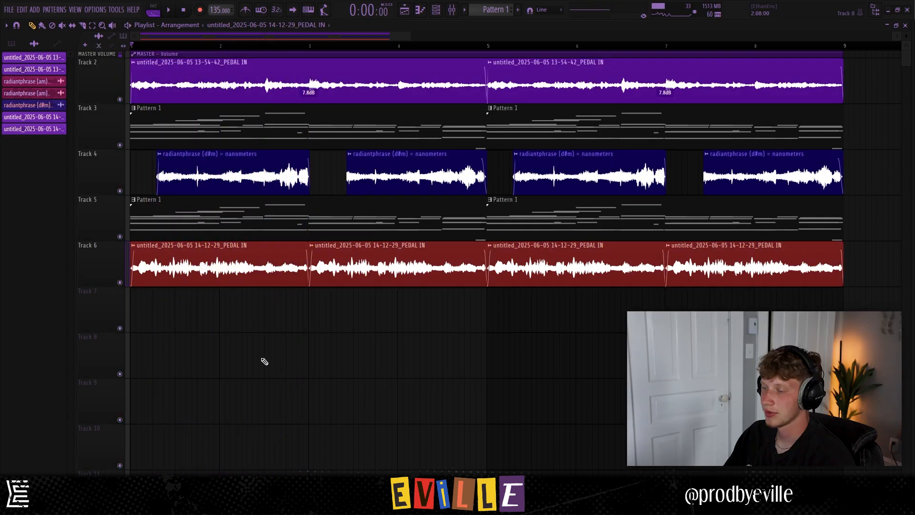
pyautogui.click(271, 360)
pyautogui.rightClick(271, 360)
# Route the Track 6 pedal recording to mixer track 14 and play the arrangement.
pyautogui.doubleClick(228, 272)
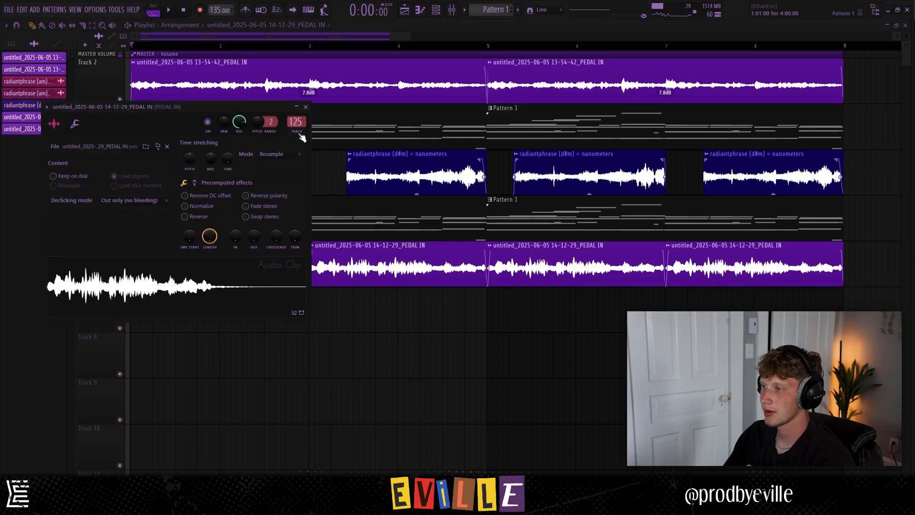
pyautogui.hotkey('ctrl', 'l')
pyautogui.press('space')
pyautogui.scroll(6, 142, 271)
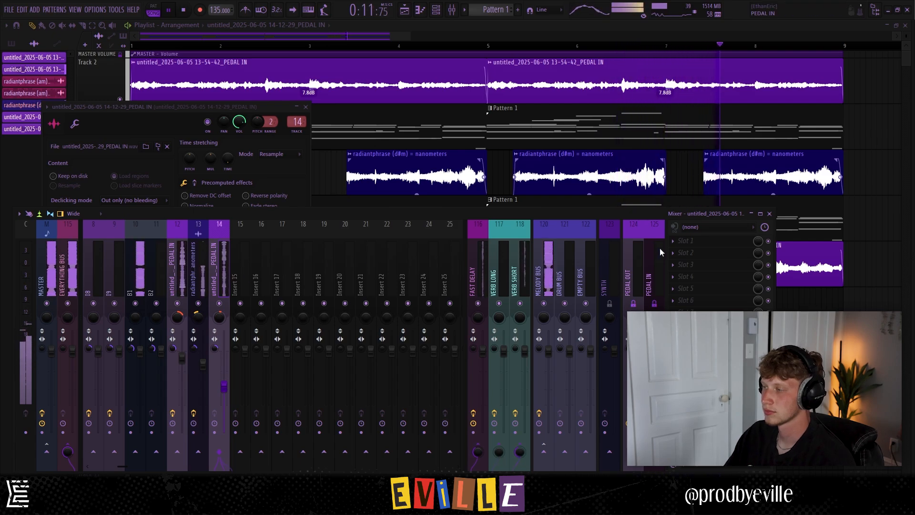
# Insert Fruity Parametric EQ 2 in slot 2 of mixer track 14 with the 20Hz + 18kHz cut preset and raise its low cut.
pyautogui.click(681, 253)
pyautogui.click(374, 66)
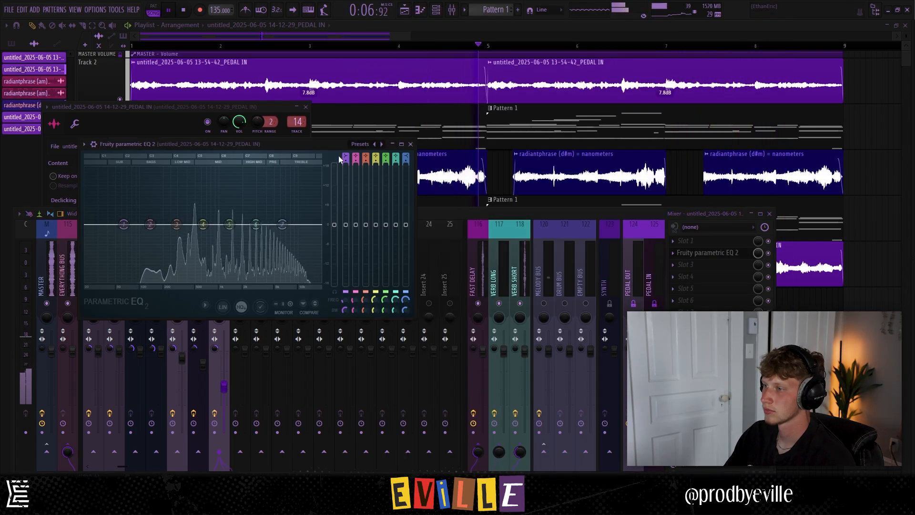
pyautogui.click(375, 144)
pyautogui.click(374, 144)
pyautogui.click(375, 144)
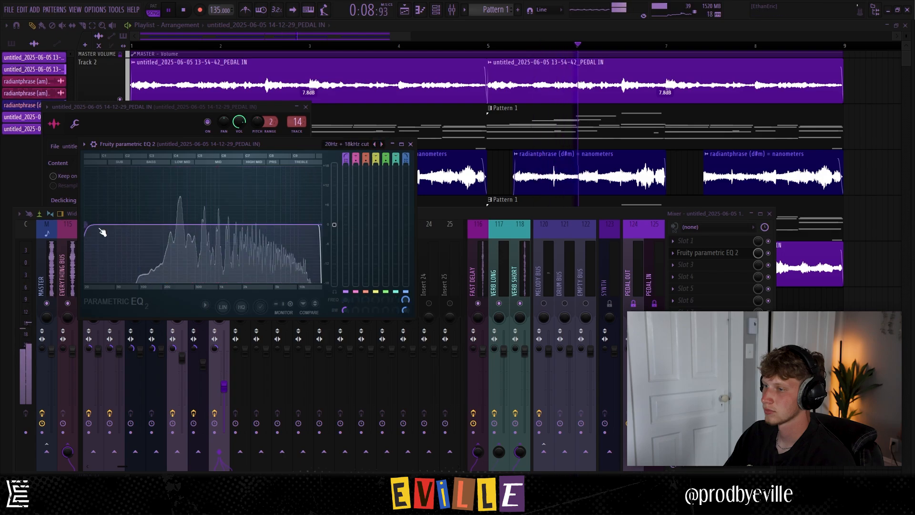
pyautogui.moveTo(87, 225); pyautogui.dragTo(160, 225)
pyautogui.click(16, 148)
# Remove the leftover pedal clip around bar 5 on Track 6 and align the repeated chops to start at bar 5.
pyautogui.press('space')
pyautogui.scroll(5, 135, 249)
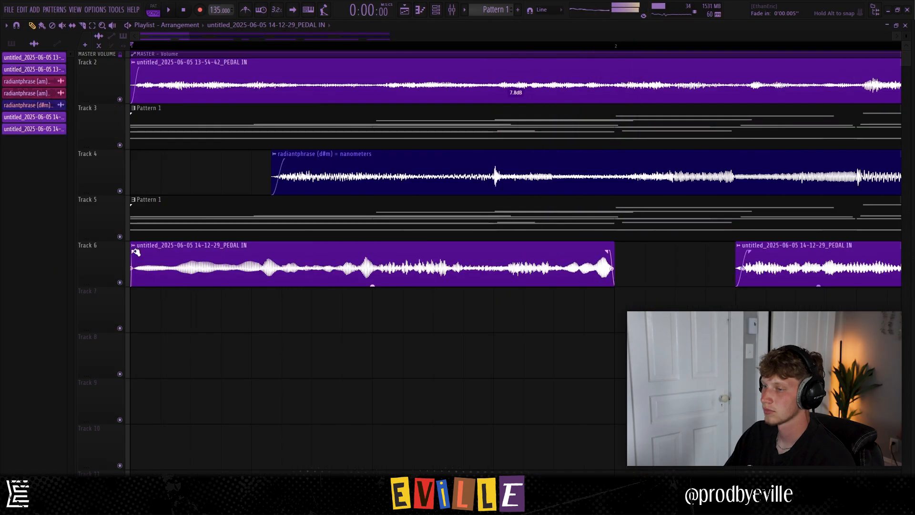
pyautogui.press('space')
pyautogui.scroll(-5, 125, 257)
pyautogui.rightClick(436, 273)
pyautogui.moveTo(455, 272); pyautogui.dragTo(435, 267)
pyautogui.keyDown('ctrl'); pyautogui.click(426, 357); pyautogui.keyUp('ctrl')
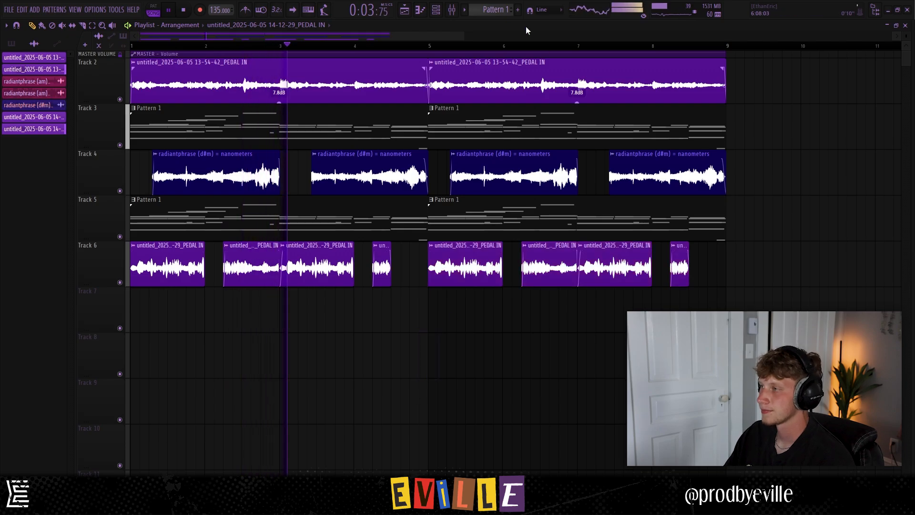
# Open the mixer during playback and slightly lower the level of the pedal recording on track 14.
pyautogui.click(452, 10)
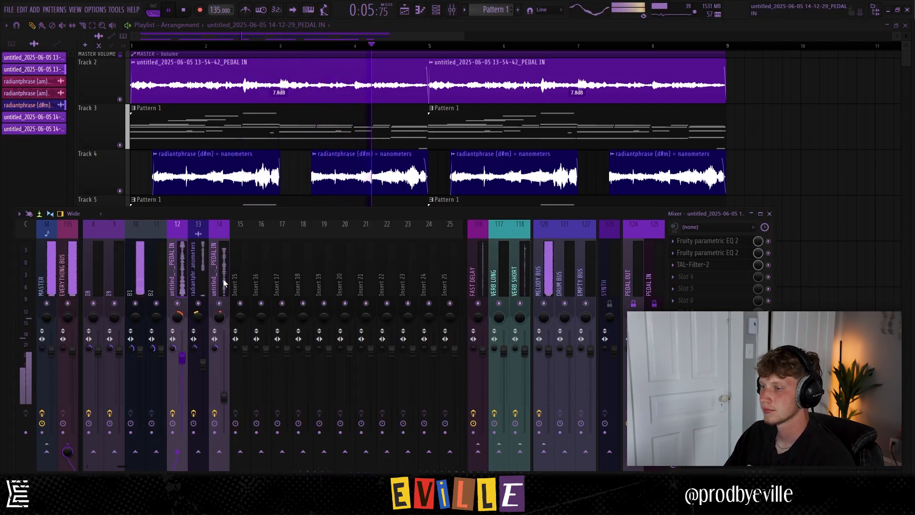
pyautogui.click(223, 282)
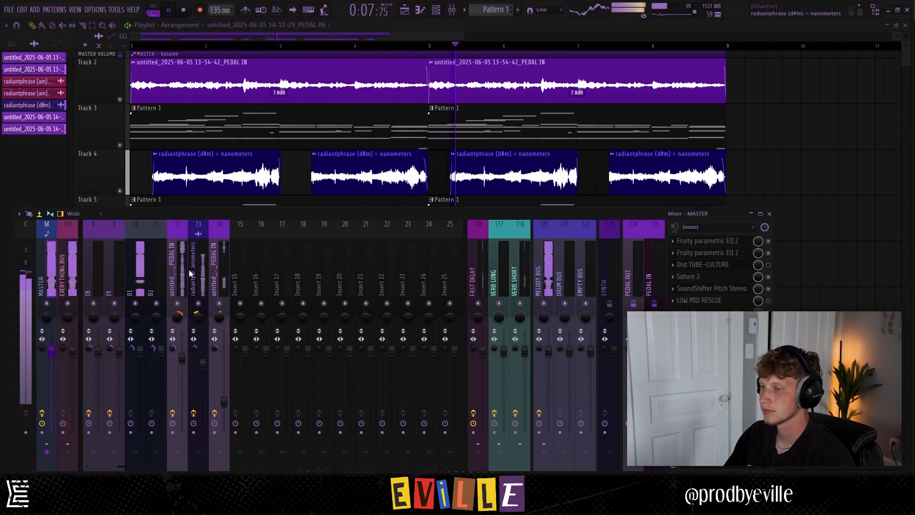
pyautogui.scroll(3, 199, 272)
pyautogui.click(285, 278)
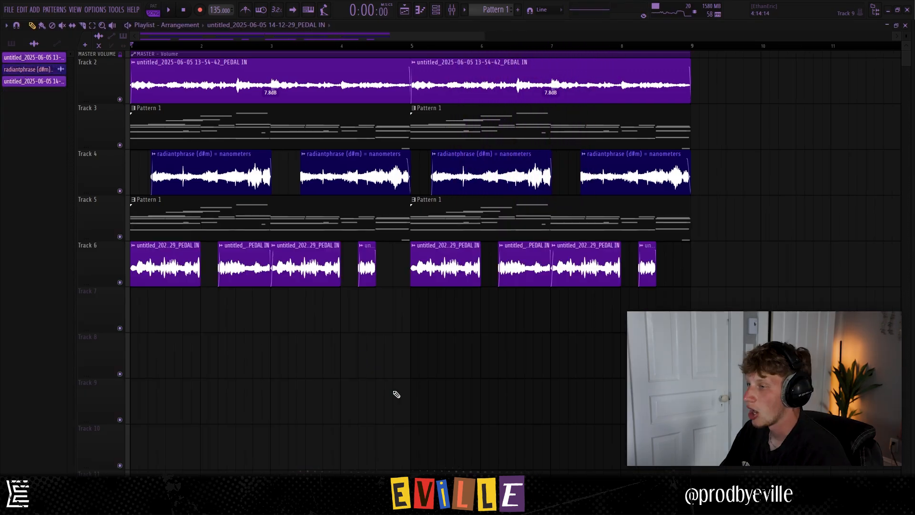
# Add the "radiantatmosphere = somethingswrong" sample from the v. gamma [enviroments] folder to Track 7 at bar 1.
pyautogui.scroll(-3, 334, 410)
pyautogui.scroll(3, 153, 351)
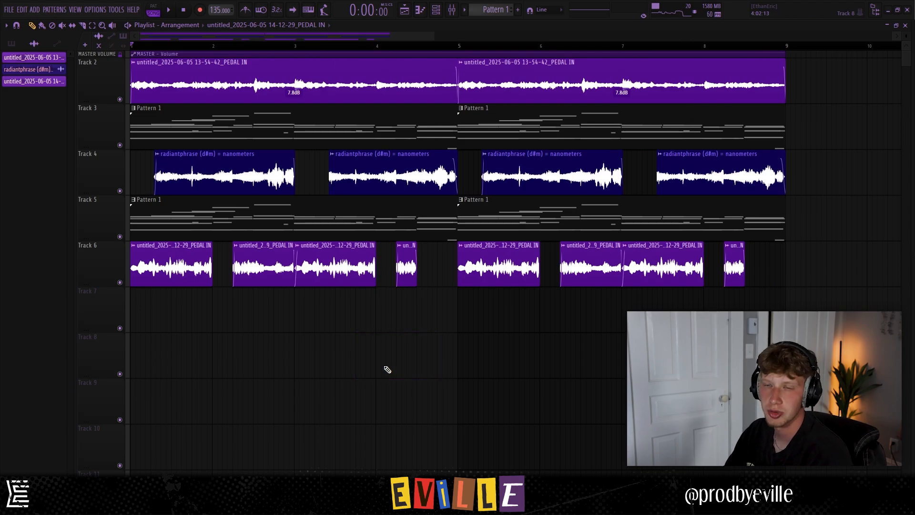
pyautogui.moveTo(914, 320)
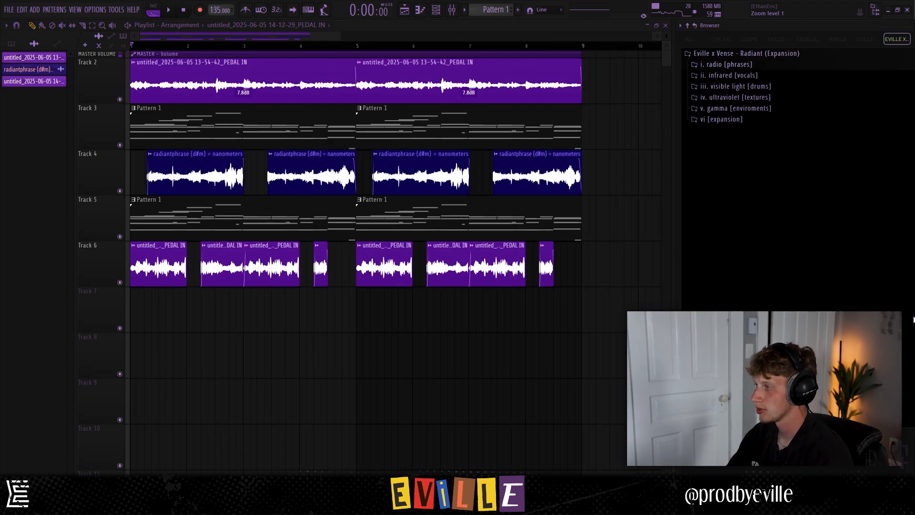
pyautogui.click(760, 109)
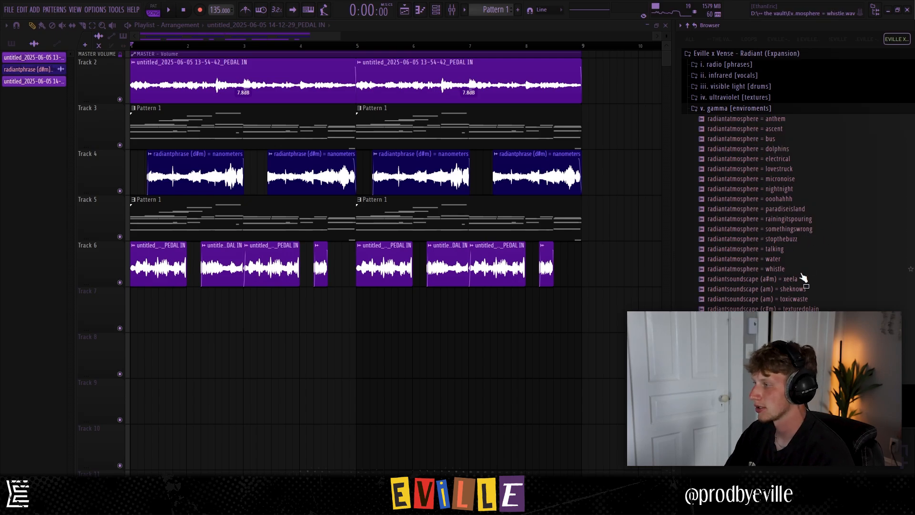
pyautogui.scroll(3, 90, 319)
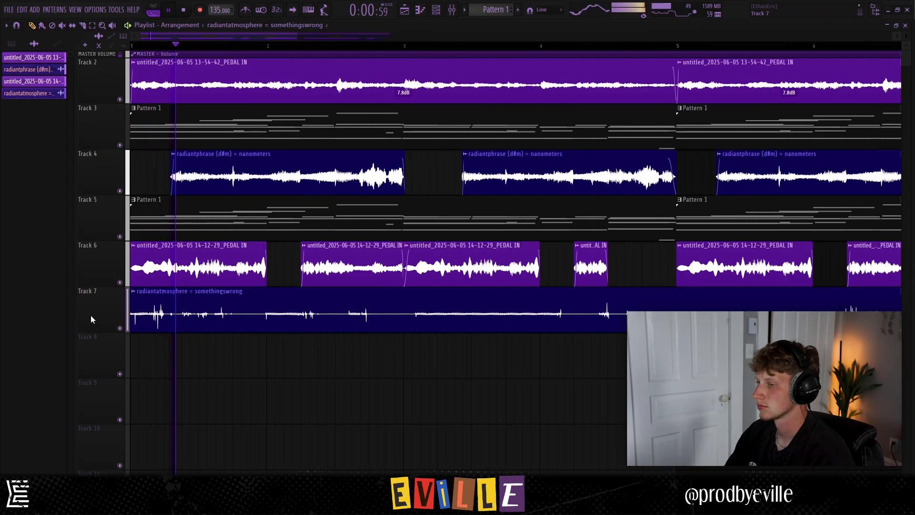
# Set the somethingswrong atmosphere's channel volume to 23% and replay the arrangement from the start.
pyautogui.doubleClick(514, 327)
pyautogui.moveTo(252, 134); pyautogui.dragTo(252, 157)
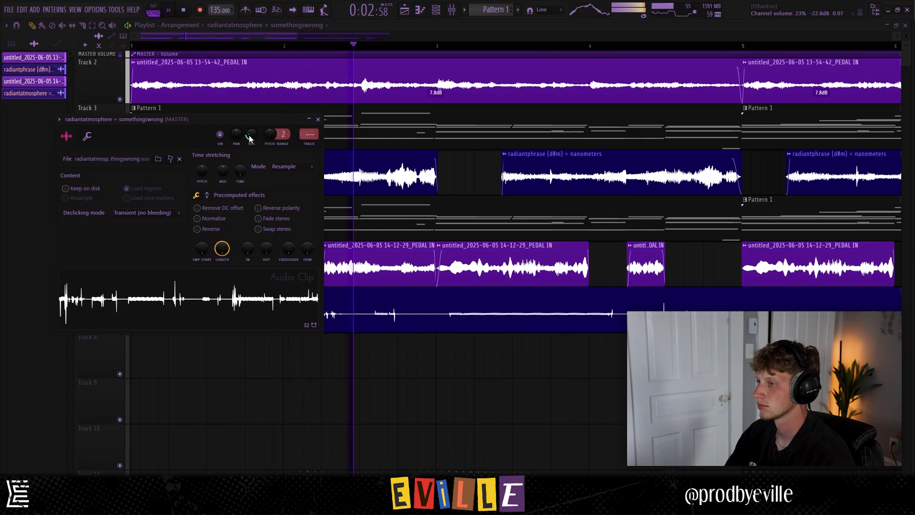
pyautogui.press('space')
pyautogui.press('space')
pyautogui.click(318, 119)
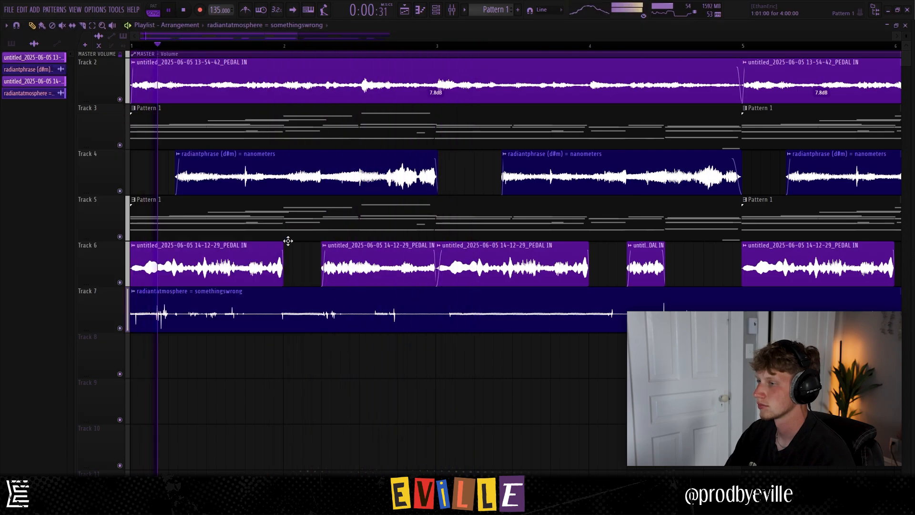
# Select the dolphins atmosphere's track 16 in the mixer.
pyautogui.scroll(-4, 267, 195)
pyautogui.scroll(2, 281, 169)
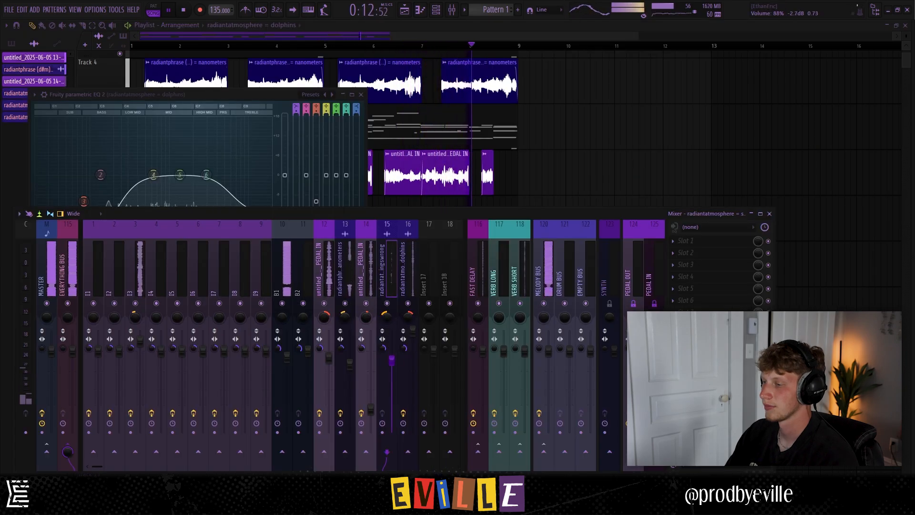
pyautogui.click(414, 335)
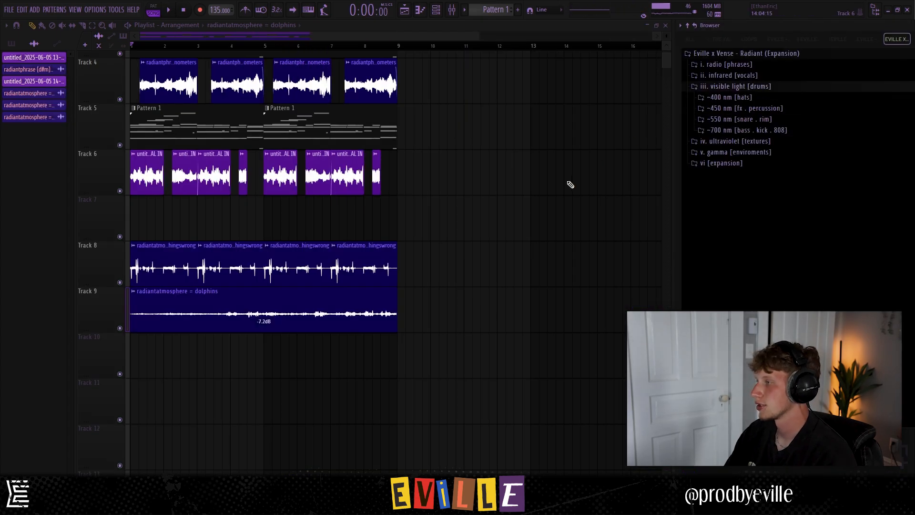
# Audition percussion samples from the ~450 nm [fx . percussion] folder.
pyautogui.click(764, 108)
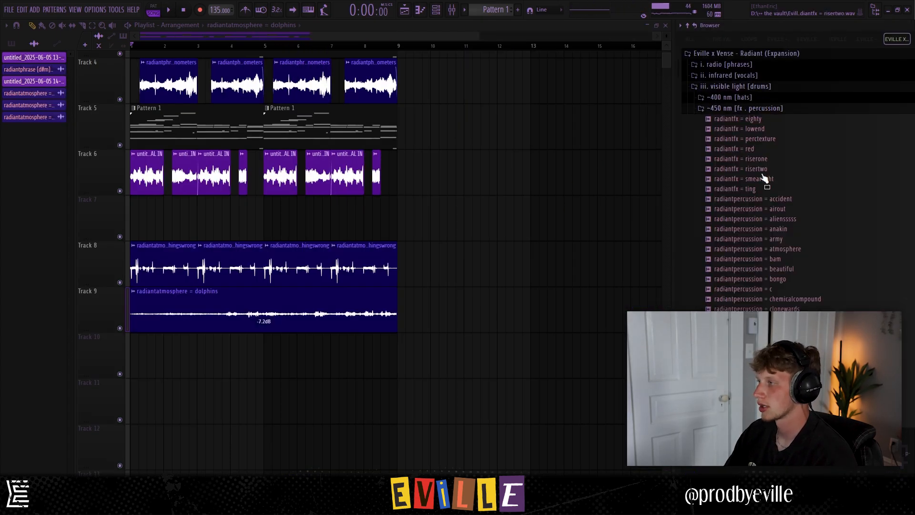
pyautogui.click(782, 232)
pyautogui.click(794, 285)
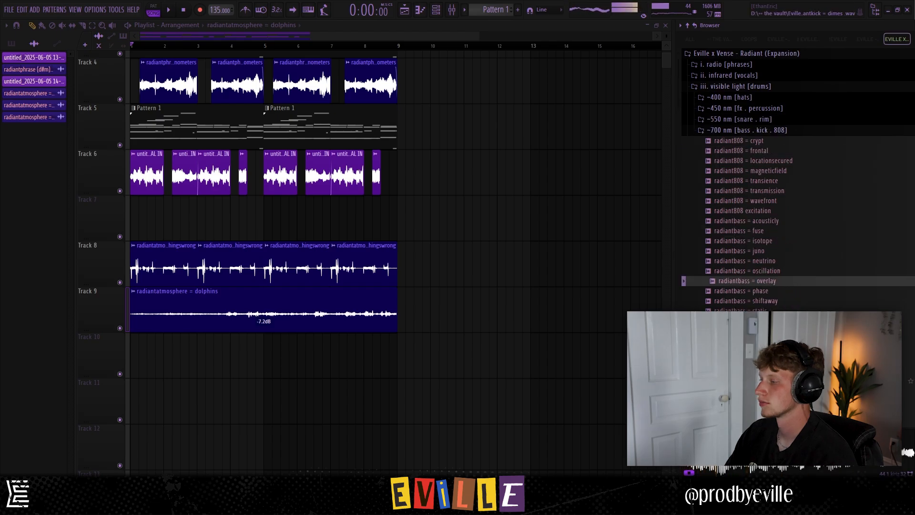
# Audition kick samples from the ~700 nm [bass . kick . 808] folder.
pyautogui.click(763, 381)
pyautogui.scroll(-5, 762, 353)
pyautogui.click(760, 230)
pyautogui.click(760, 241)
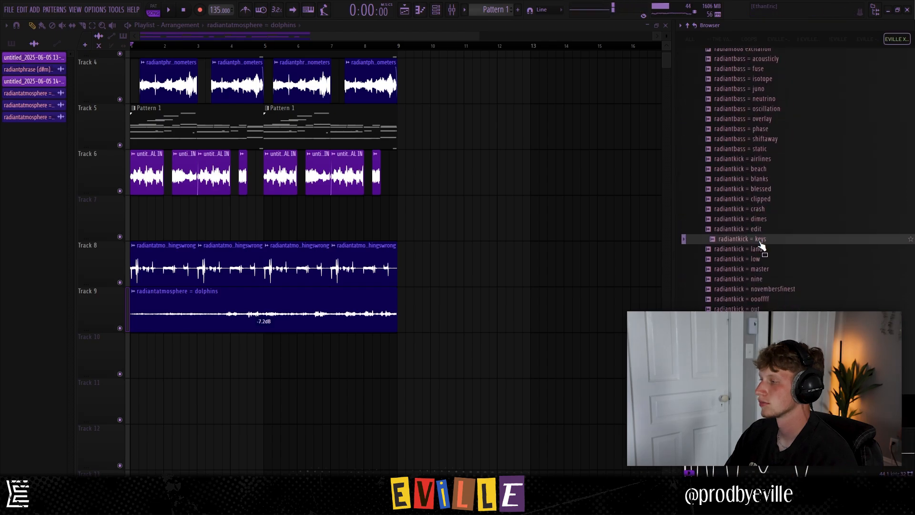
pyautogui.click(761, 251)
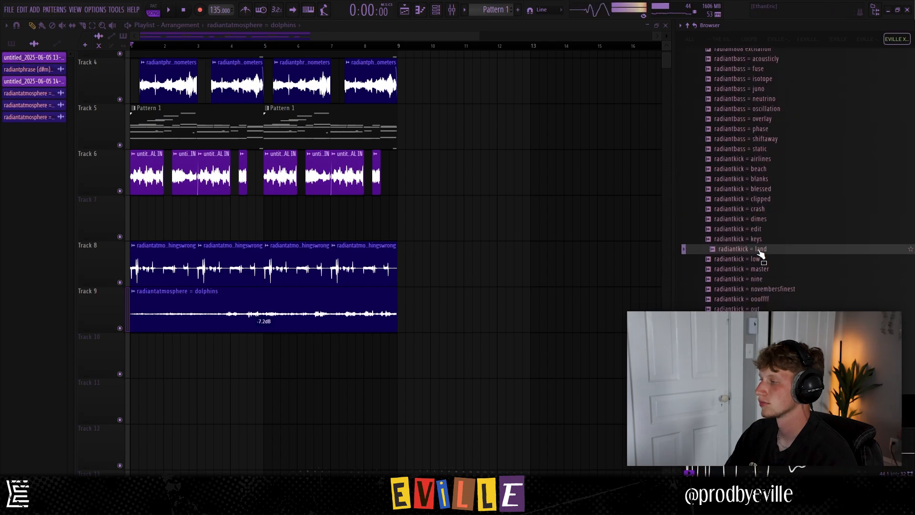
pyautogui.click(762, 279)
pyautogui.click(764, 288)
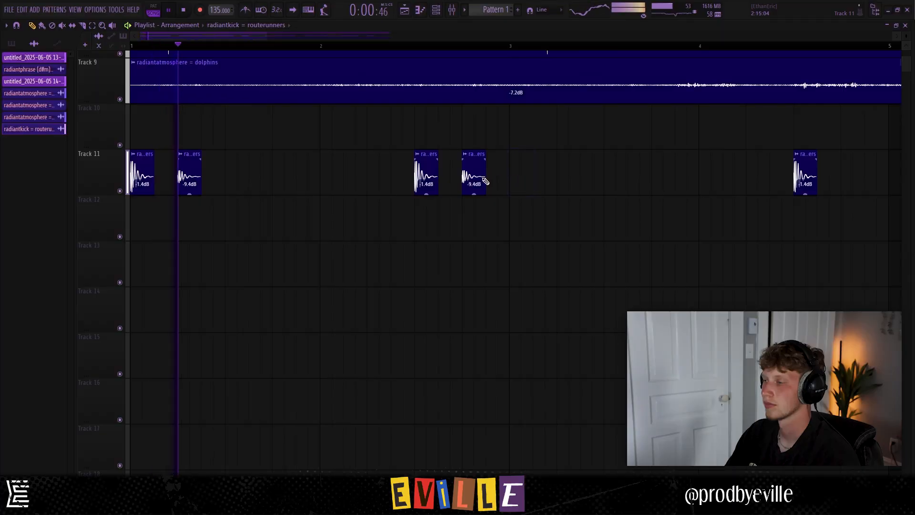
# Repeat the routerunners kick pair on beats 1 and 2 of bar 3 on Track 11, and select bars 1 to 4 for looping.
pyautogui.moveTo(215, 206); pyautogui.dragTo(556, 185)
pyautogui.click(500, 231)
pyautogui.rightClick(500, 231)
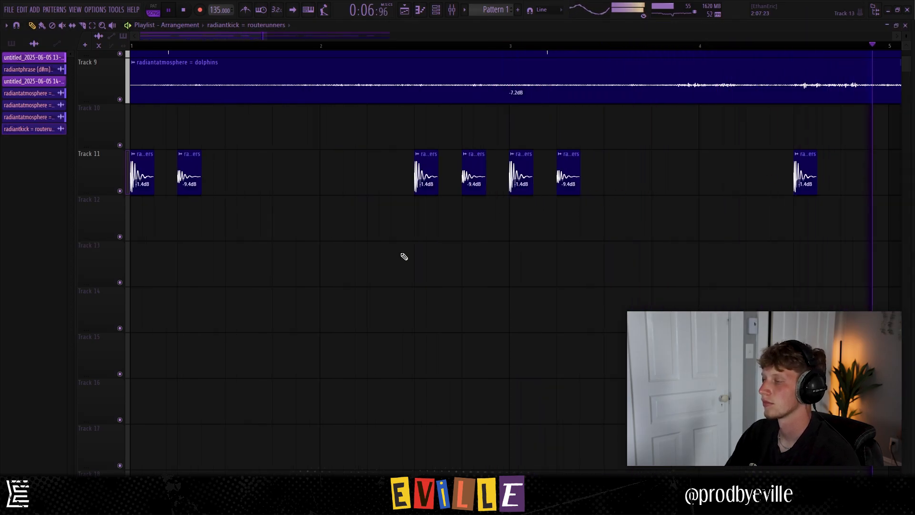
pyautogui.keyDown('ctrl'); pyautogui.scroll(-2, 206, 225); pyautogui.keyUp('ctrl')
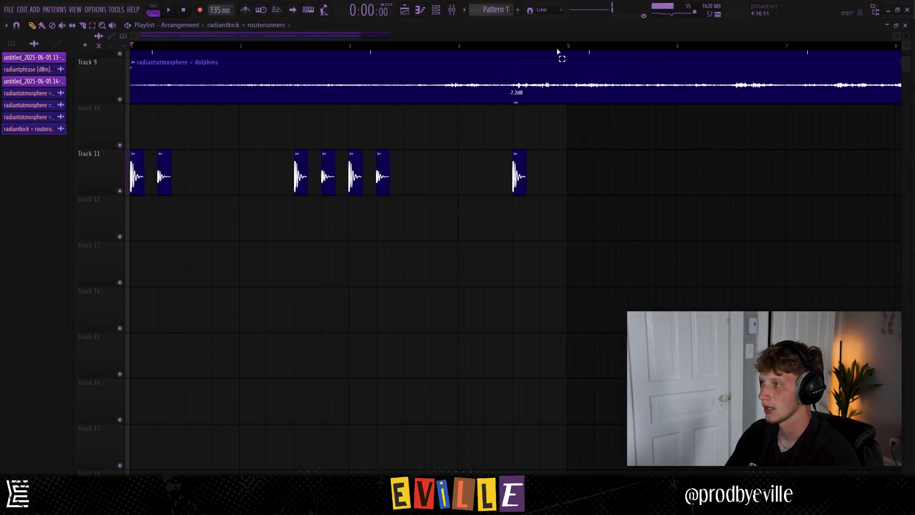
pyautogui.moveTo(557, 48); pyautogui.dragTo(131, 48)
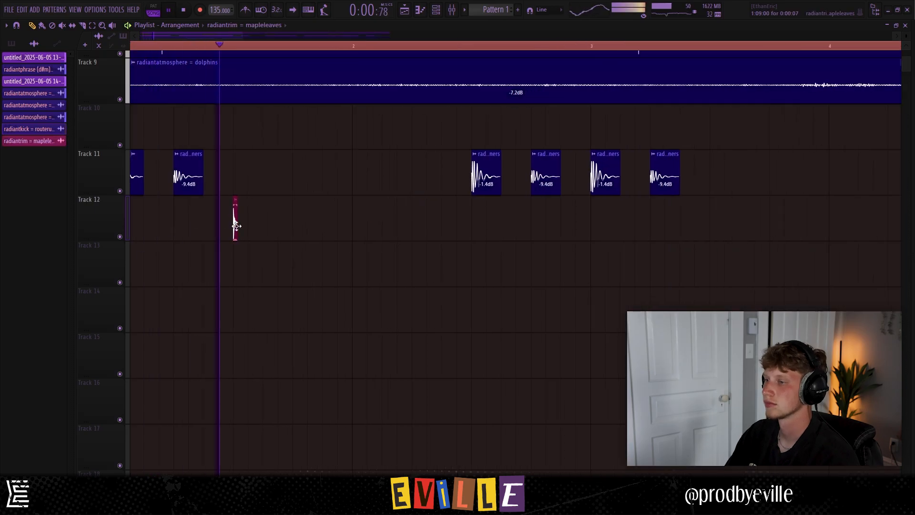
# Place the radiantrim = mapleleaves sample on beat 3 of bars 2, 3 and 4 on Track 12 and lower all the rims' clip gain.
pyautogui.keyDown('ctrl'); pyautogui.scroll(-2, 447, 237); pyautogui.keyUp('ctrl')
pyautogui.click(374, 224)
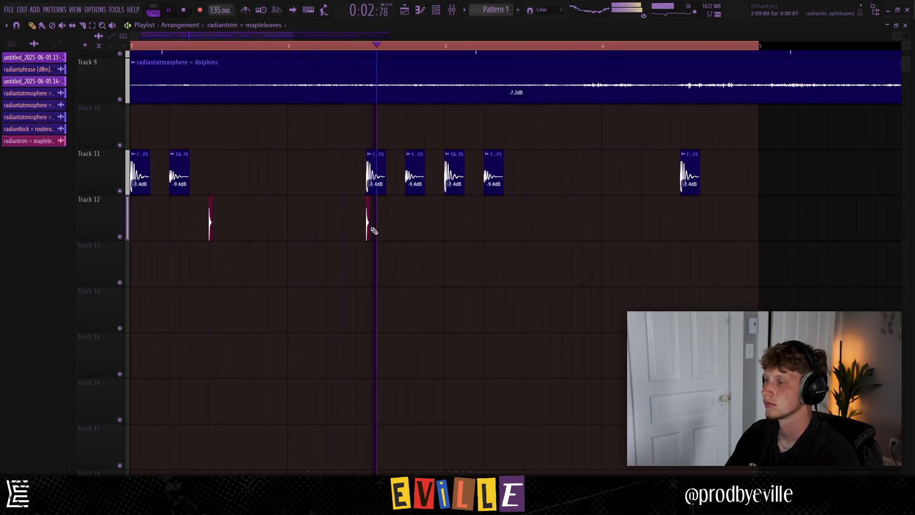
pyautogui.click(456, 226)
pyautogui.moveTo(453, 223); pyautogui.dragTo(524, 224)
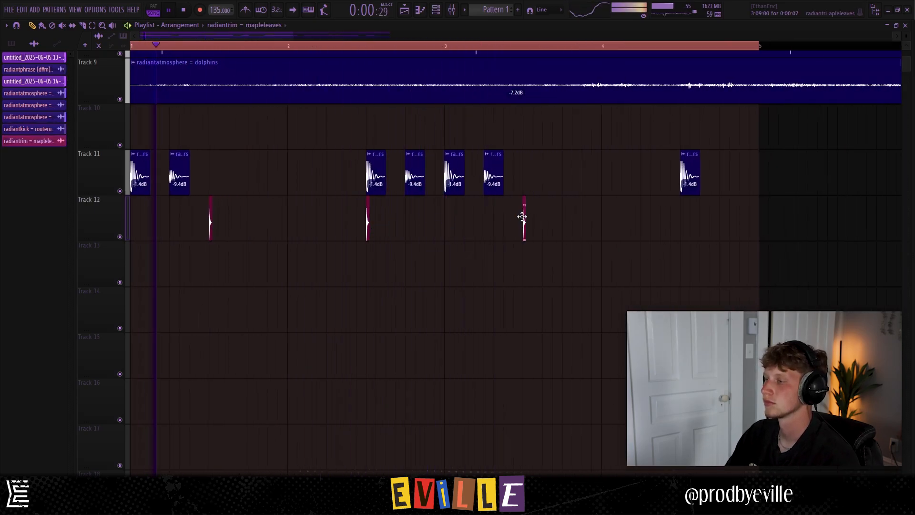
pyautogui.click(682, 223)
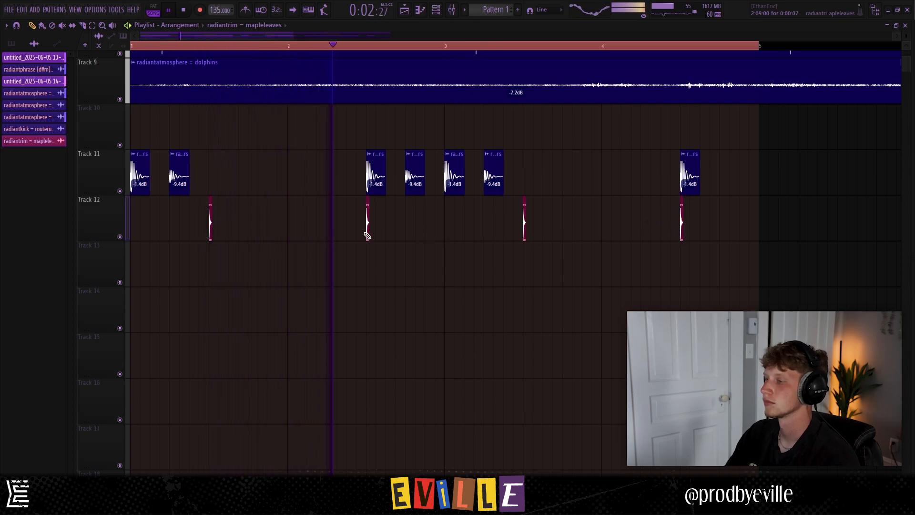
pyautogui.keyDown('ctrl'); pyautogui.moveTo(184, 261); pyautogui.dragTo(689, 218); pyautogui.keyUp('ctrl')
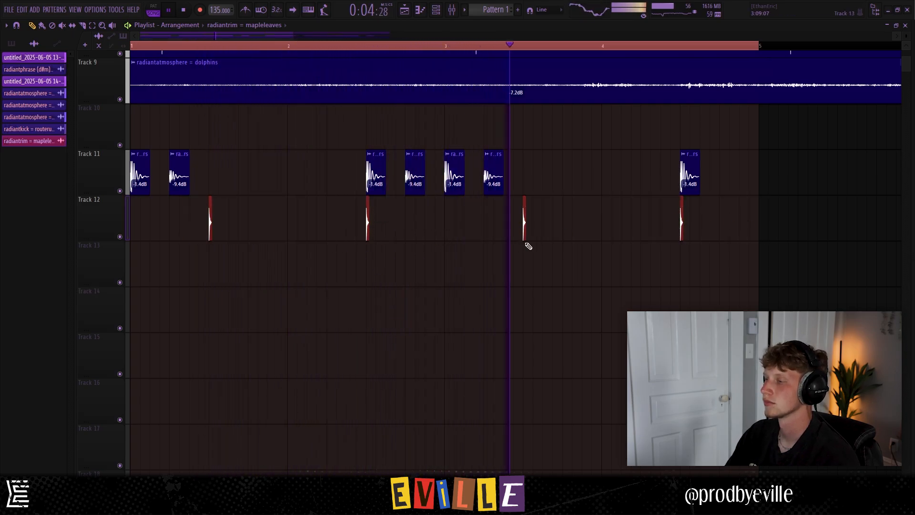
pyautogui.moveTo(524, 238); pyautogui.dragTo(524, 253)
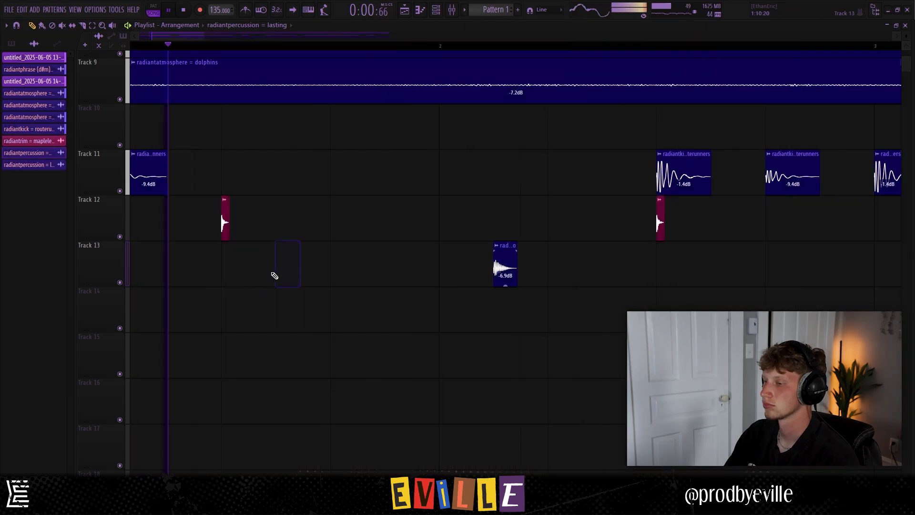
# Place the lasting percussion on beat 4 of bar 1 on Track 14 at about -8.6 dB, and set the Track 13 hit's gain to -15.4 dB.
pyautogui.click(367, 310)
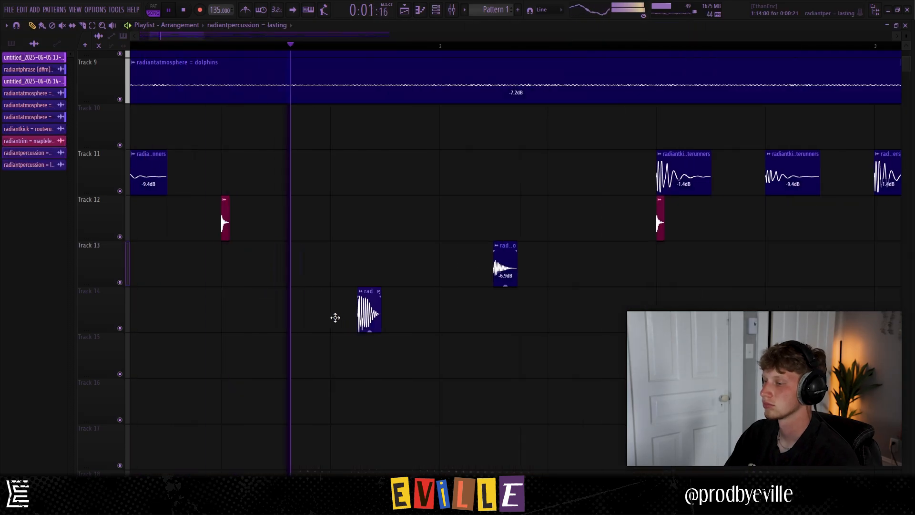
pyautogui.click(333, 321)
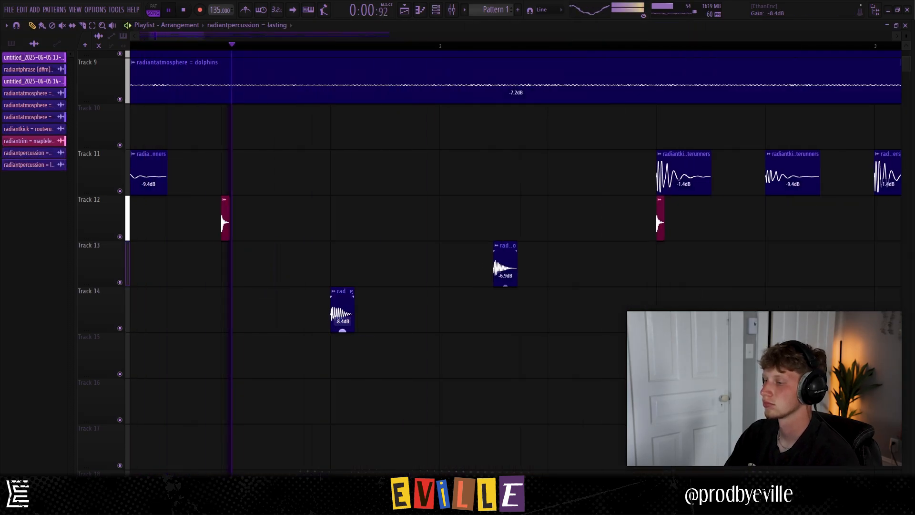
pyautogui.moveTo(342, 331)
pyautogui.mouseDown()
pyautogui.moveTo(342, 342)
pyautogui.moveTo(342, 327)
pyautogui.mouseUp()
pyautogui.click(340, 355)
pyautogui.rightClick(342, 340)
pyautogui.moveTo(506, 284); pyautogui.dragTo(506, 292)
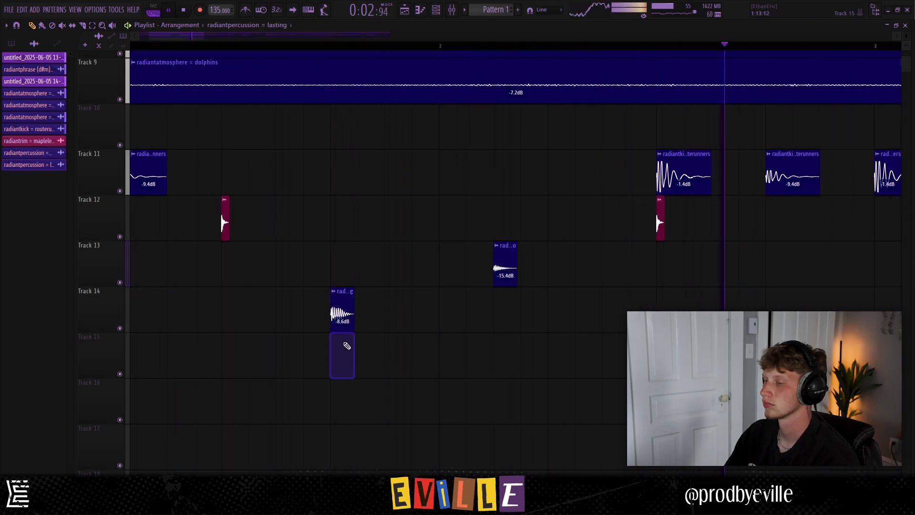
# Pitch the lasting percussion up 100 cents with a short fade-in, and place radiantpercussion = luvlust on beat 2 of bar 2 on Track 14.
pyautogui.doubleClick(341, 309)
pyautogui.press('space')
pyautogui.scroll(1, 177, 150)
pyautogui.press('space')
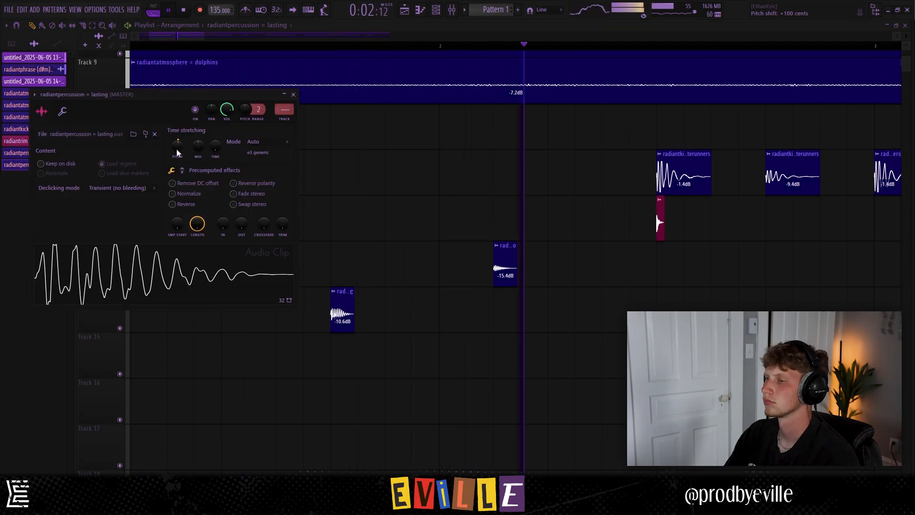
pyautogui.moveTo(332, 298); pyautogui.dragTo(334, 297)
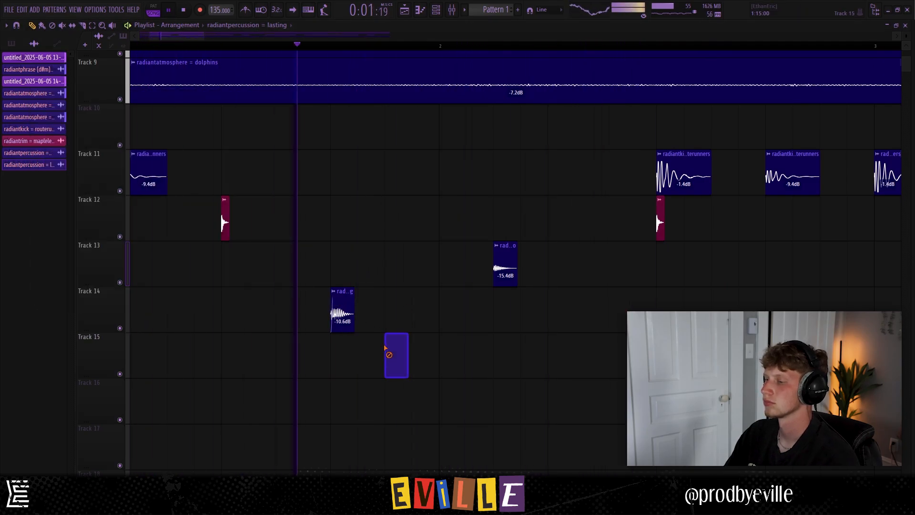
pyautogui.click(554, 311)
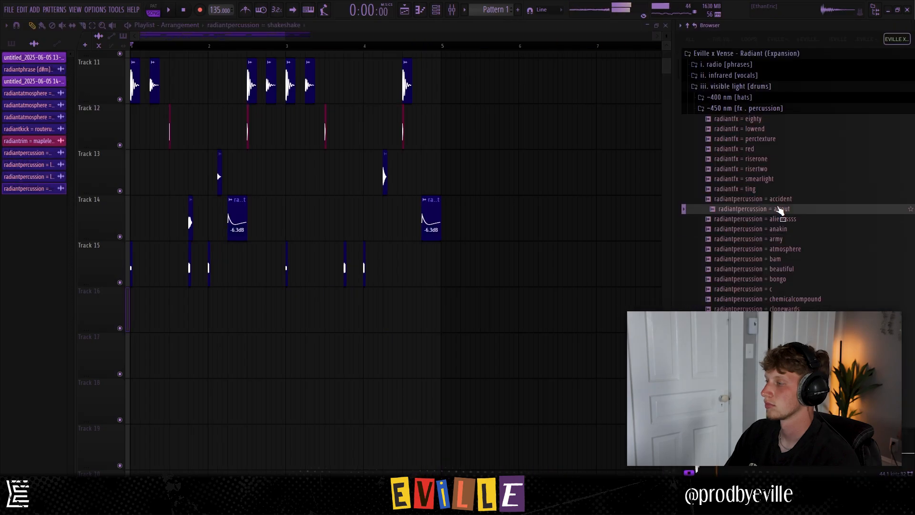
# Audition radiantpercussion samples from accident through chemicalcompound in the ~450 nm [fx . percussion] folder.
pyautogui.click(778, 200)
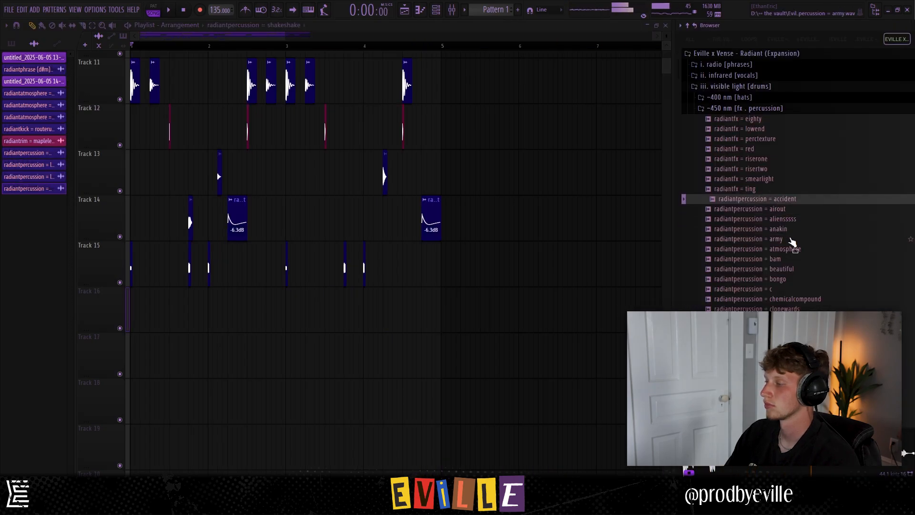
pyautogui.click(787, 249)
pyautogui.click(789, 259)
pyautogui.click(790, 269)
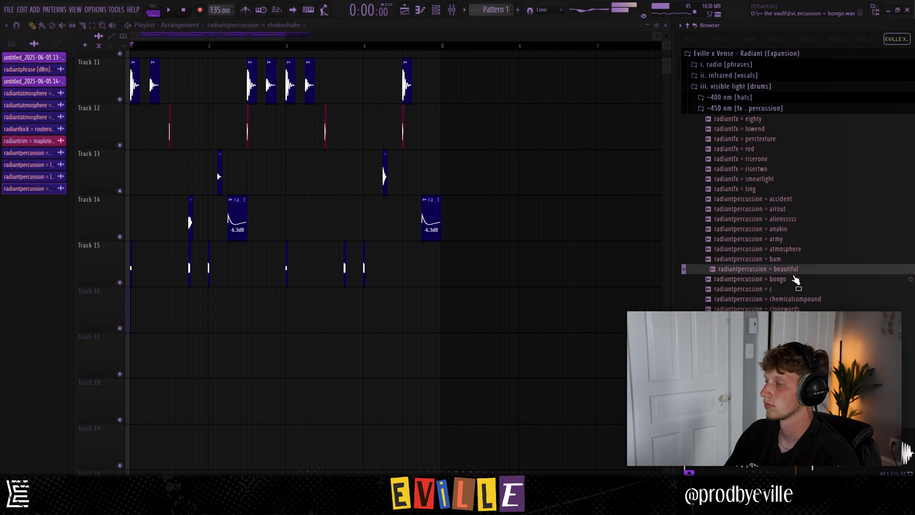
pyautogui.click(792, 279)
pyautogui.click(793, 288)
pyautogui.click(793, 298)
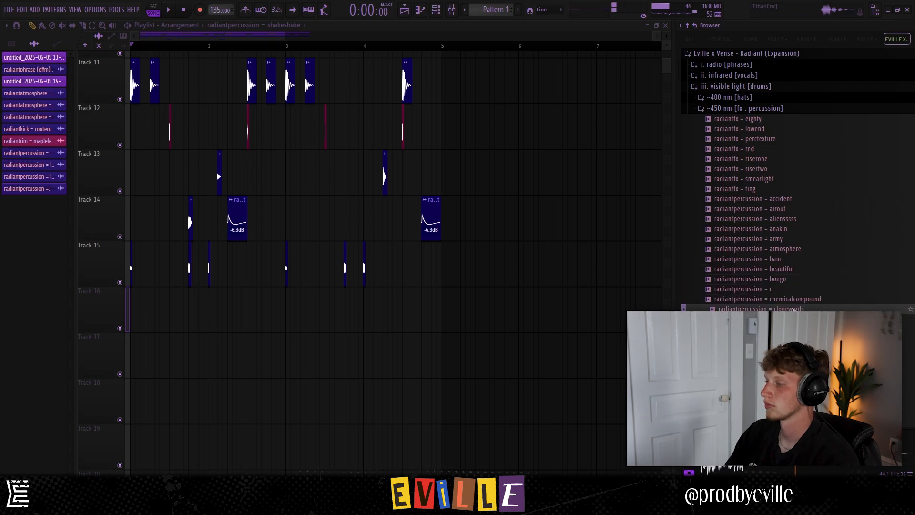
# Add radiantpercussion = chemicalcompound to Track 16 on beat 3 of bar 1 and slice it near the start of bar 2.
pyautogui.moveTo(792, 304); pyautogui.dragTo(162, 310)
pyautogui.click(470, 318)
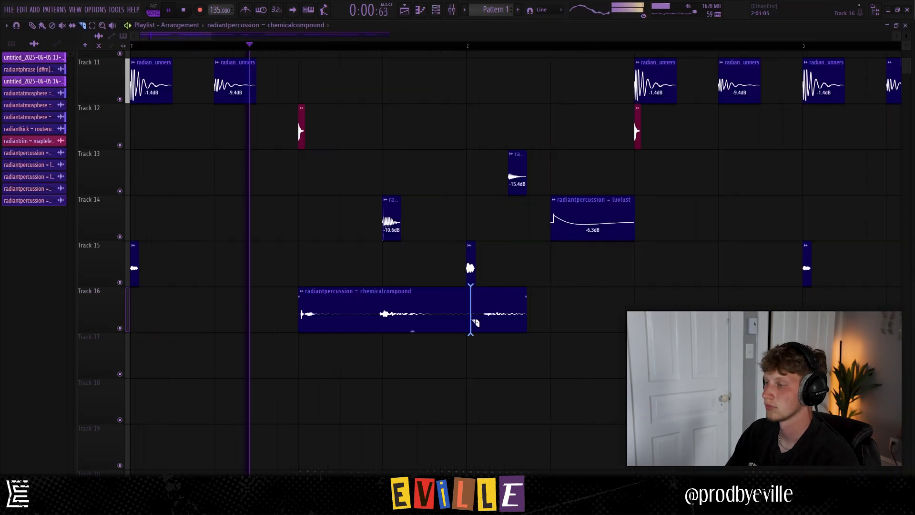
pyautogui.press('s')
# Slip the audio inside chemicalcompound's second slice slightly earlier, and delete the Track 15 hit at bar 2.
pyautogui.moveTo(487, 314); pyautogui.dragTo(467, 298)
pyautogui.press('p')
pyautogui.rightClick(469, 274)
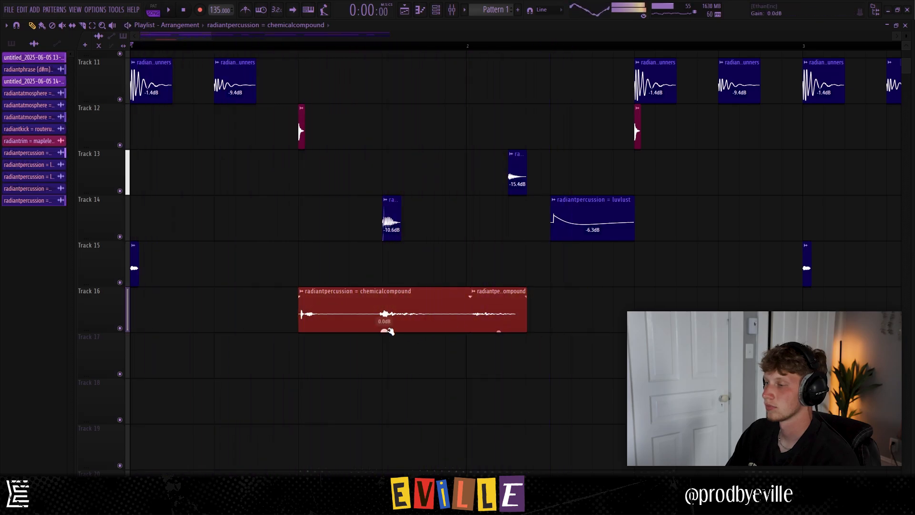
# Raise the gain of both chemicalcompound slices to 7.2 dB and mute the lasting hit on Track 14.
pyautogui.moveTo(385, 328); pyautogui.dragTo(385, 312)
pyautogui.keyDown('ctrl'); pyautogui.click(424, 242); pyautogui.keyUp('ctrl')
pyautogui.keyDown('alt'); pyautogui.rightClick(392, 219); pyautogui.keyUp('alt')
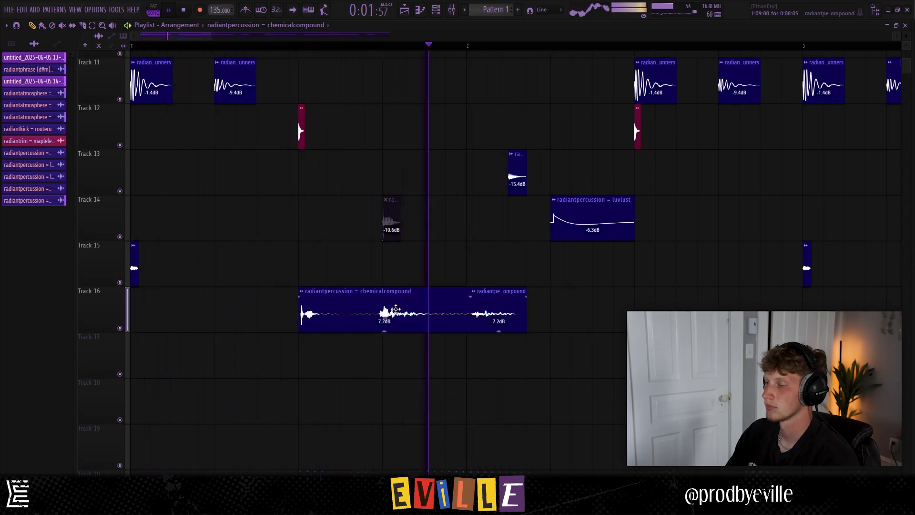
# Replay the arrangement from the start to check the drums against the melody and atmosphere layers.
pyautogui.scroll(-3, 378, 308)
pyautogui.press('space')
pyautogui.press('space')
pyautogui.scroll(4, 196, 319)
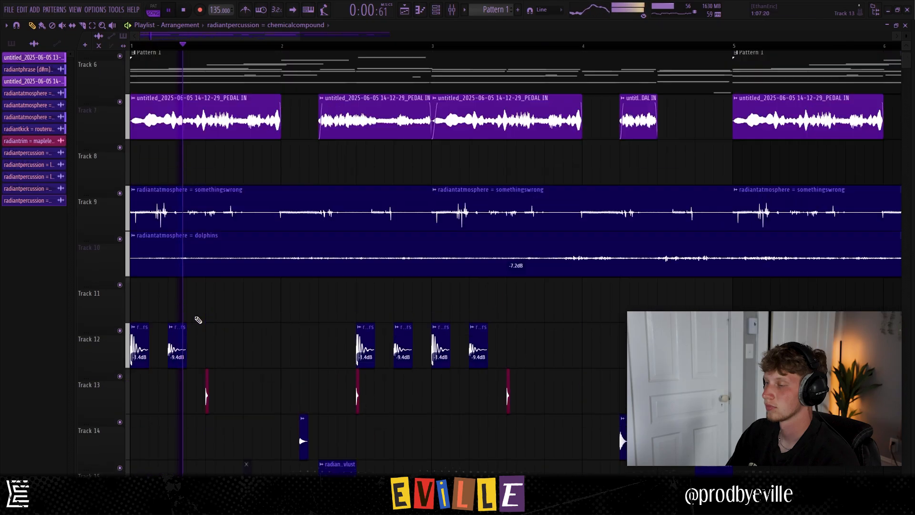
pyautogui.scroll(-4, 188, 300)
pyautogui.scroll(2, 261, 307)
pyautogui.press('space')
pyautogui.press('space')
pyautogui.scroll(1, 261, 307)
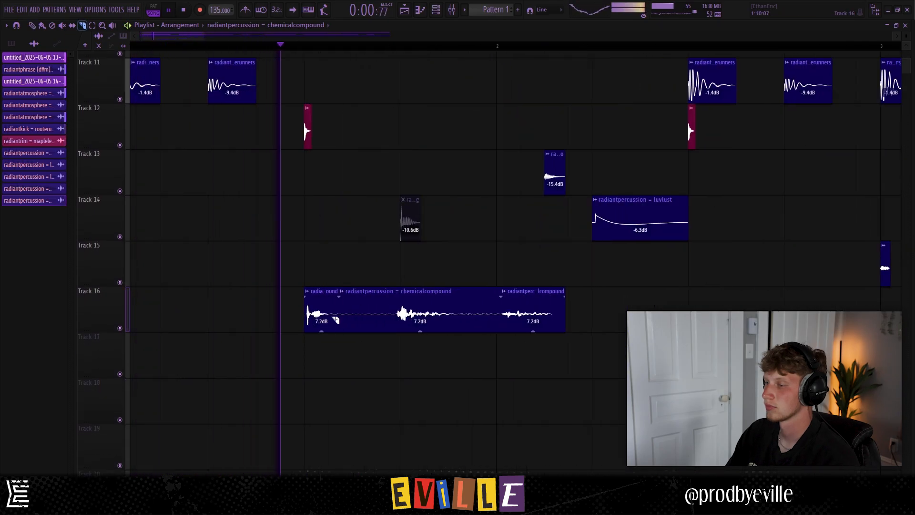
# Cut the opening section off the chemicalcompound clip on Track 16, and briefly solo that track to check it.
pyautogui.moveTo(307, 310); pyautogui.dragTo(337, 309)
pyautogui.scroll(-3, 334, 310)
pyautogui.press('space')
pyautogui.press('space')
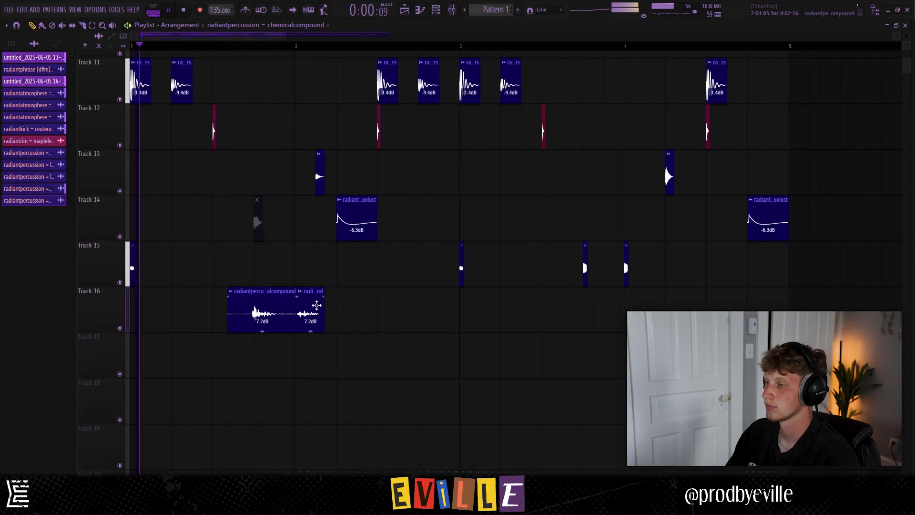
pyautogui.rightClick(119, 328)
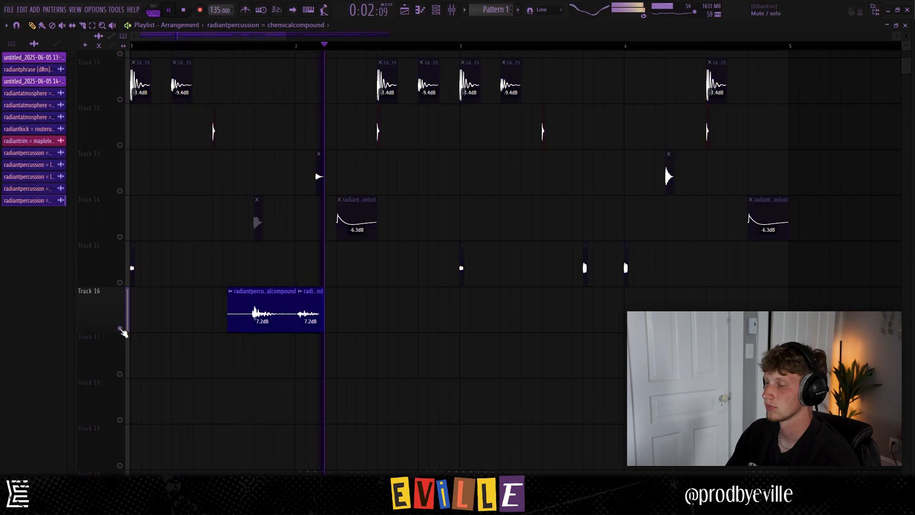
pyautogui.rightClick(120, 328)
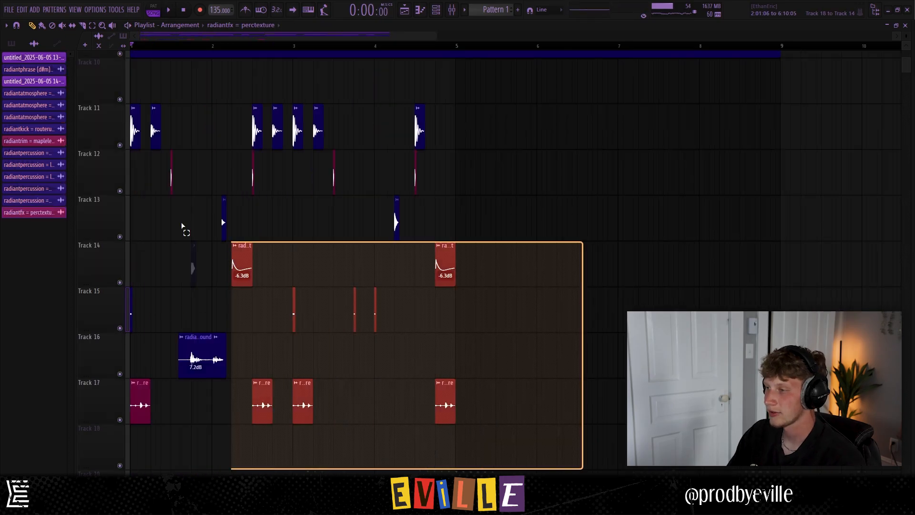
# Select all the drum and percussion clips on Tracks 11 to 17 and consolidate them into one audio clip.
pyautogui.moveTo(181, 226); pyautogui.dragTo(135, 126)
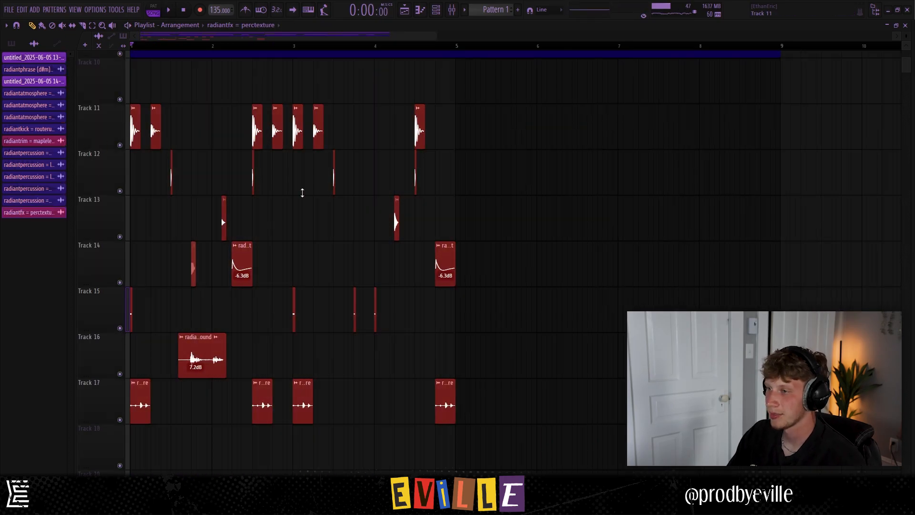
pyautogui.hotkey('ctrl', 'alt', 'c')
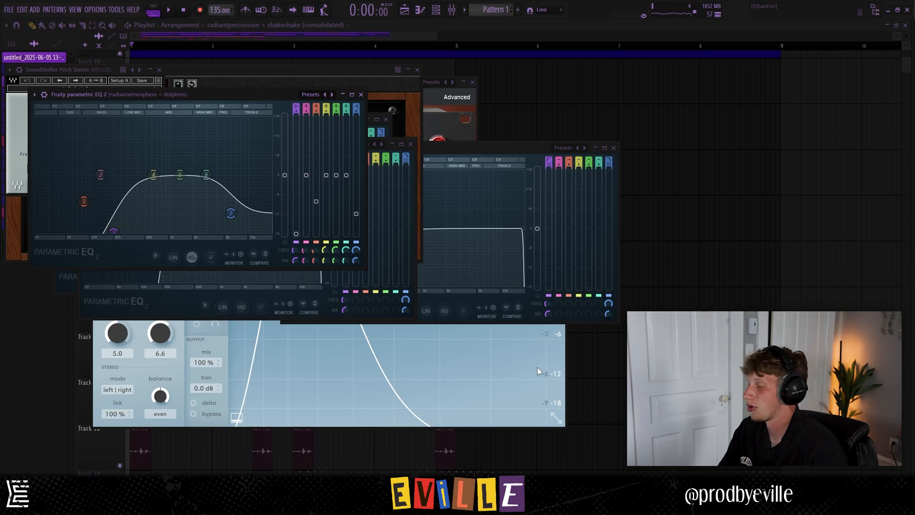
pyautogui.click(683, 361)
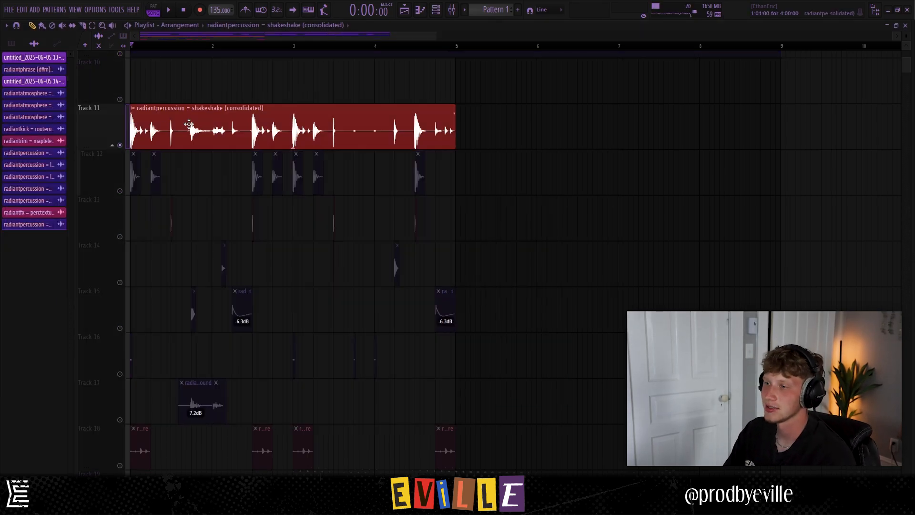
# Route the consolidated drum clip to mixer track 17 and load Efx FRAGMENTS in its slot 1 with the next preset.
pyautogui.doubleClick(188, 123)
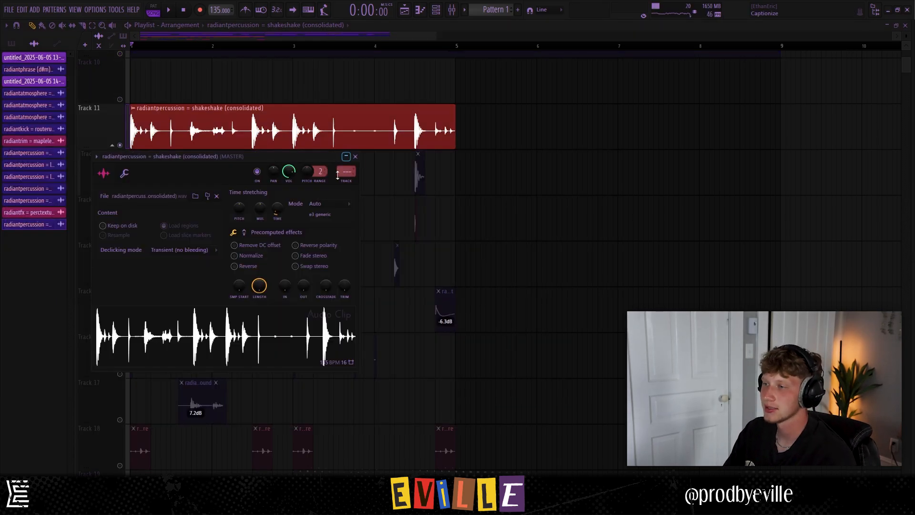
pyautogui.hotkey('ctrl', 'l')
pyautogui.click(672, 242)
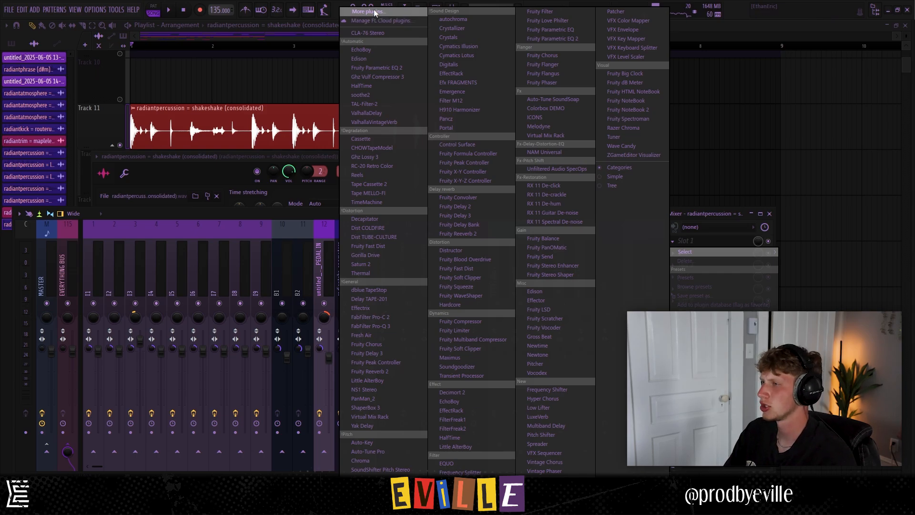
pyautogui.click(462, 84)
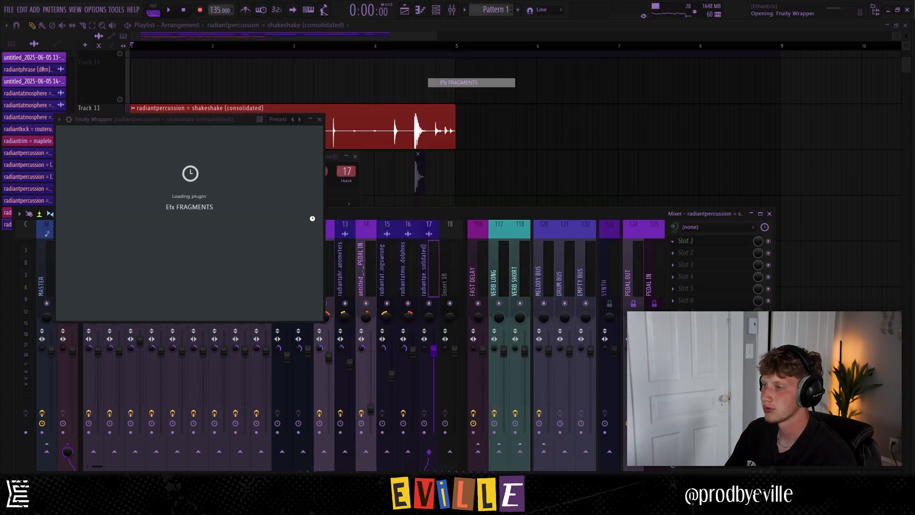
pyautogui.click(413, 136)
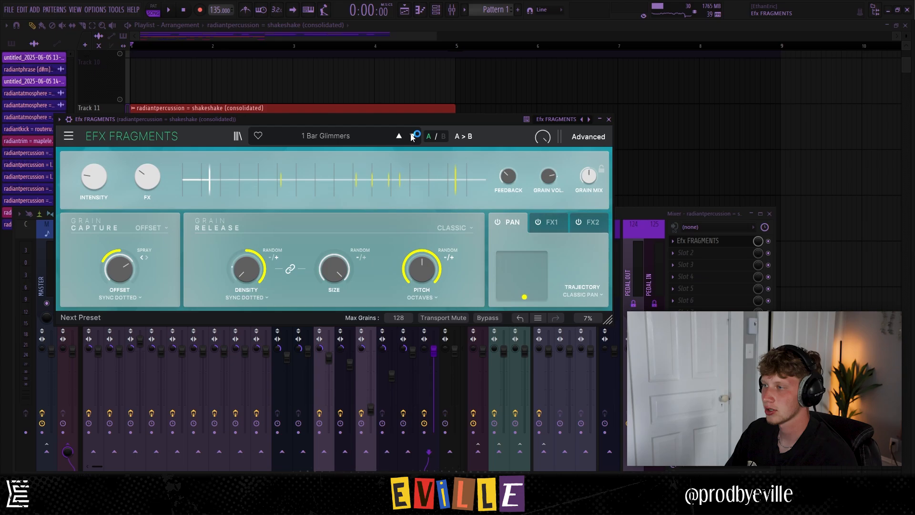
# Change the Efx FRAGMENTS preset to Liminal Reflections, audition the drums through it, and close the plugin.
pyautogui.click(413, 136)
pyautogui.click(412, 136)
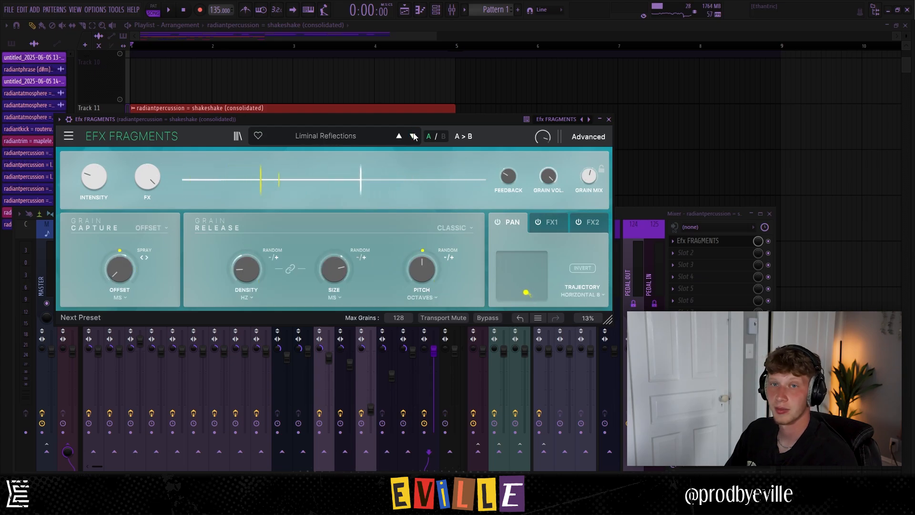
pyautogui.press('space')
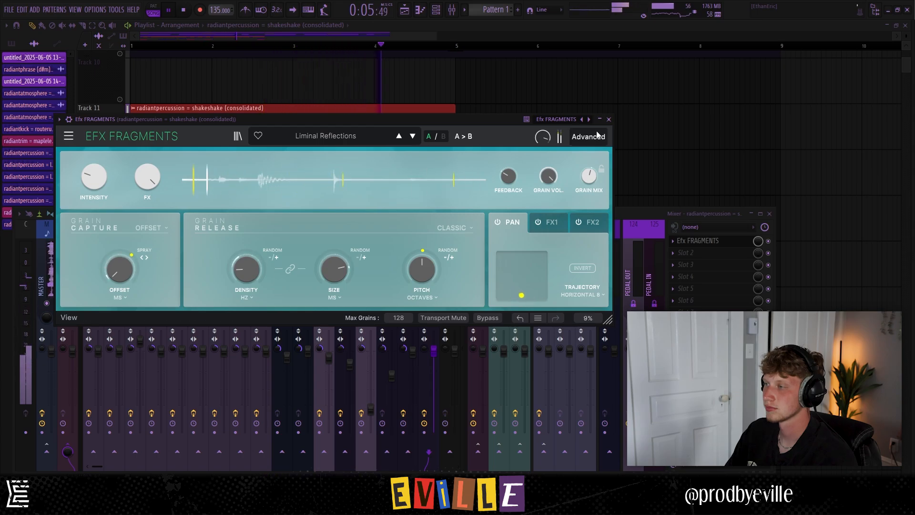
pyautogui.click(608, 120)
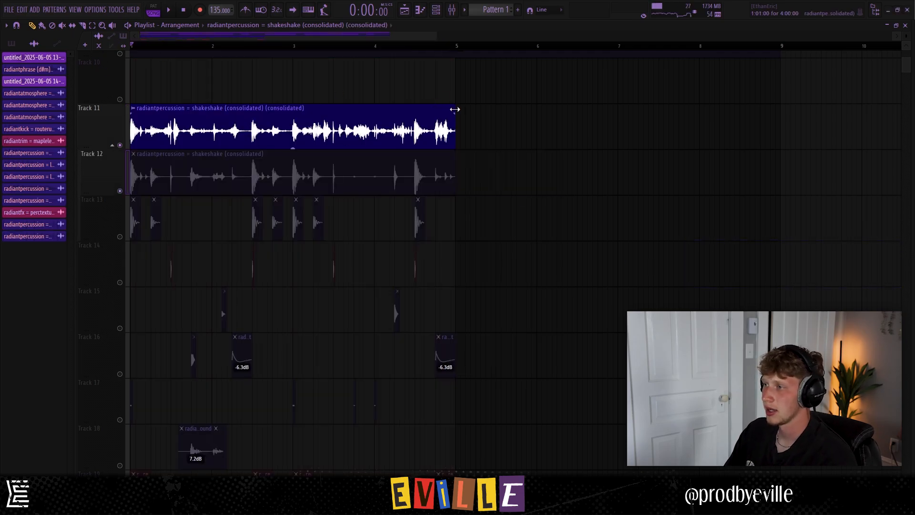
# Stretch the newly consolidated drum clip on Track 11 to end at bar 9 and route it to mixer track 18.
pyautogui.moveTo(455, 109); pyautogui.dragTo(780, 109)
pyautogui.doubleClick(213, 143)
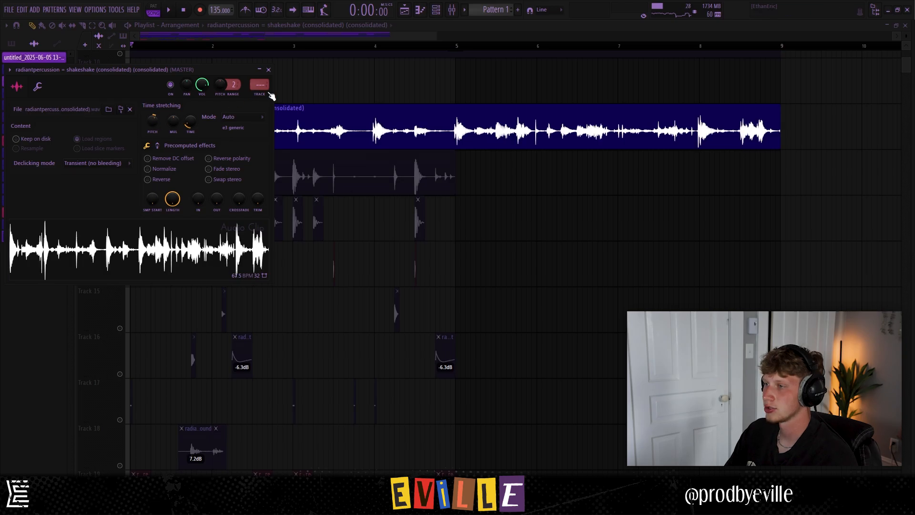
pyautogui.click(262, 98)
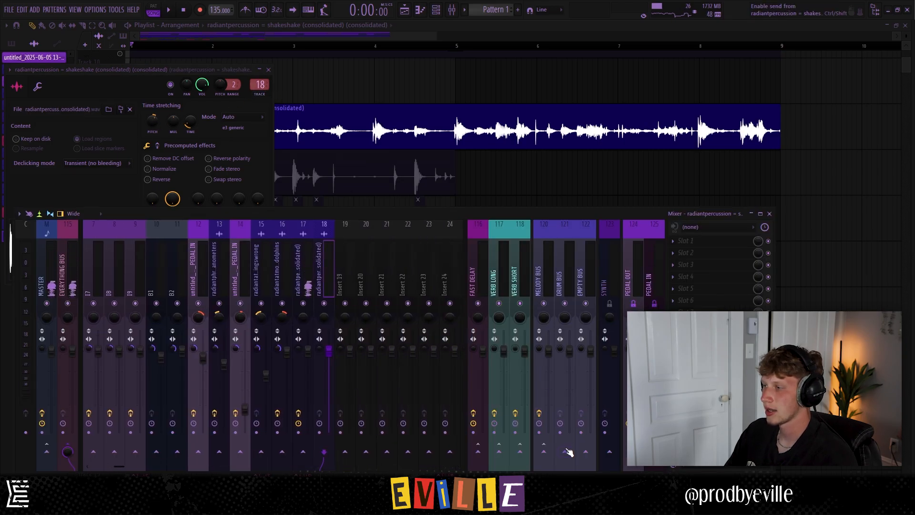
# Load Fruity Parametric EQ 2 in slot 1 of mixer track 18 and shape a low cut on the drums.
pyautogui.click(686, 241)
pyautogui.moveTo(685, 252)
pyautogui.click(386, 70)
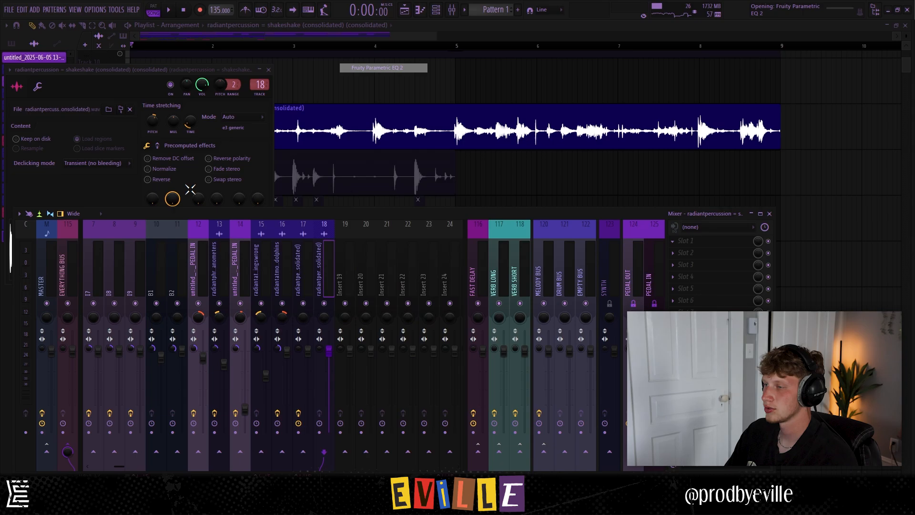
pyautogui.moveTo(133, 220); pyautogui.dragTo(157, 276)
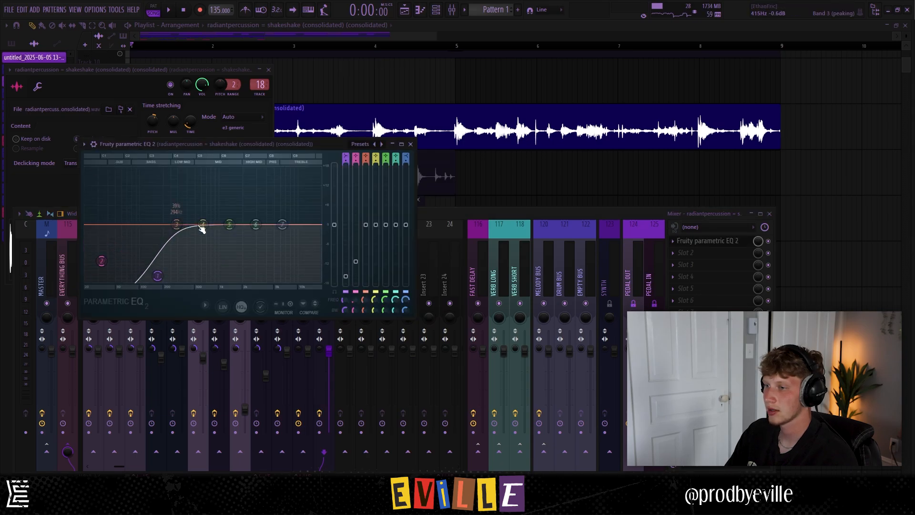
pyautogui.doubleClick(372, 137)
pyautogui.press('F9')
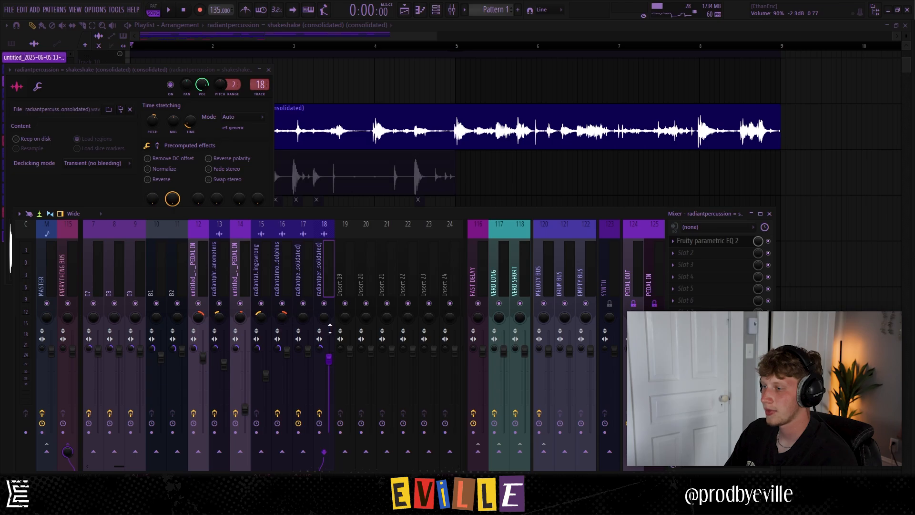
# Load Ghz Vulf Compressor 3 in slot 2 of mixer track 18, set its output to -9.0 dB, and adjust the track's volume.
pyautogui.click(693, 254)
pyautogui.moveTo(687, 264)
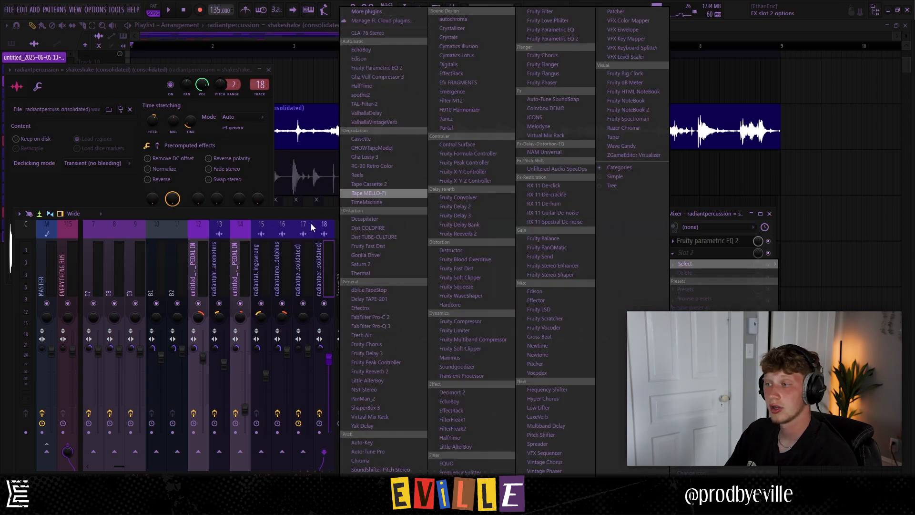
pyautogui.click(379, 77)
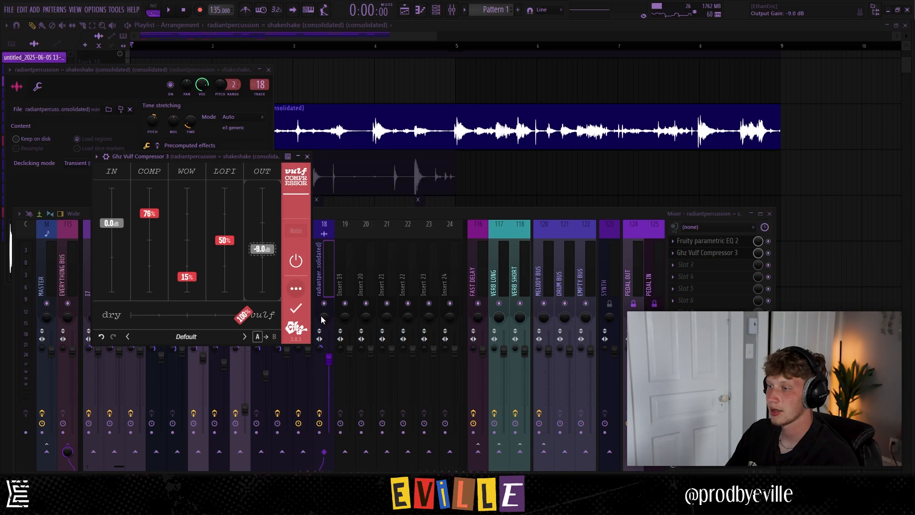
pyautogui.moveTo(329, 360); pyautogui.dragTo(328, 364)
# Load Decimort 2 in slot 3 of mixer track 18 and send the track to VERB SHORT at 82%.
pyautogui.write('DEC')
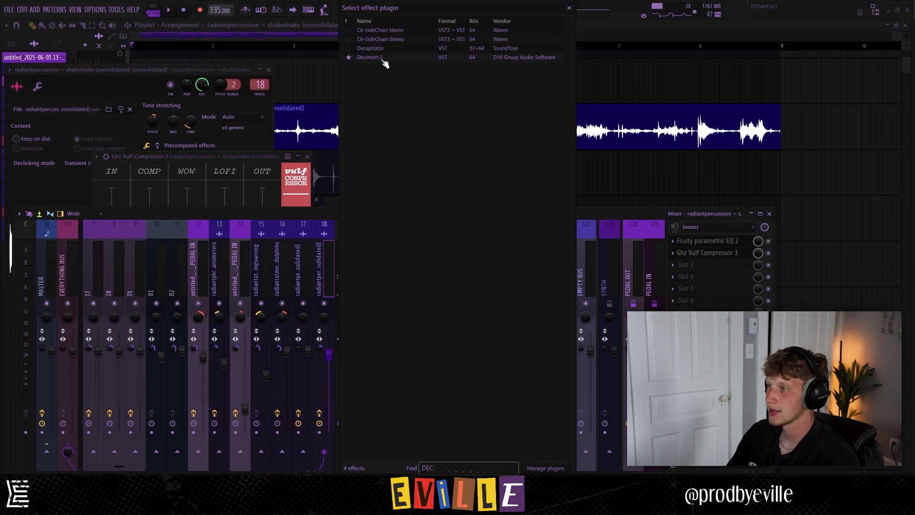
pyautogui.doubleClick(383, 59)
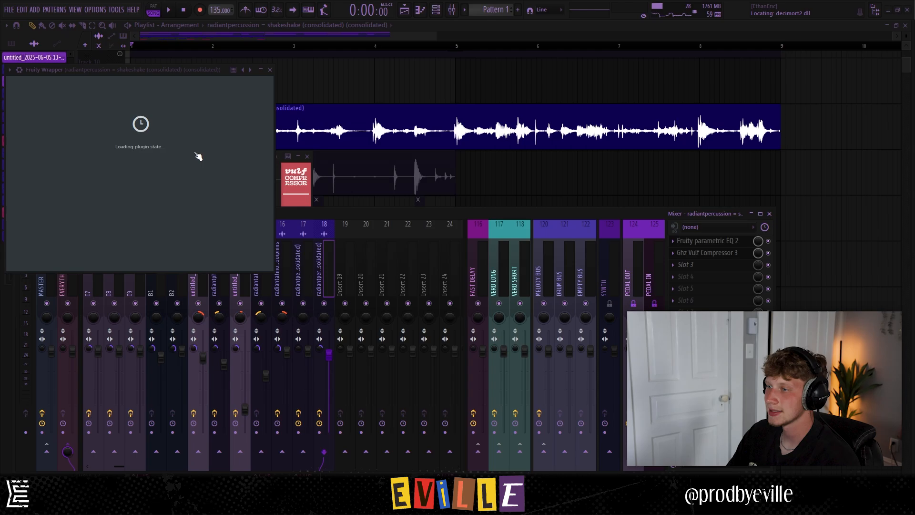
pyautogui.moveTo(203, 194)
pyautogui.mouseDown()
pyautogui.moveTo(202, 208)
pyautogui.moveTo(202, 199)
pyautogui.mouseUp()
pyautogui.click(537, 70)
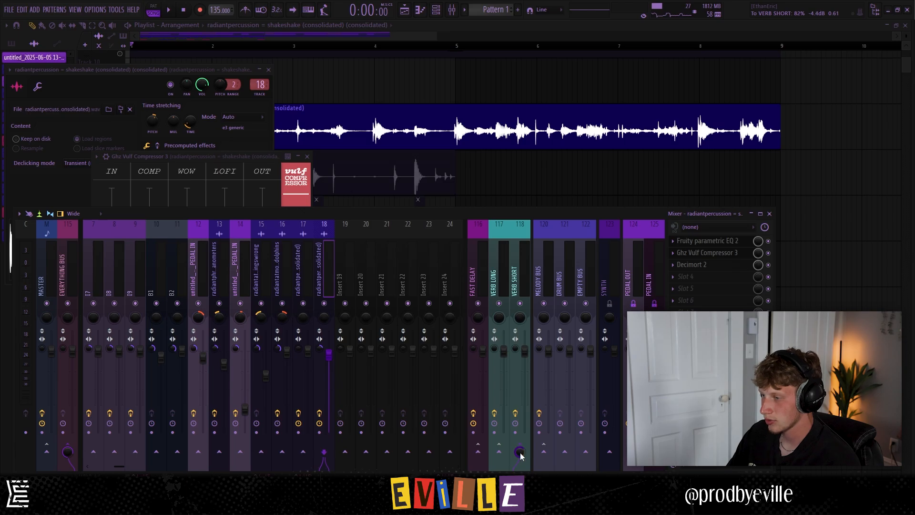
pyautogui.press('F12')
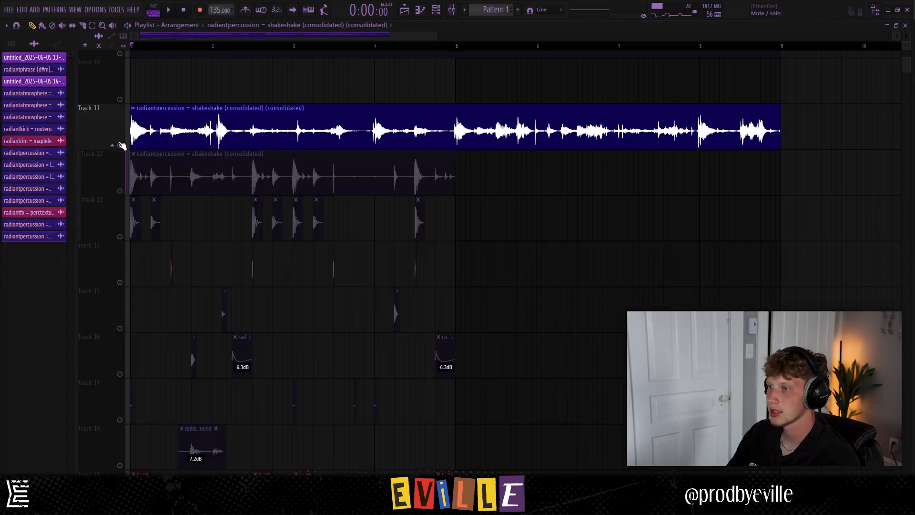
# Play back the processed drum clip on Track 11 to check its sound.
pyautogui.press('space')
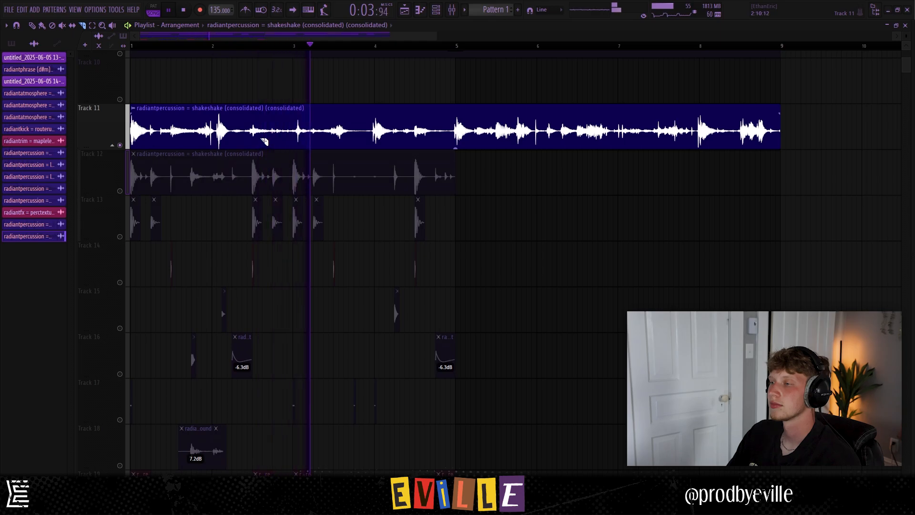
pyautogui.scroll(-3, 264, 141)
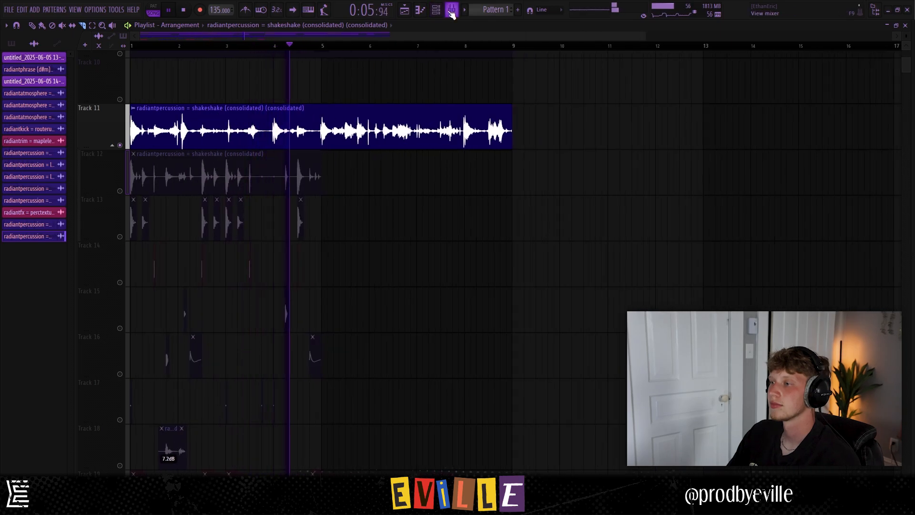
pyautogui.press('space')
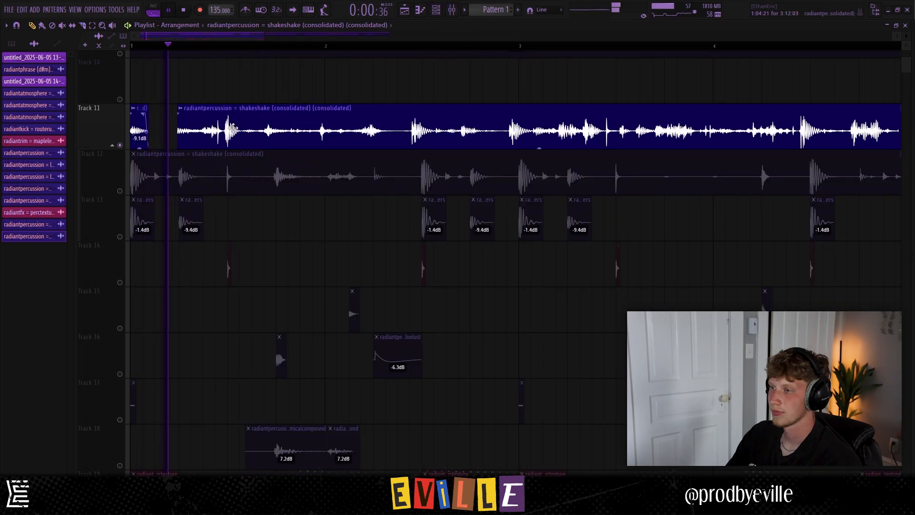
# Slice out and delete the hit near bar 1.5 of the Track 11 drum clip, and shift the preceding slice slightly later.
pyautogui.press('c')
pyautogui.moveTo(228, 129); pyautogui.dragTo(224, 130)
pyautogui.moveTo(247, 131); pyautogui.dragTo(254, 132)
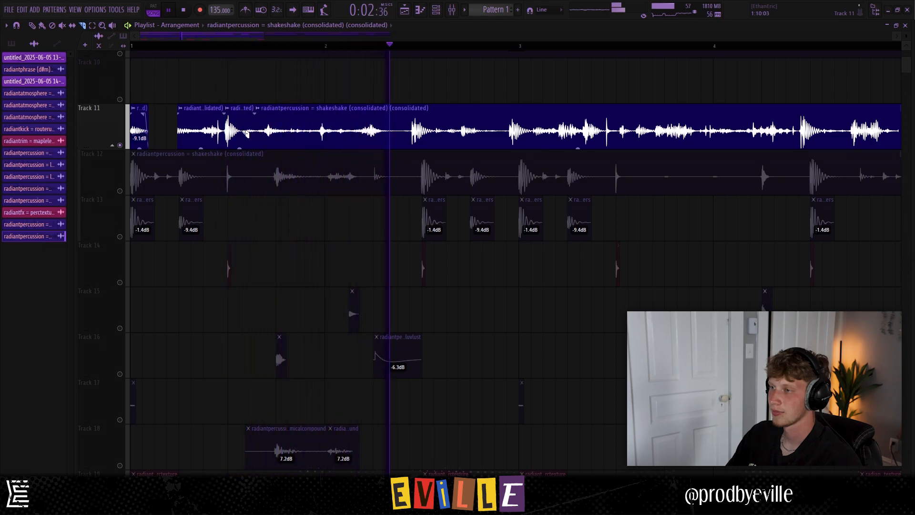
pyautogui.press('p')
pyautogui.rightClick(248, 131)
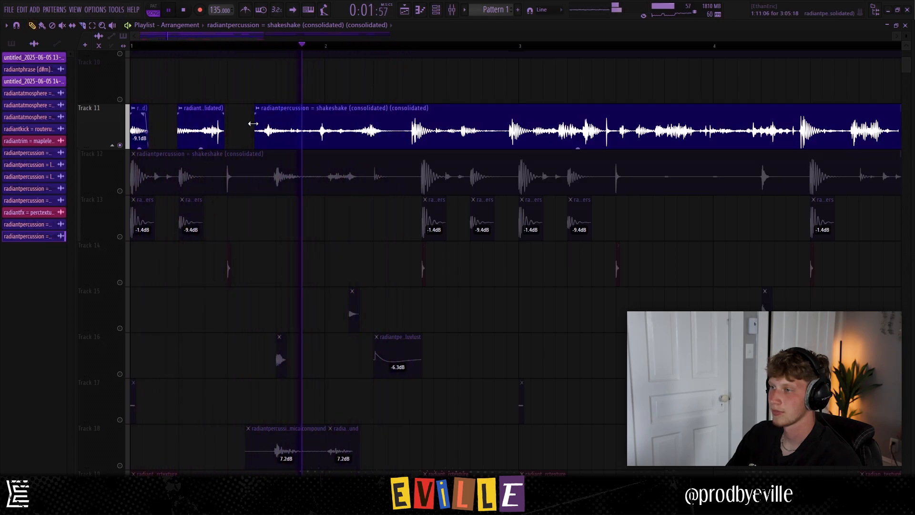
pyautogui.moveTo(206, 127); pyautogui.dragTo(215, 127)
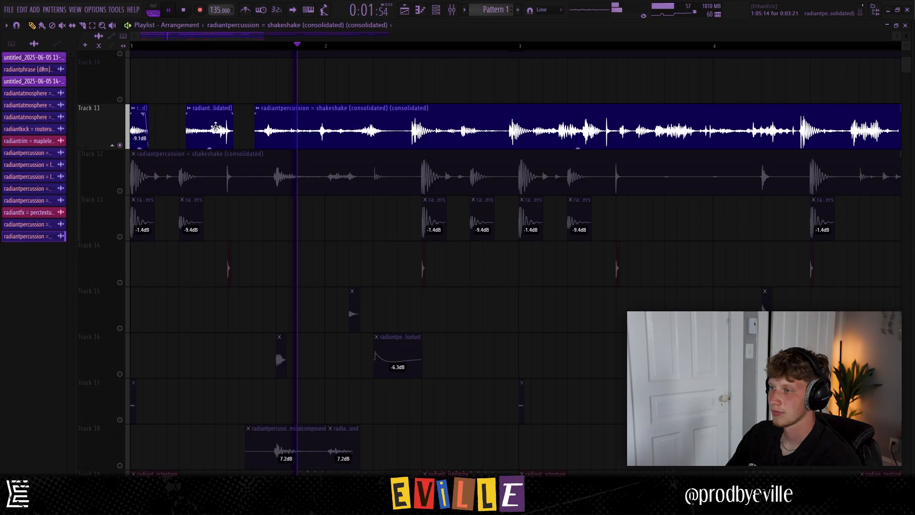
# Adjust the time-stretching pitch in the drum clip's channel settings and close them.
pyautogui.doubleClick(217, 127)
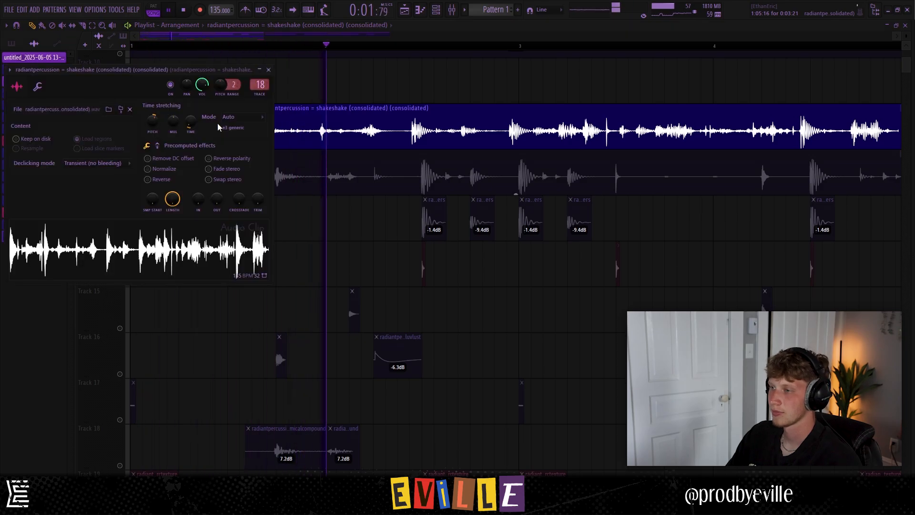
pyautogui.rightClick(150, 123)
pyautogui.click(163, 127)
pyautogui.press('space')
pyautogui.click(269, 70)
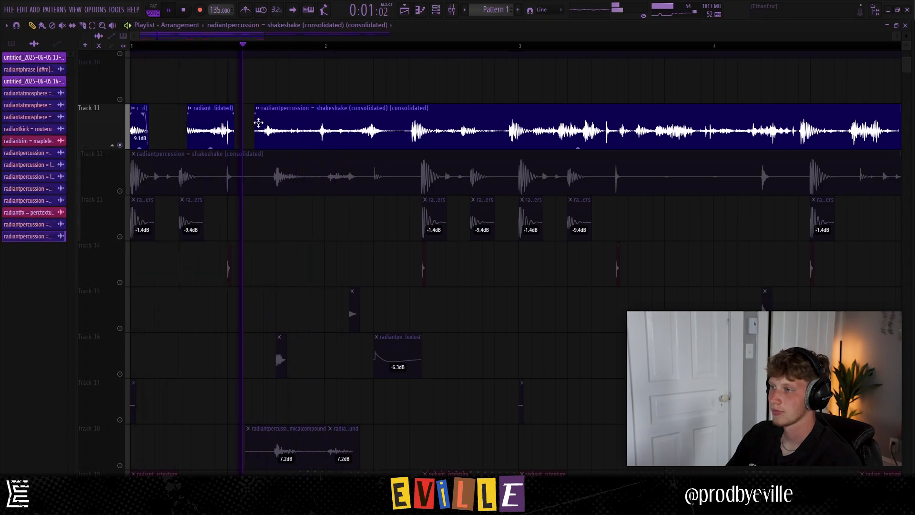
# Slip the audio inside the long Track 11 drum slice about half a bar earlier and replay it.
pyautogui.press('s')
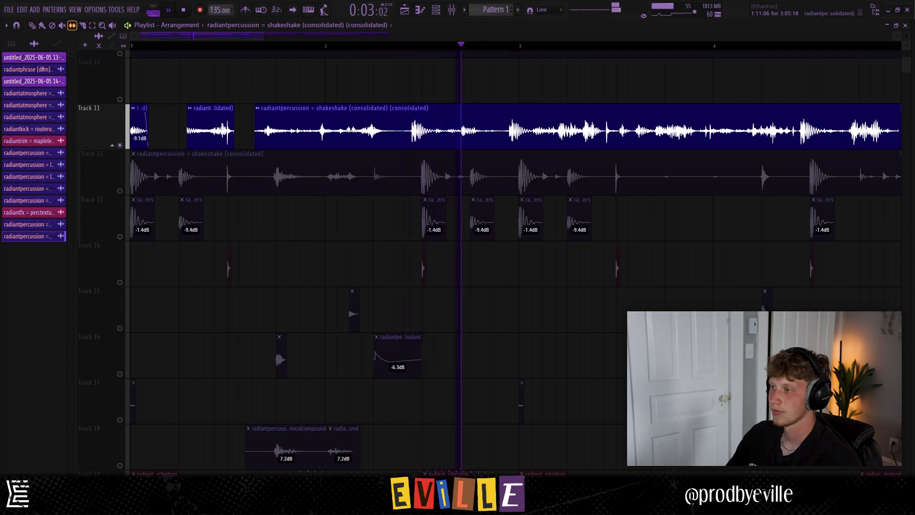
pyautogui.moveTo(424, 125); pyautogui.dragTo(337, 119)
pyautogui.press('space')
pyautogui.press('space')
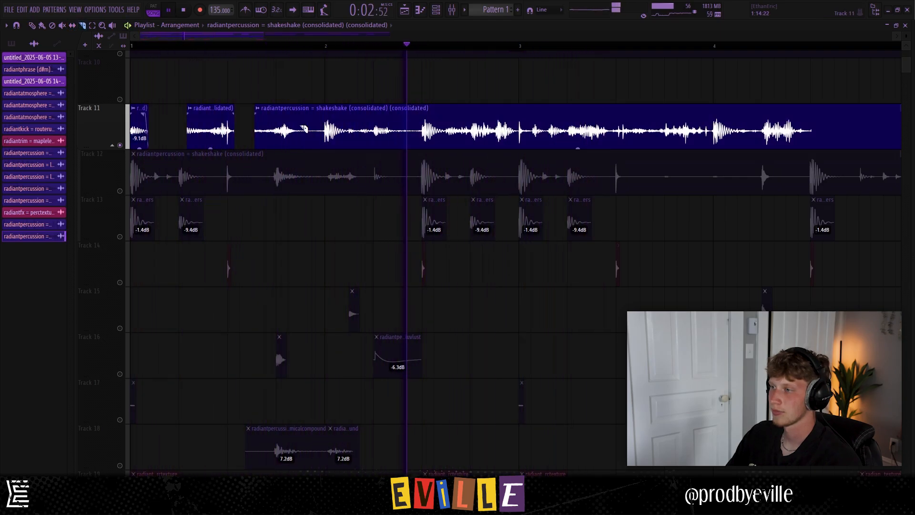
# Cut the long Track 11 drum slice at bar 3 and delete the remainder.
pyautogui.scroll(-2, 358, 131)
pyautogui.click(396, 139)
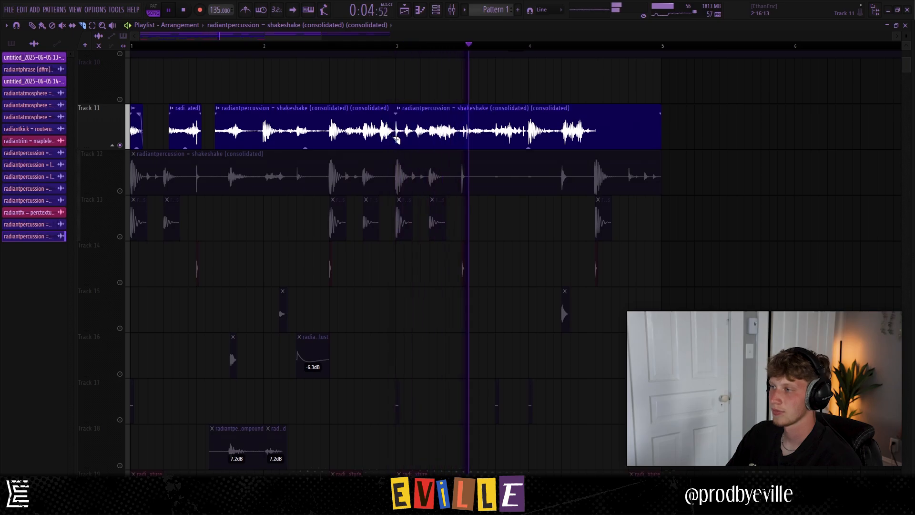
pyautogui.press('p')
pyautogui.rightClick(433, 137)
# Consolidate the edited Track 11 drum slices into one two-bar clip and duplicate it up to bar 5.
pyautogui.press('space')
pyautogui.moveTo(467, 134); pyautogui.dragTo(80, 131)
pyautogui.moveTo(182, 121); pyautogui.dragTo(498, 114)
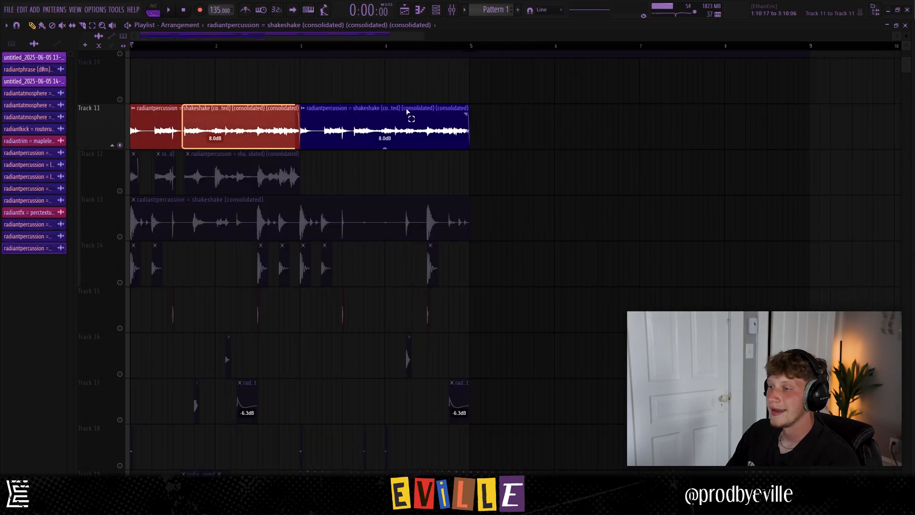
pyautogui.moveTo(558, 125); pyautogui.dragTo(159, 138)
pyautogui.hotkey('ctrl', 'd')
pyautogui.scroll(3, 106, 179)
pyautogui.press('space')
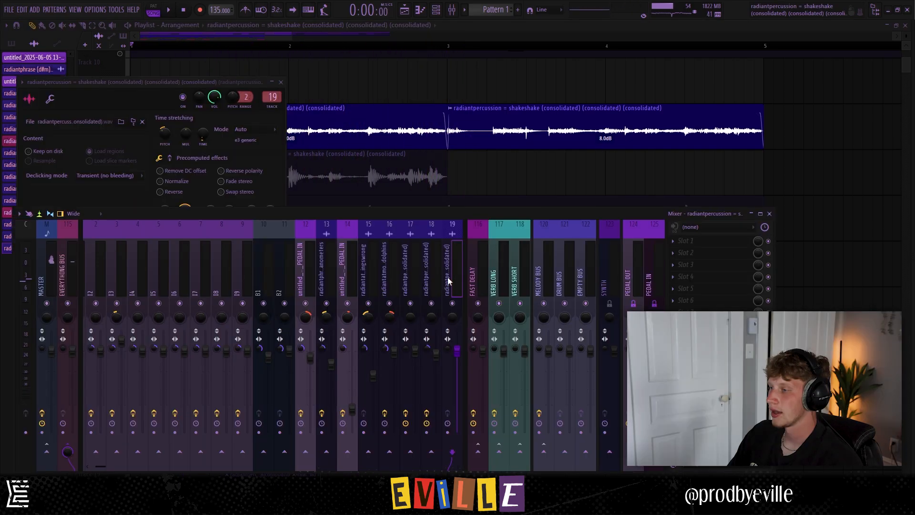
# Load Fruity Parametric EQ 2 in slot 1 of mixer track 19, cut band 5, and boost bands 3 and 6.
pyautogui.click(674, 236)
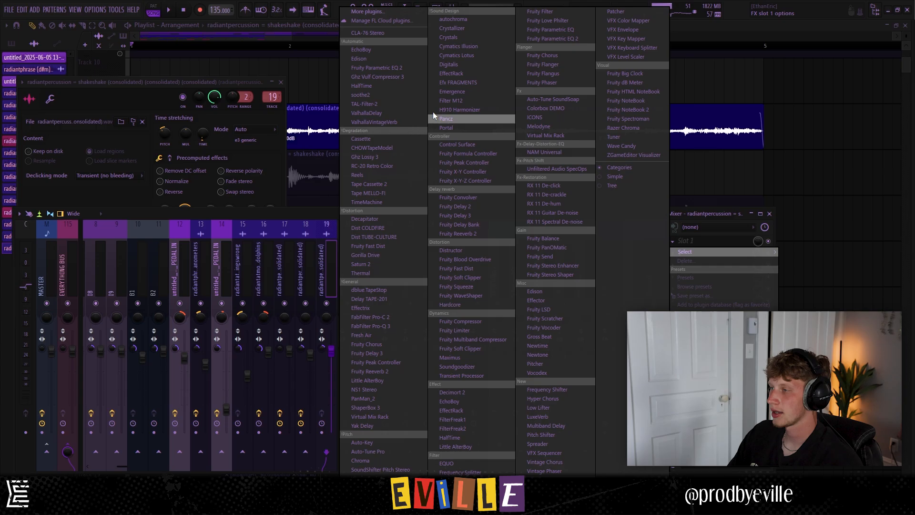
pyautogui.click(393, 64)
pyautogui.press('space')
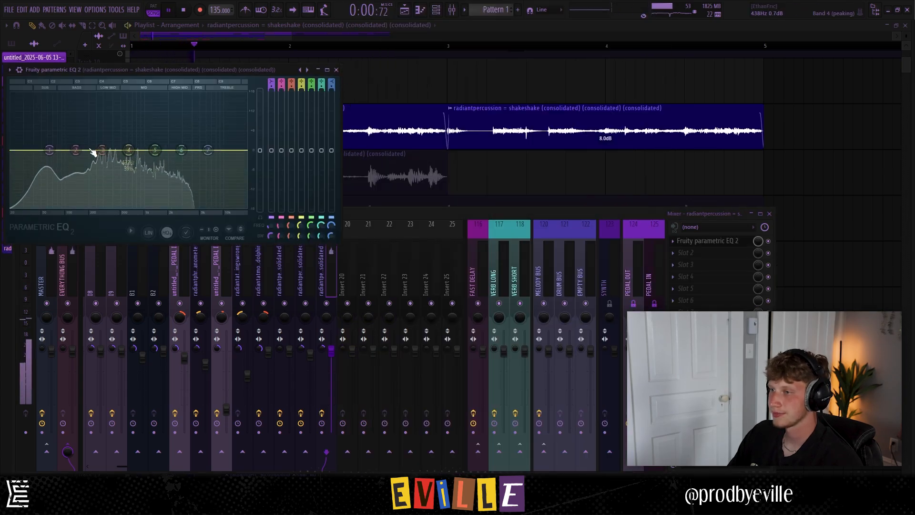
pyautogui.moveTo(155, 150); pyautogui.dragTo(142, 178)
pyautogui.moveTo(181, 150); pyautogui.dragTo(181, 124)
pyautogui.moveTo(102, 150); pyautogui.dragTo(103, 138)
pyautogui.click(336, 69)
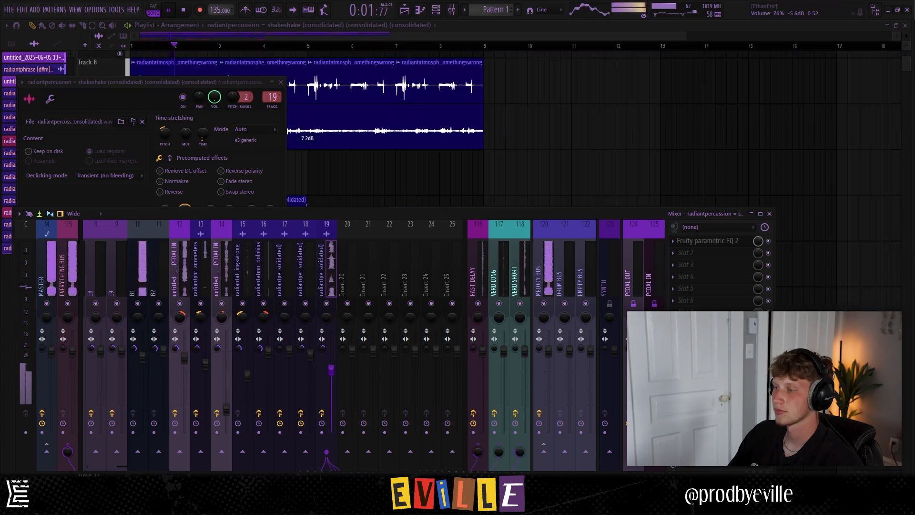
# Duplicate the two consolidated drum clips on Track 11 to fill bars 5 to 9, removing any stray clips placed.
pyautogui.click(375, 143)
pyautogui.click(373, 185)
pyautogui.rightClick(374, 187)
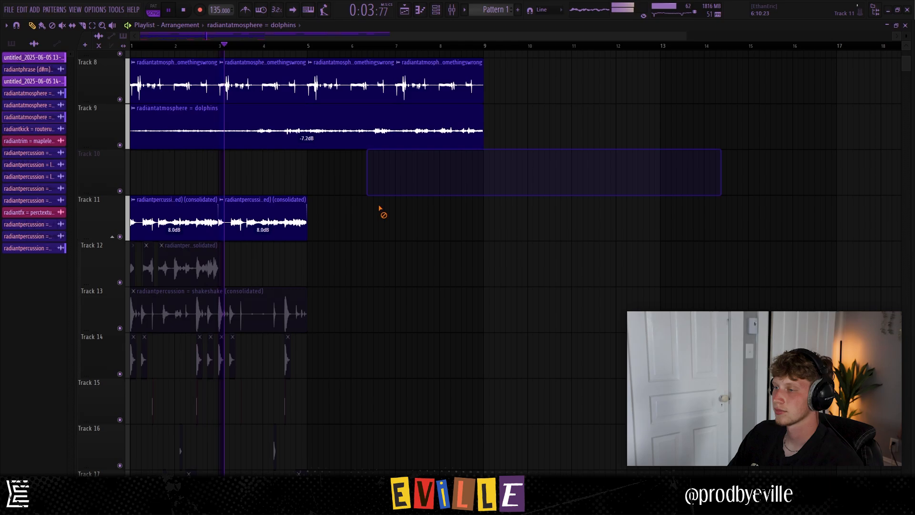
pyautogui.click(376, 206)
pyautogui.rightClick(374, 216)
pyautogui.keyDown('ctrl'); pyautogui.moveTo(357, 220); pyautogui.dragTo(36, 228); pyautogui.keyUp('ctrl')
pyautogui.hotkey('ctrl', 'b')
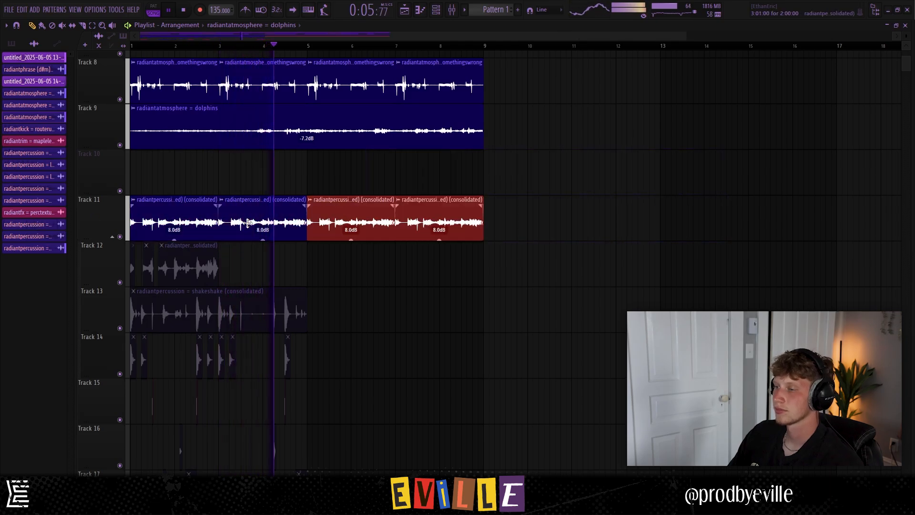
pyautogui.keyDown('ctrl'); pyautogui.click(379, 305); pyautogui.keyUp('ctrl')
pyautogui.click(382, 315)
pyautogui.rightClick(382, 315)
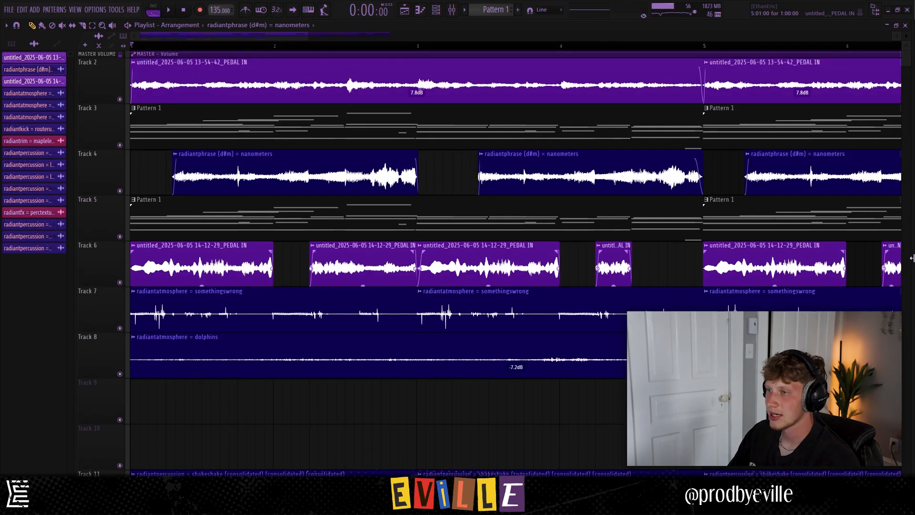
# Audition samples in the ultraviolet [textures] folder and place radianttexture (a#m) = radioactive on Track 9.
pyautogui.click(913, 258)
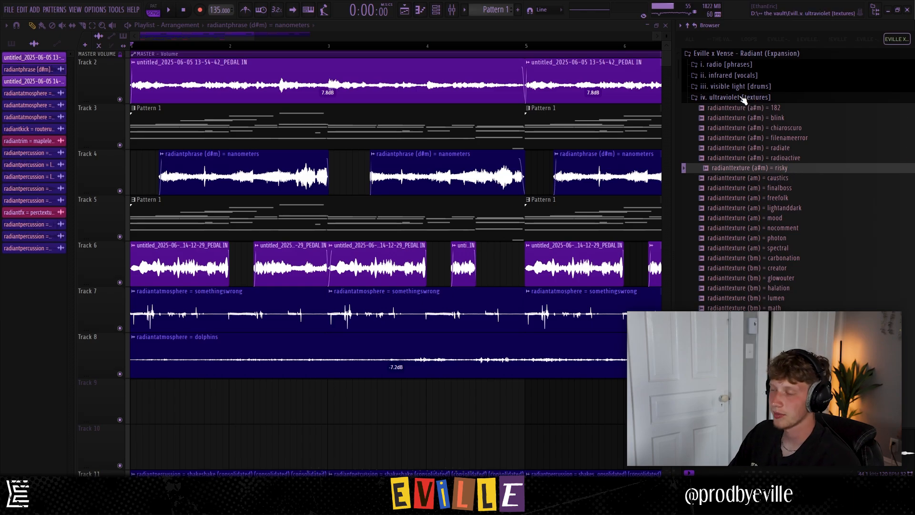
pyautogui.click(781, 200)
pyautogui.click(782, 209)
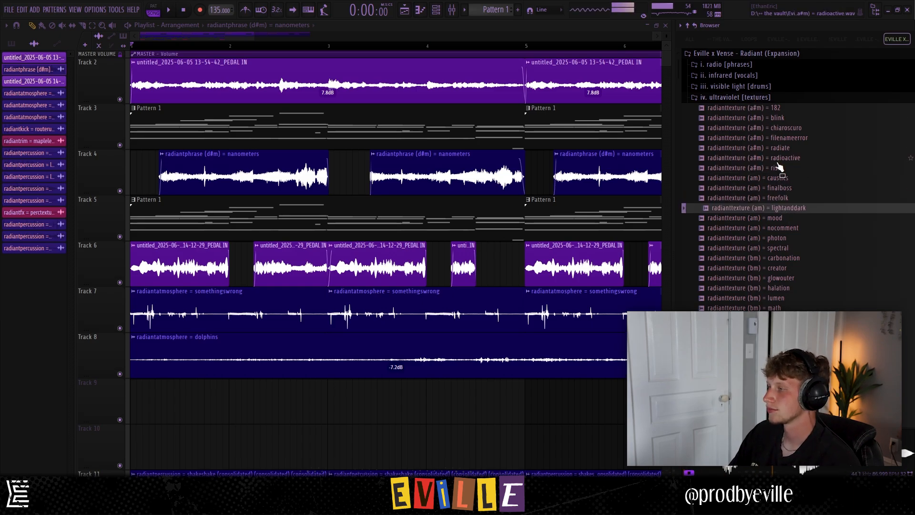
pyautogui.click(777, 159)
pyautogui.click(777, 150)
pyautogui.moveTo(776, 154); pyautogui.dragTo(272, 393)
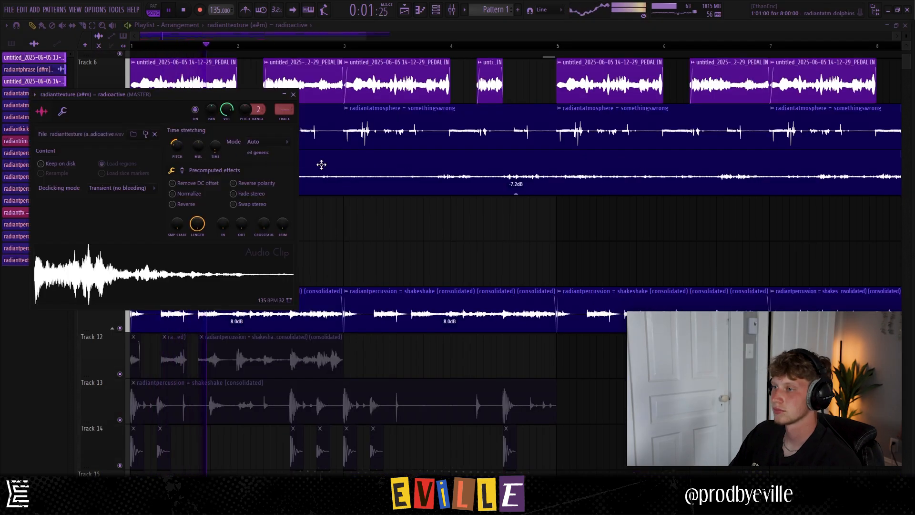
# Make the radioactive texture on Track 9 a one-bar clip with a fade-out at -10.3 dB, repeated every two bars up to bar 7.
pyautogui.click(321, 164)
pyautogui.moveTo(330, 217); pyautogui.dragTo(162, 216)
pyautogui.moveTo(162, 215); pyautogui.dragTo(374, 215)
pyautogui.moveTo(499, 219); pyautogui.dragTo(590, 215)
pyautogui.scroll(-3, 421, 249)
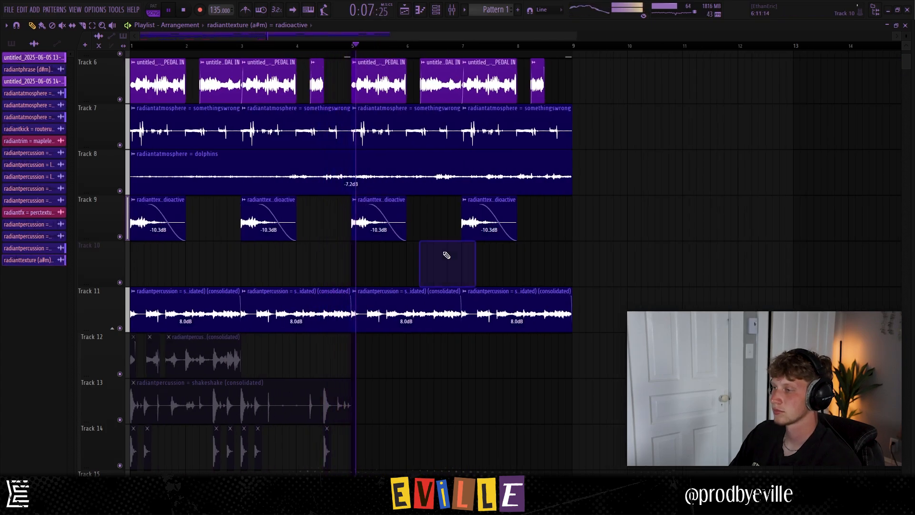
# Remove the radioactive texture copies at bars 3 and 7, and load EchoBoy in slot 1 of mixer track 20.
pyautogui.rightClick(484, 219)
pyautogui.rightClick(379, 220)
pyautogui.rightClick(257, 221)
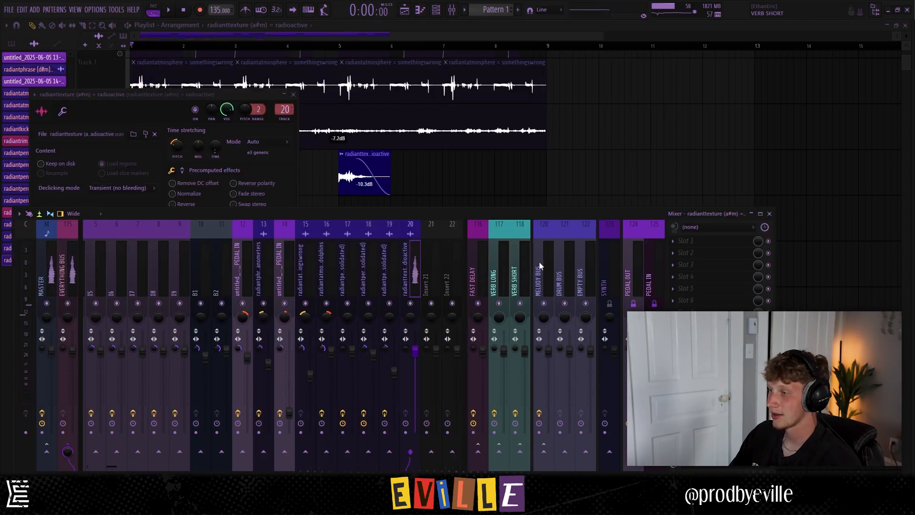
pyautogui.click(686, 253)
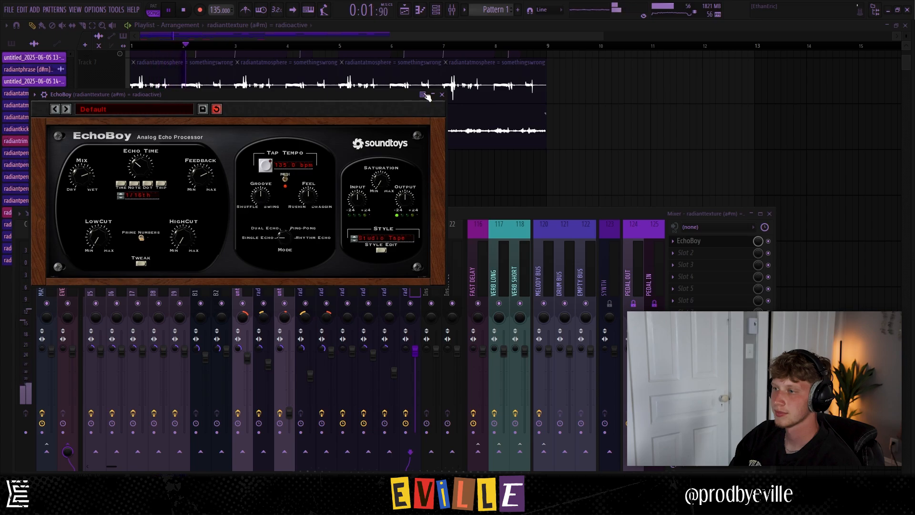
pyautogui.click(442, 94)
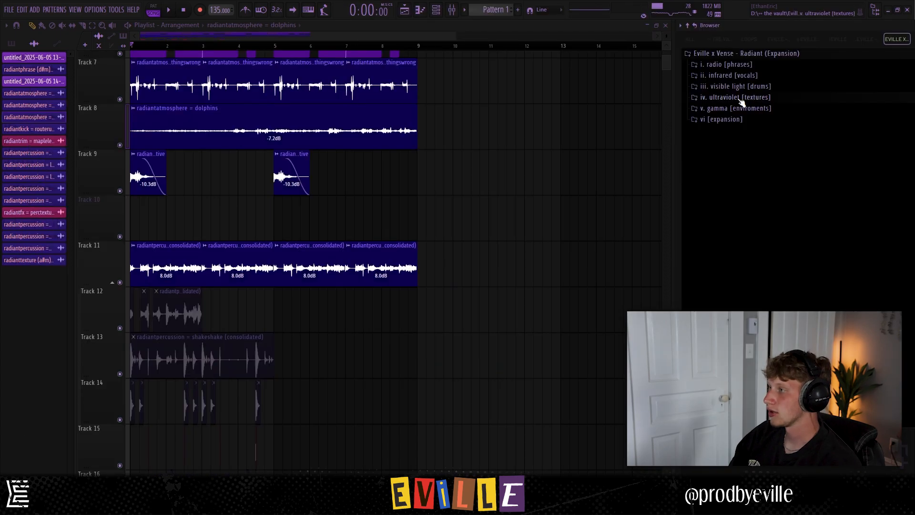
# Audition samples in the radio [phrases] folder and place radiantphrase (em) = eightball at bar 1 of Track 10.
pyautogui.click(752, 76)
pyautogui.scroll(-5, 780, 205)
pyautogui.click(780, 205)
pyautogui.scroll(-3, 782, 208)
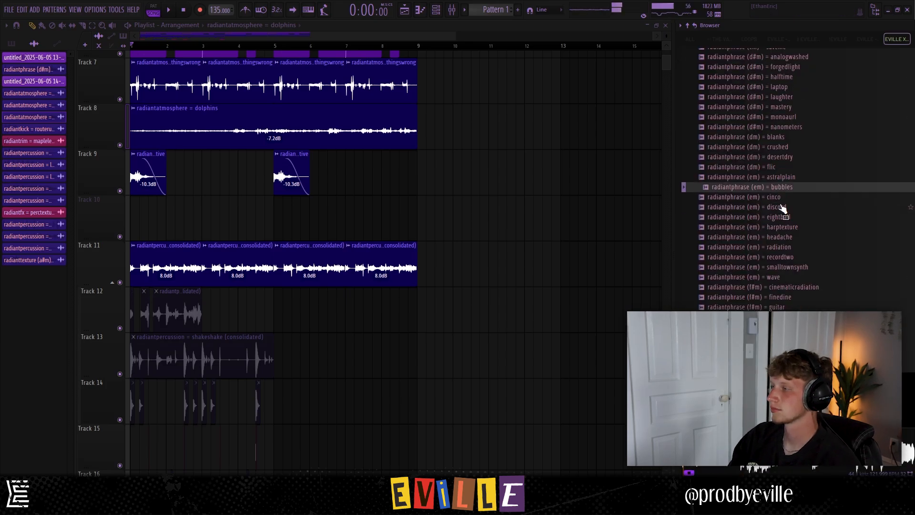
pyautogui.press('Up')
pyautogui.press('Up')
pyautogui.press('Up')
pyautogui.press('Up')
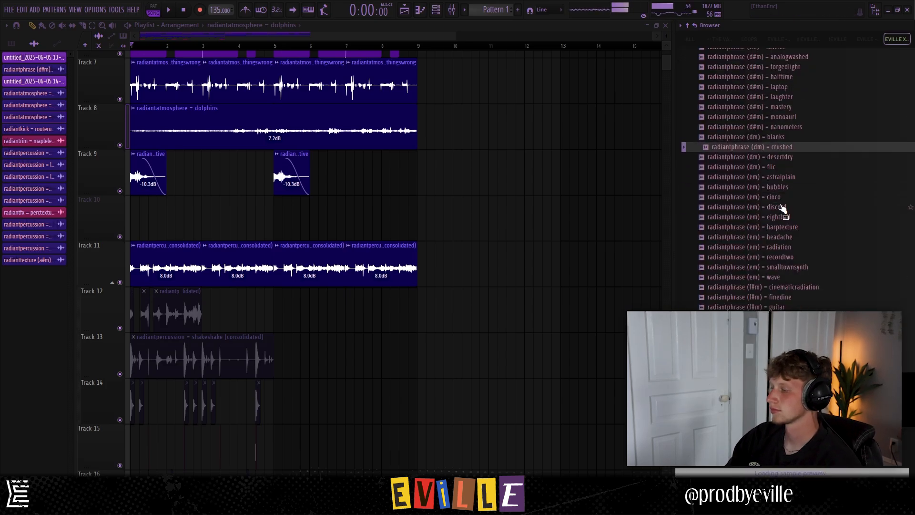
pyautogui.press('Up')
pyautogui.press('Up')
pyautogui.press('Up')
pyautogui.press('Up')
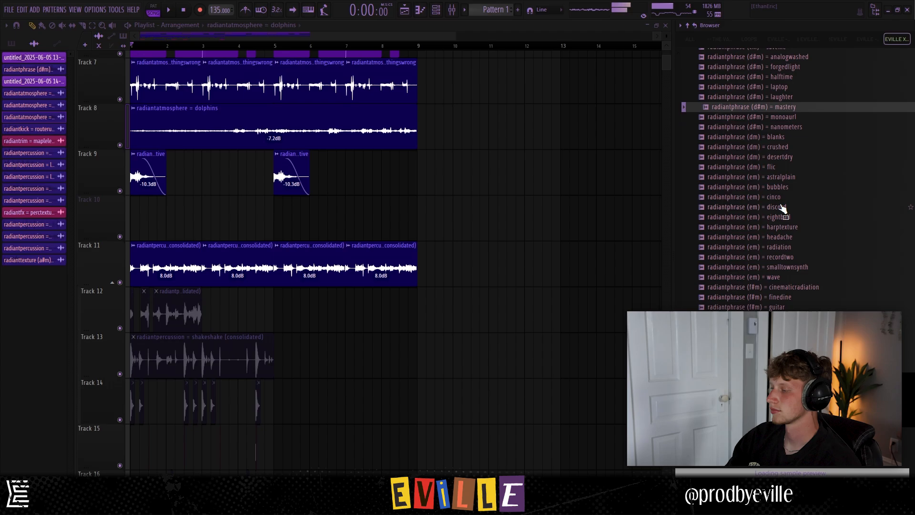
pyautogui.press('Up')
pyautogui.press('Down')
pyautogui.press('Down')
pyautogui.press('Down')
pyautogui.press('Down')
pyautogui.press('Down')
pyautogui.press('Down')
pyautogui.press('Down')
pyautogui.press('Down')
pyautogui.press('Down')
pyautogui.press('Down')
pyautogui.press('Down')
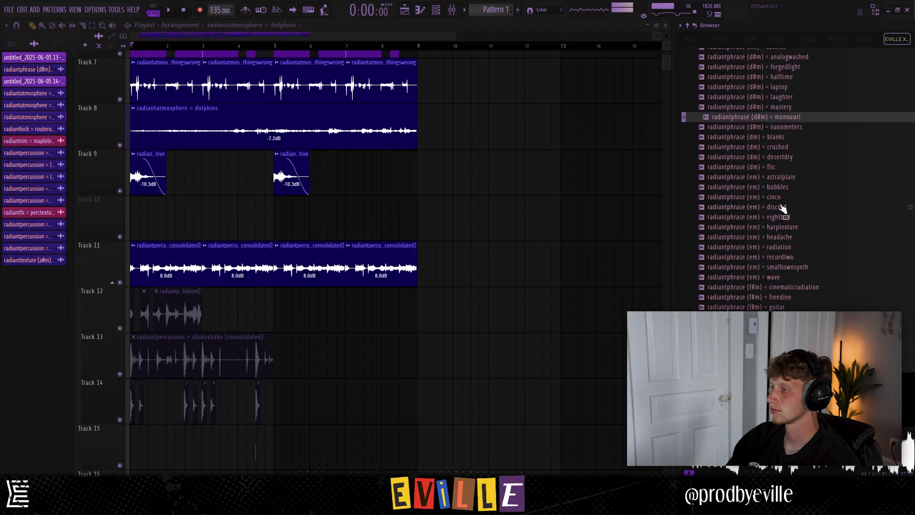
pyautogui.press('Down')
pyautogui.press('Down')
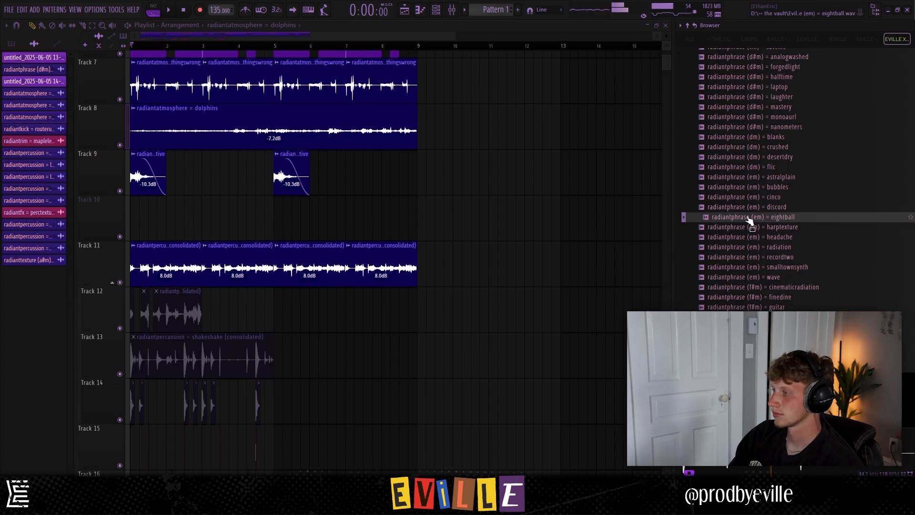
pyautogui.moveTo(749, 219); pyautogui.dragTo(402, 219)
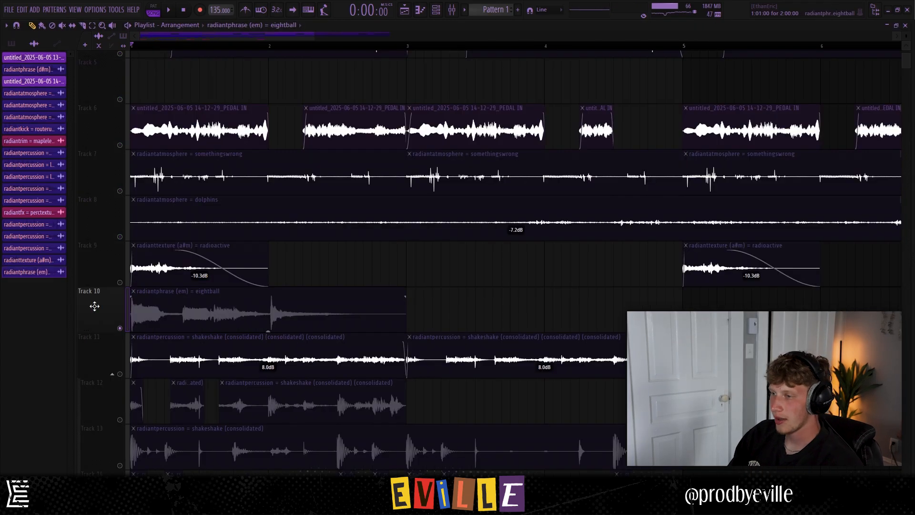
# Set the pitch shift of the eightball phrase clip on Track 10 to +100 cents.
pyautogui.doubleClick(143, 305)
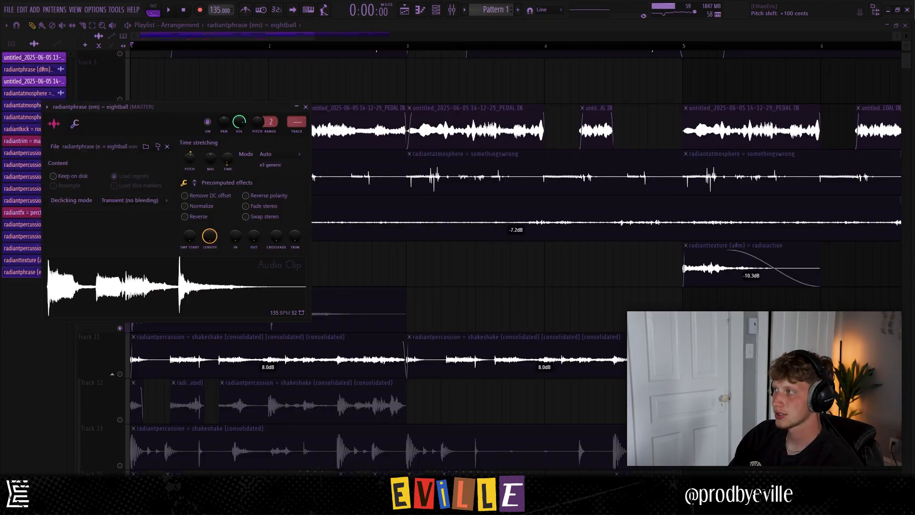
pyautogui.press('Escape')
pyautogui.scroll(-3, 204, 259)
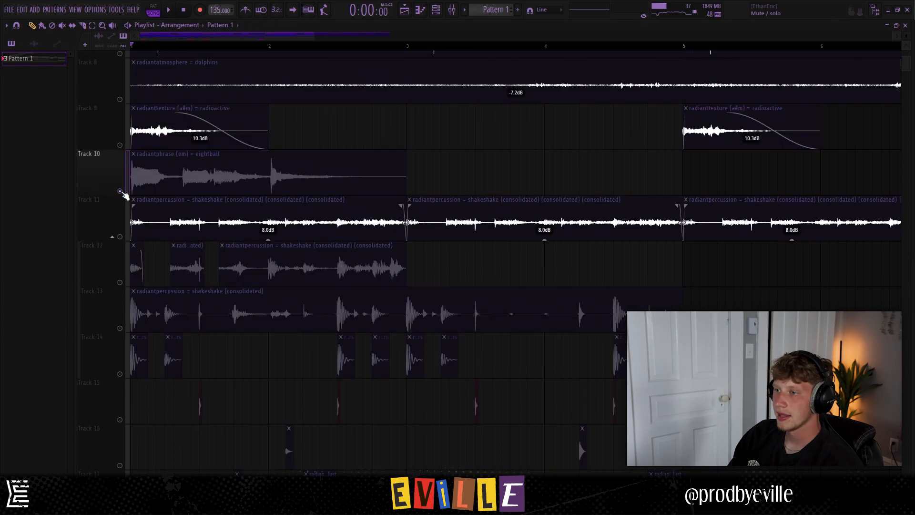
# Solo Track 10 and copy the eightball phrase clip to bar 5.
pyautogui.rightClick(121, 192)
pyautogui.scroll(-4, 298, 189)
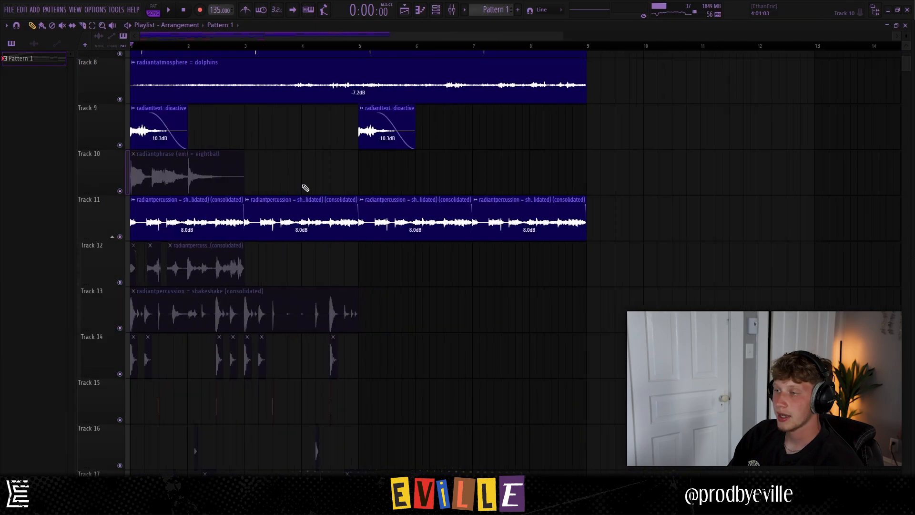
pyautogui.rightClick(120, 191)
pyautogui.doubleClick(168, 179)
pyautogui.press('Escape')
pyautogui.moveTo(223, 178); pyautogui.dragTo(414, 179)
pyautogui.scroll(-3, 304, 275)
# Try to extend the eightball phrase past bar 9 by repeatedly duplicating its clips along Track 10.
pyautogui.click(102, 167)
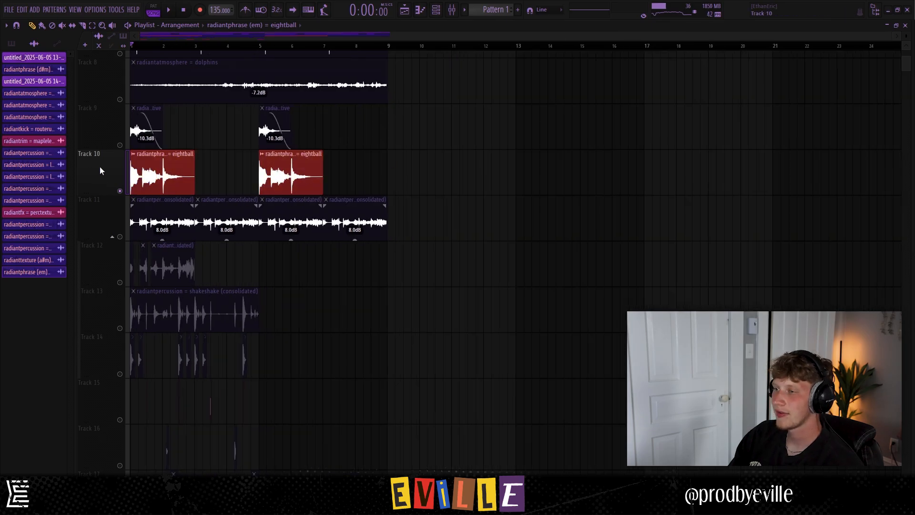
pyautogui.hotkey('ctrl', 'b')
pyautogui.scroll(-2, 411, 166)
pyautogui.hotkey('ctrl', 'd')
pyautogui.moveTo(499, 183); pyautogui.dragTo(134, 167)
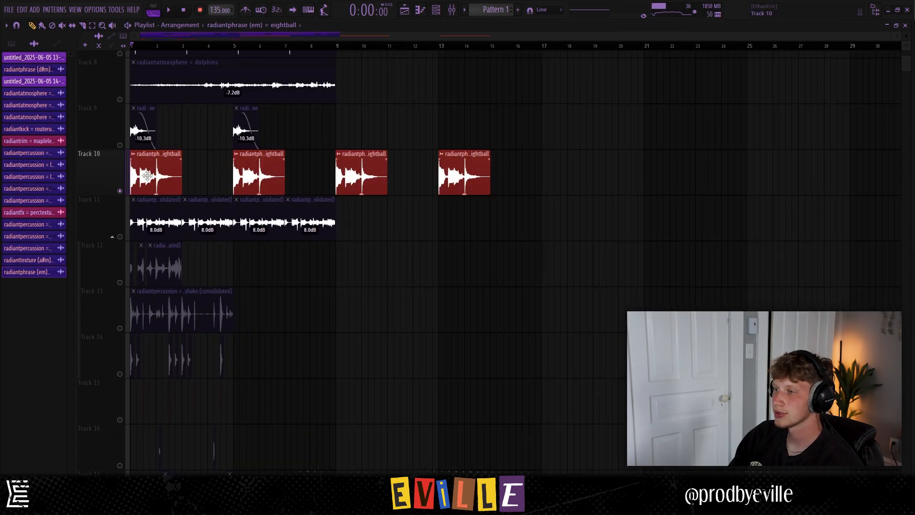
pyautogui.hotkey('ctrl', 'b')
pyautogui.scroll(-4, 263, 295)
pyautogui.hotkey('ctrl', 'd')
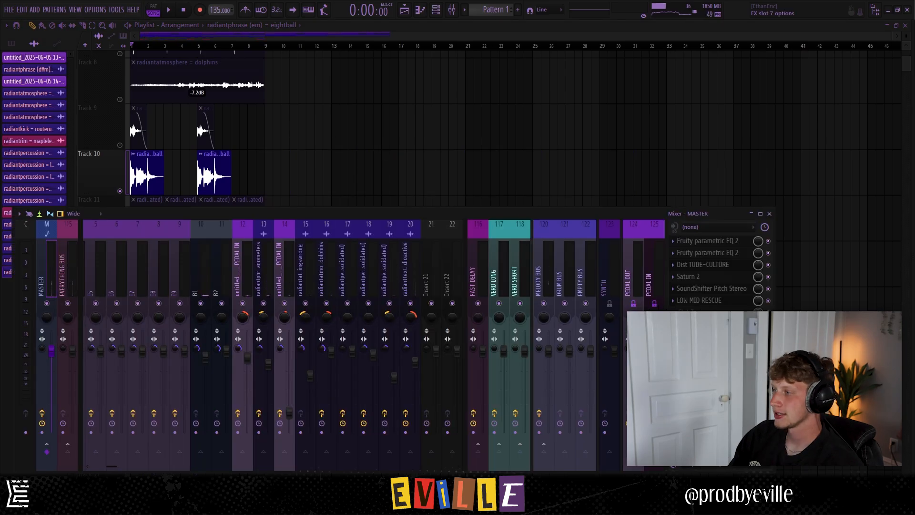
# Load Edison on the master mixer track to record on input, and route the eightball phrase clip to mixer track 21.
pyautogui.click(705, 312)
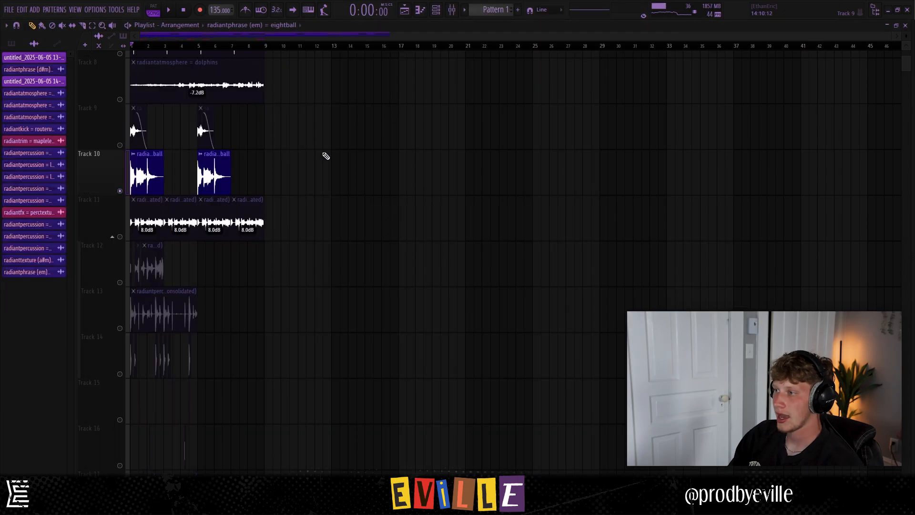
pyautogui.doubleClick(204, 176)
pyautogui.doubleClick(297, 122)
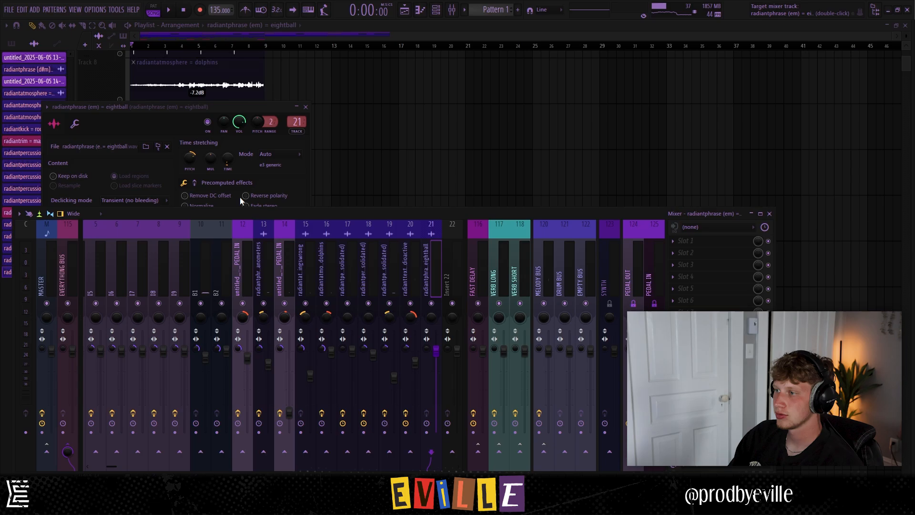
# Load Fruity Parametric EQ 2 in slot 1 of mixer track 21, cut the lows with band 1, and lower band 2 to about -13.2 dB at 31 Hz.
pyautogui.click(714, 247)
pyautogui.moveTo(715, 252)
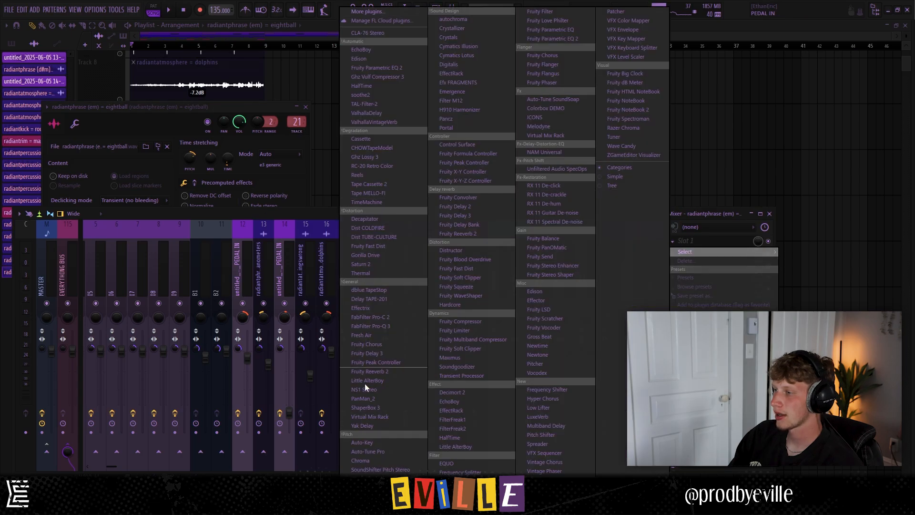
pyautogui.click(391, 67)
pyautogui.moveTo(107, 202); pyautogui.dragTo(116, 220)
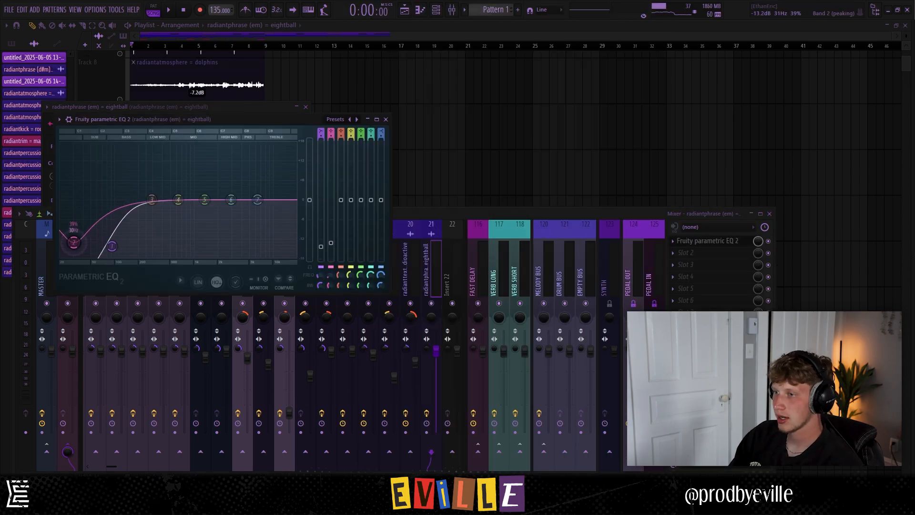
# Load Cymatics Lotus in slot 2 of mixer track 21, apply the user preset Eville Starter, and play the processed phrase for recording.
pyautogui.click(685, 253)
pyautogui.moveTo(686, 264)
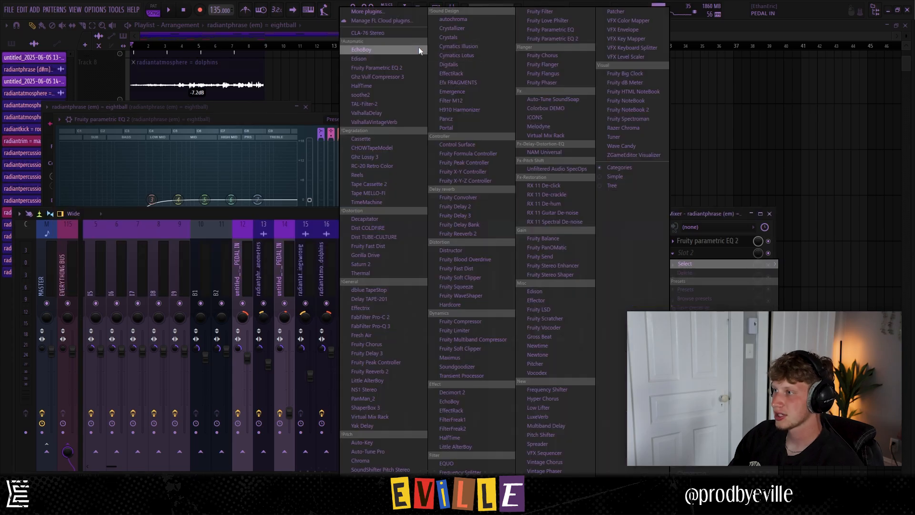
pyautogui.click(370, 13)
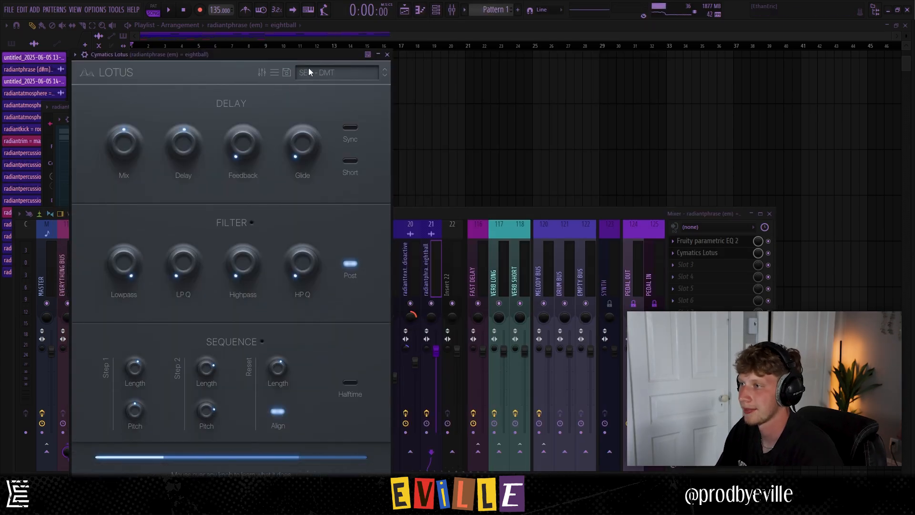
pyautogui.click(309, 72)
pyautogui.moveTo(376, 104)
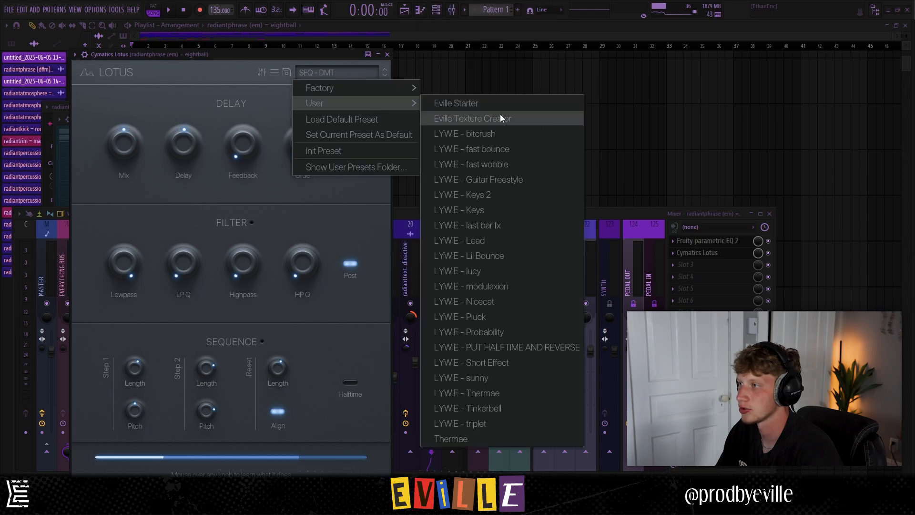
pyautogui.click(481, 102)
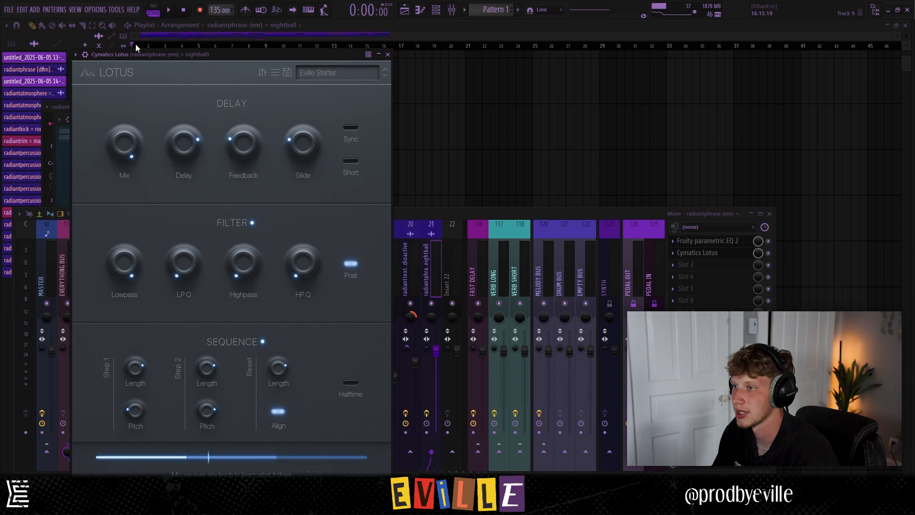
pyautogui.moveTo(136, 53); pyautogui.dragTo(156, 21)
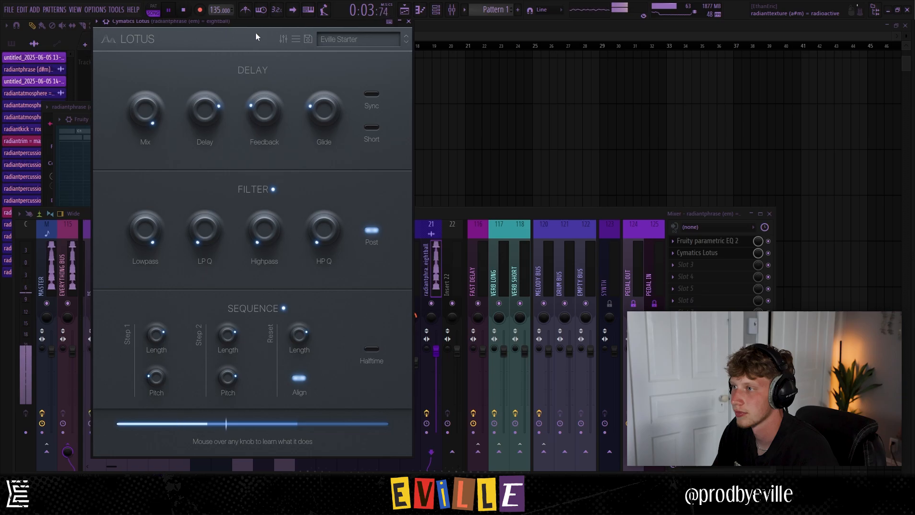
pyautogui.moveTo(221, 23); pyautogui.dragTo(301, 47)
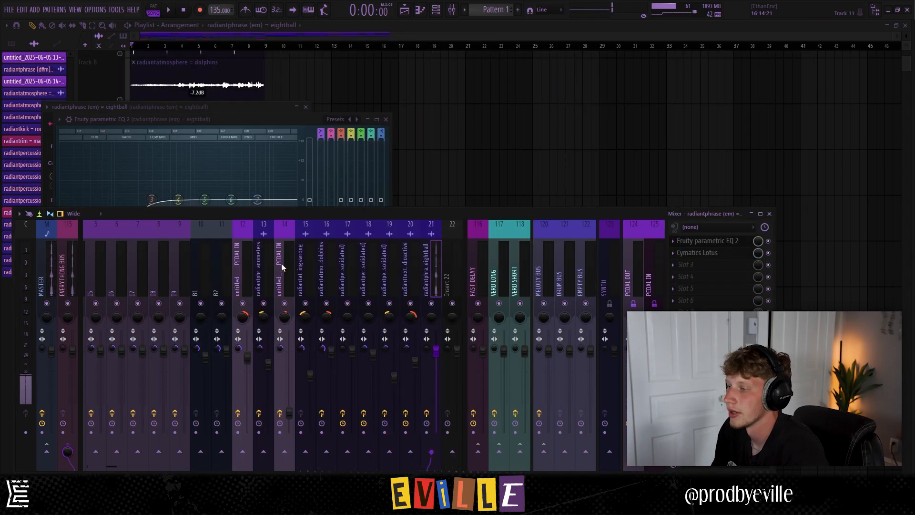
# Stop the Edison recording on the master track and place the captured audio on Track 9 around bar 21.
pyautogui.click(48, 273)
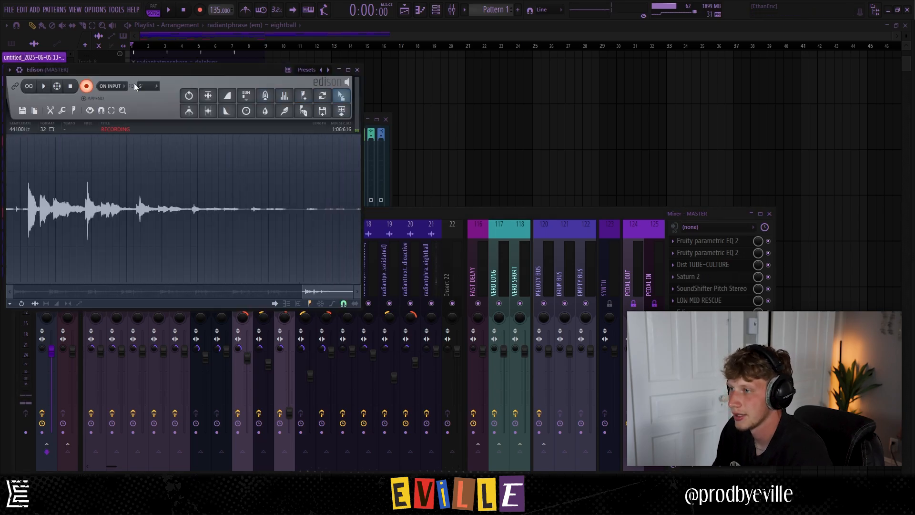
pyautogui.click(88, 86)
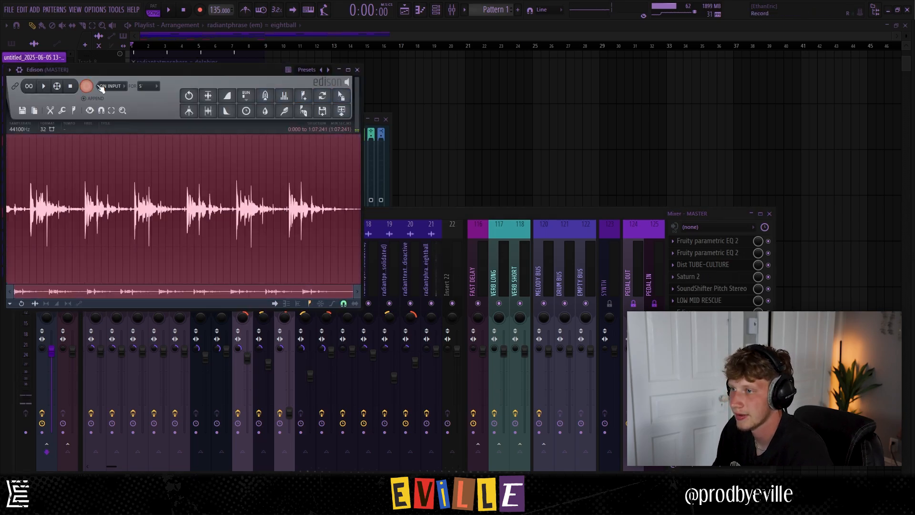
pyautogui.moveTo(351, 99); pyautogui.dragTo(498, 132)
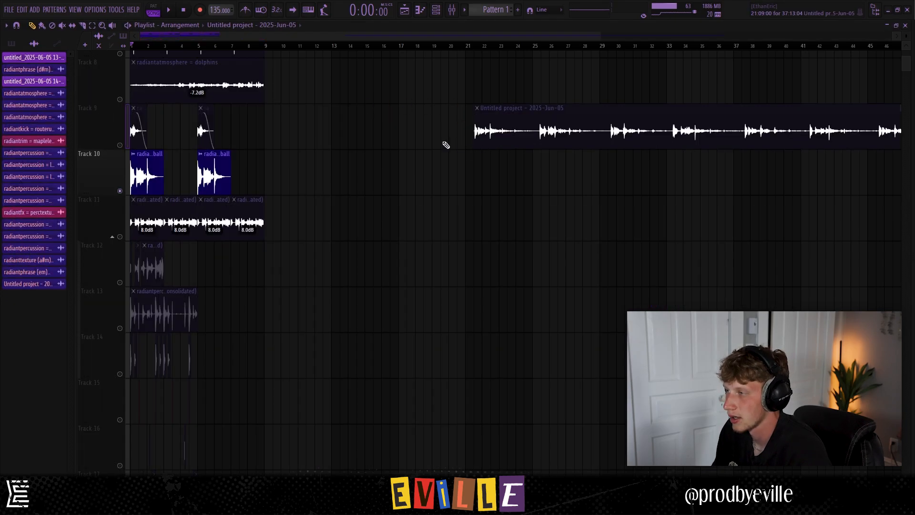
# Unsolo Track 10 with its eightball clips muted, and move the recorded take to bar 1 of Track 15.
pyautogui.rightClick(120, 191)
pyautogui.keyDown('alt'); pyautogui.rightClick(133, 177); pyautogui.keyUp('alt')
pyautogui.scroll(-2, 341, 172)
pyautogui.moveTo(419, 134); pyautogui.dragTo(189, 428)
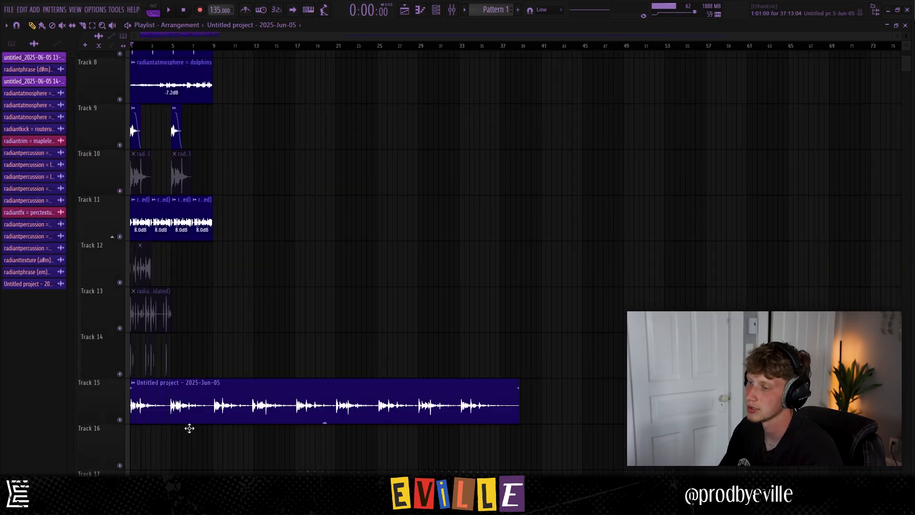
# Move the muted drum source clips from Track 12 onward down four tracks, and position the recorded take on Track 13.
pyautogui.click(277, 321)
pyautogui.rightClick(280, 321)
pyautogui.scroll(4, 83, 387)
pyautogui.scroll(-5, 86, 378)
pyautogui.moveTo(367, 174); pyautogui.dragTo(620, 208)
pyautogui.scroll(5, 349, 416)
pyautogui.scroll(-3, 296, 342)
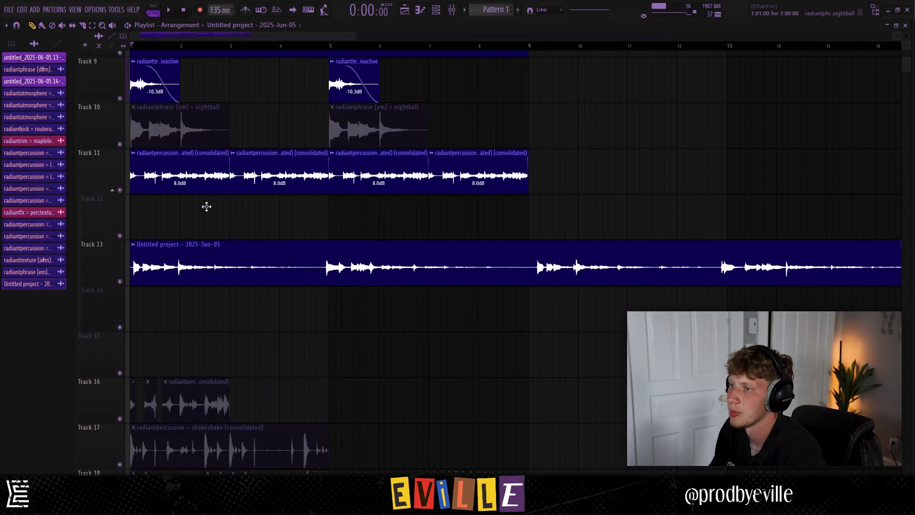
# Open the settings of the recorded take on Track 13 and send its sample to the audio editor.
pyautogui.doubleClick(204, 248)
pyautogui.rightClick(173, 277)
pyautogui.click(223, 333)
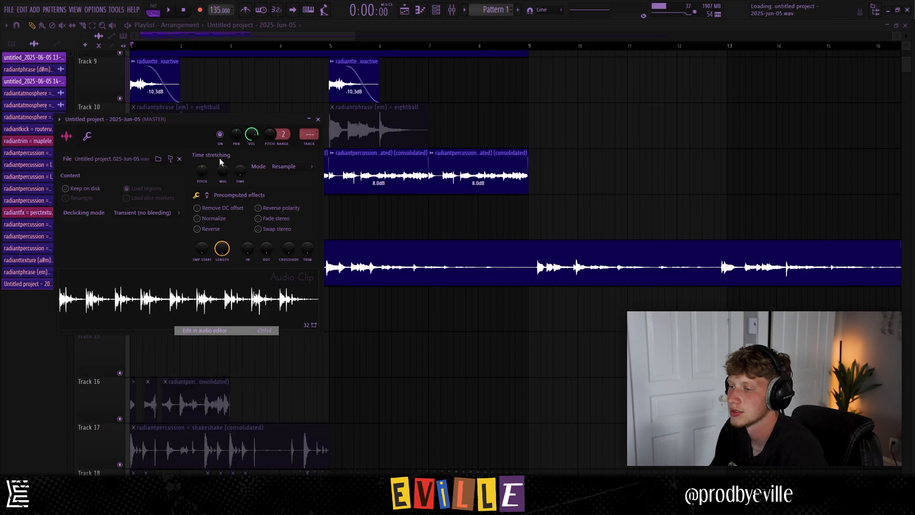
# Select the phrase from about 21.1 to 26.5 seconds in the recorded take, send it to the playlist, and close the editing windows.
pyautogui.scroll(8, 333, 247)
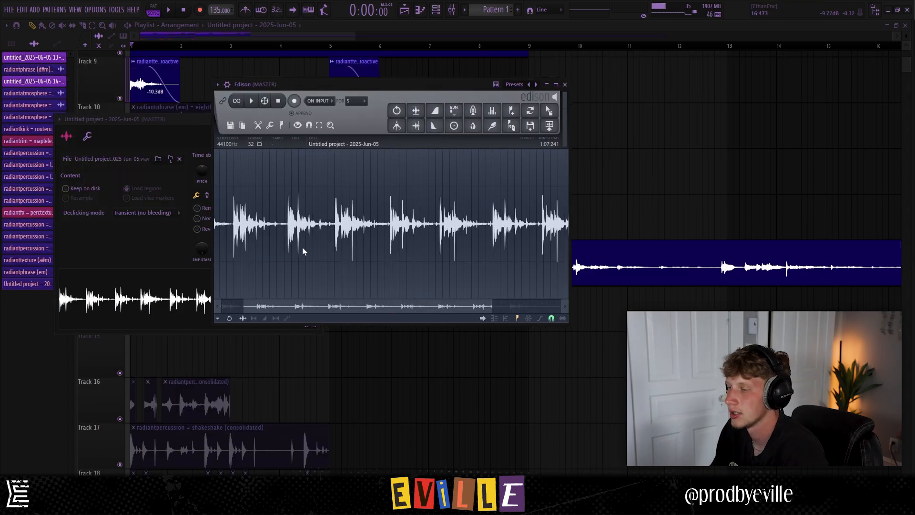
pyautogui.press('space')
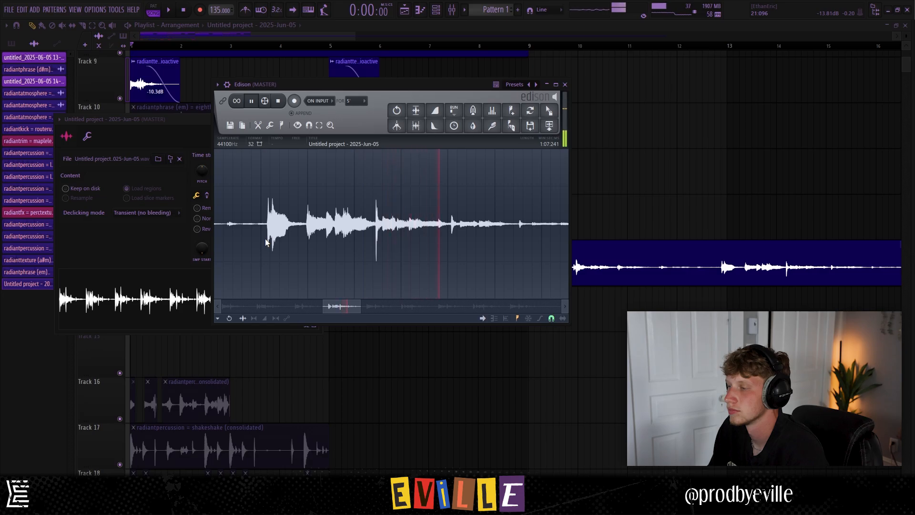
pyautogui.moveTo(265, 238); pyautogui.dragTo(310, 241)
pyautogui.click(550, 126)
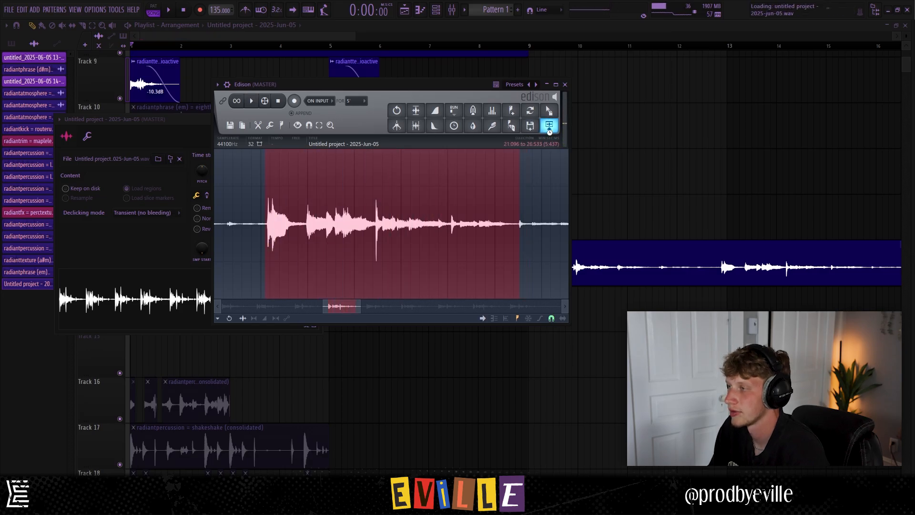
pyautogui.press('Escape')
pyautogui.press('Escape')
pyautogui.scroll(-4, 378, 247)
pyautogui.scroll(4, 184, 182)
pyautogui.scroll(-2, 215, 205)
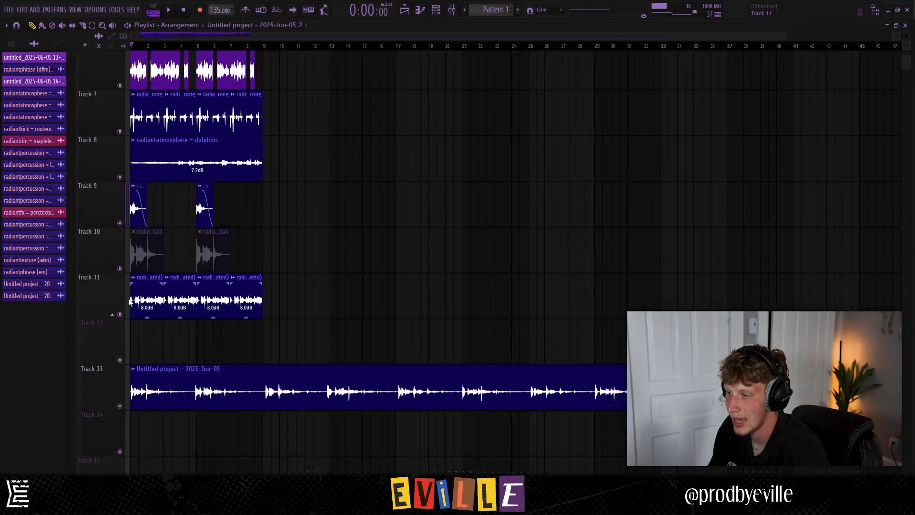
# Solo Track 10 with its eightball clips active, and adjust the Delay amount in Lotus on the eightball mixer channel.
pyautogui.click(127, 243)
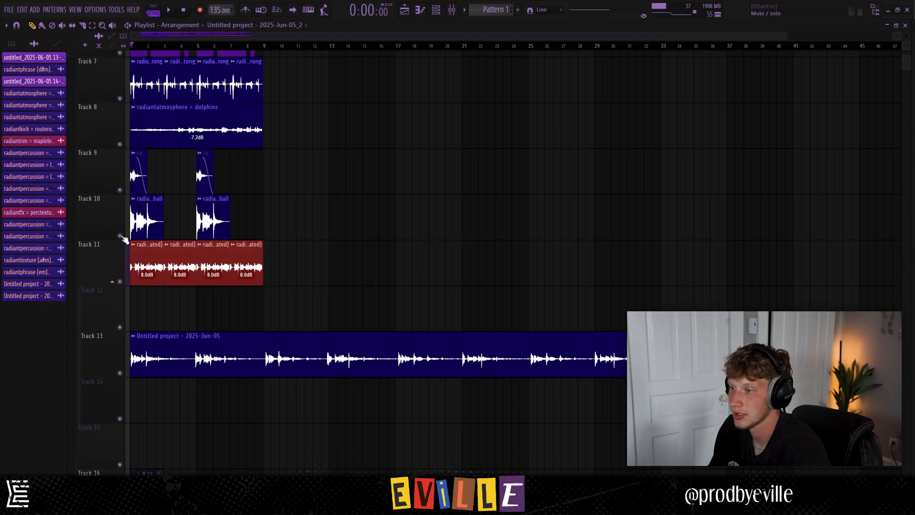
pyautogui.rightClick(119, 236)
pyautogui.click(464, 10)
pyautogui.click(457, 10)
pyautogui.click(457, 11)
pyautogui.click(458, 11)
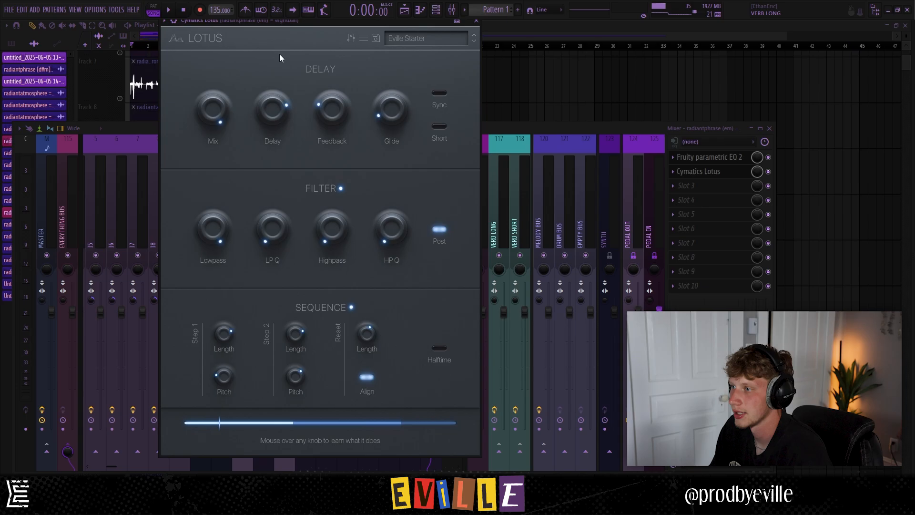
pyautogui.moveTo(269, 111)
pyautogui.mouseDown()
pyautogui.moveTo(271, 133)
pyautogui.moveTo(267, 118)
pyautogui.mouseUp()
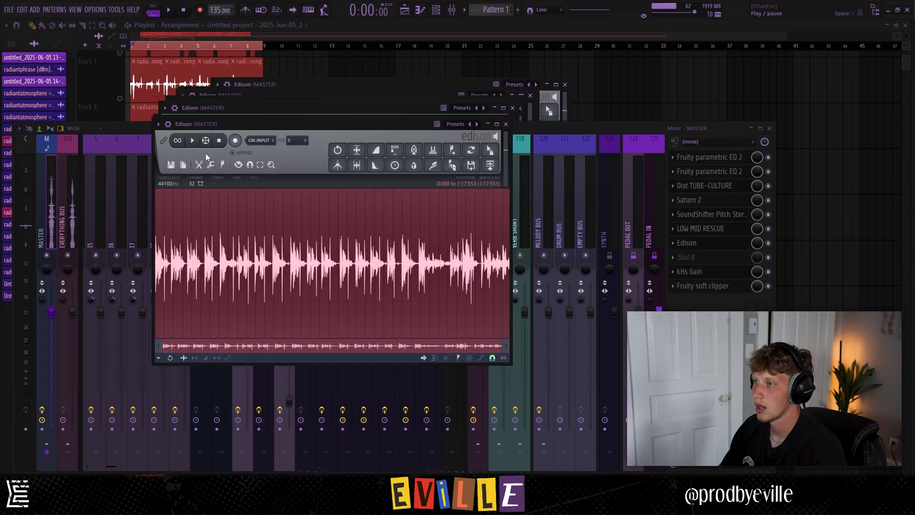
# Audition the new master recording in Edison and send a short phrase from its middle section to the playlist.
pyautogui.moveTo(204, 126); pyautogui.dragTo(277, 96)
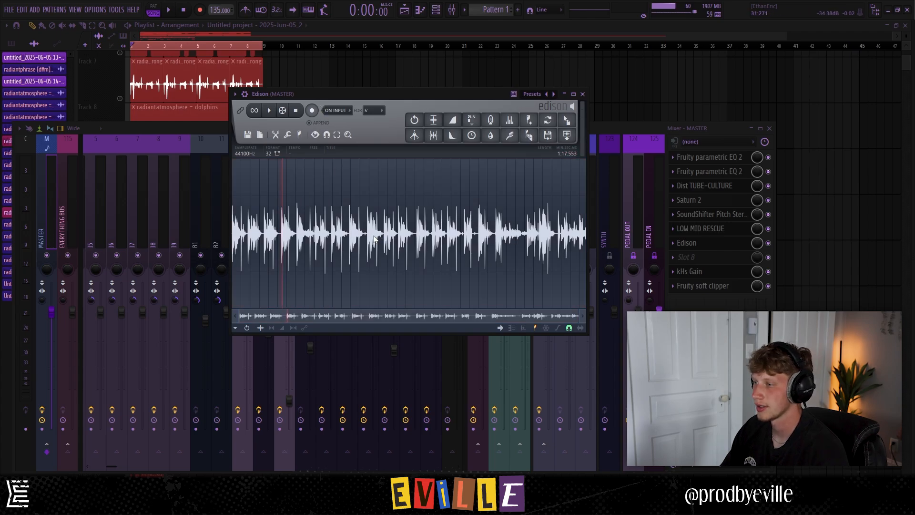
pyautogui.scroll(3, 375, 239)
pyautogui.press('space')
pyautogui.scroll(4, 420, 262)
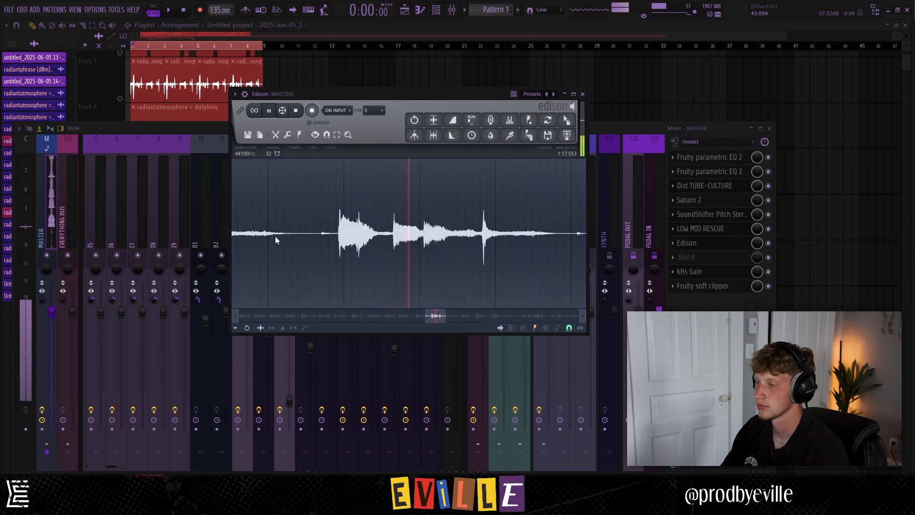
pyautogui.click(349, 243)
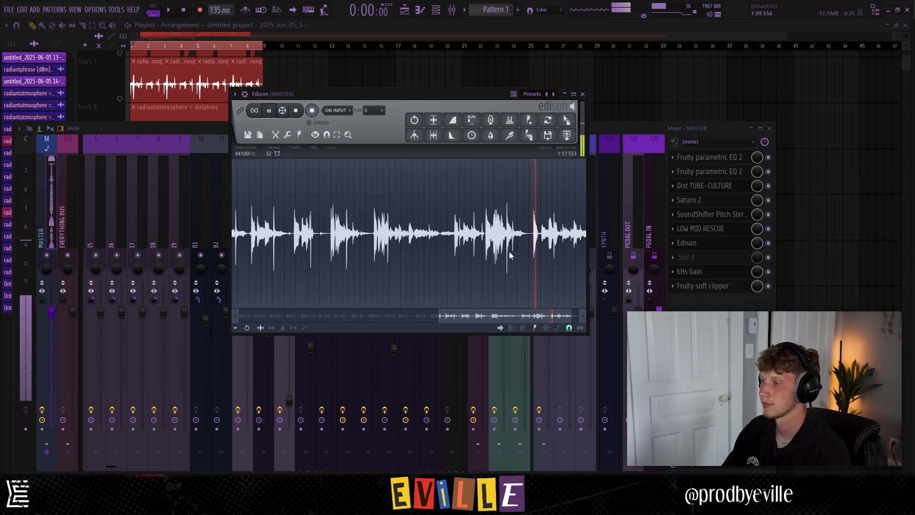
# Audition the final seconds of the master recording and send another phrase from there to the playlist.
pyautogui.scroll(-3, 511, 255)
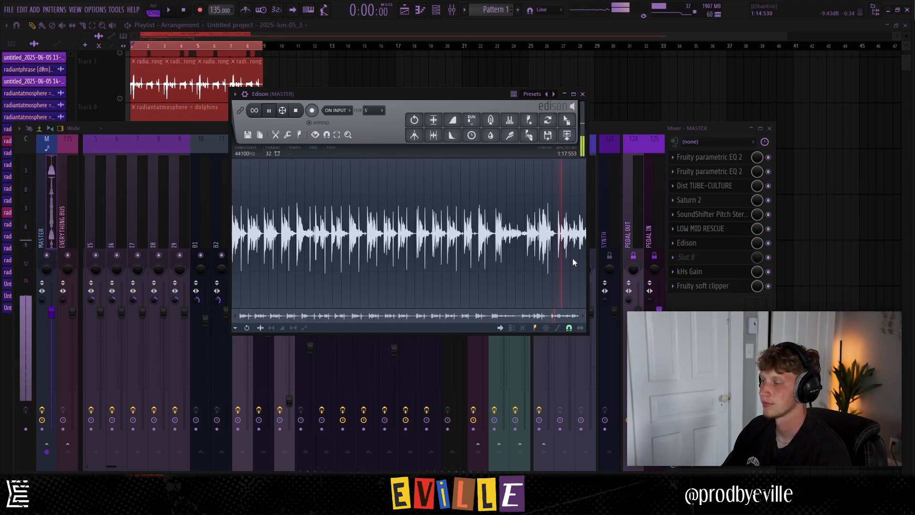
pyautogui.scroll(4, 573, 258)
pyautogui.scroll(1, 475, 251)
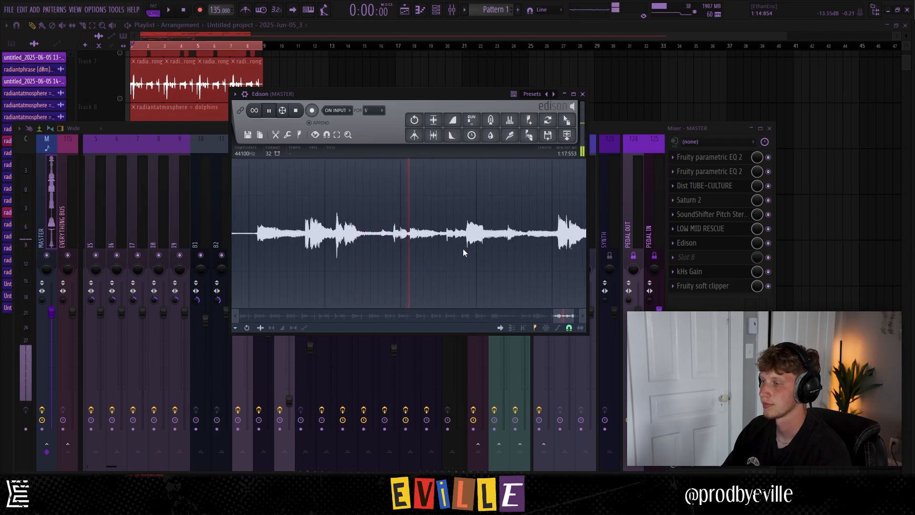
pyautogui.scroll(-1, 461, 248)
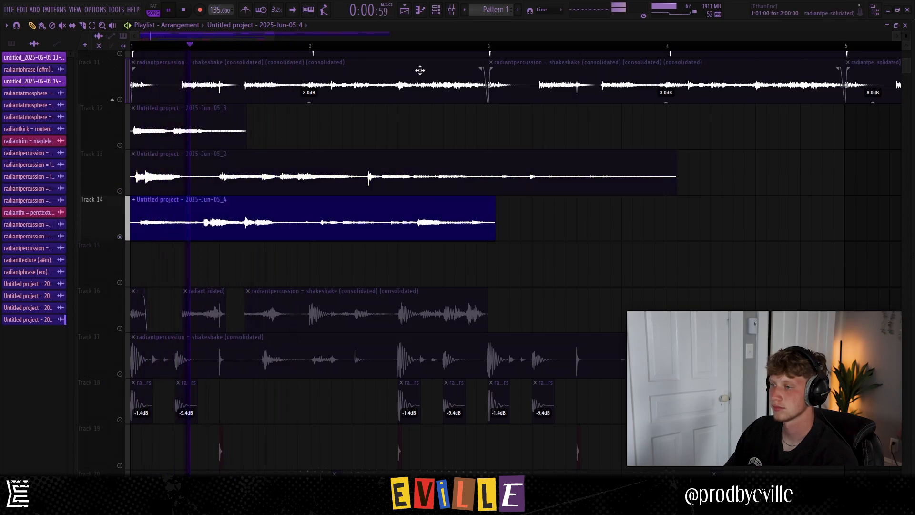
# Play the layers together and move the first radioactive texture clip on Track 9 from bar 1 to bar 3.
pyautogui.click(452, 10)
pyautogui.press('space')
pyautogui.press('F9')
pyautogui.press('space')
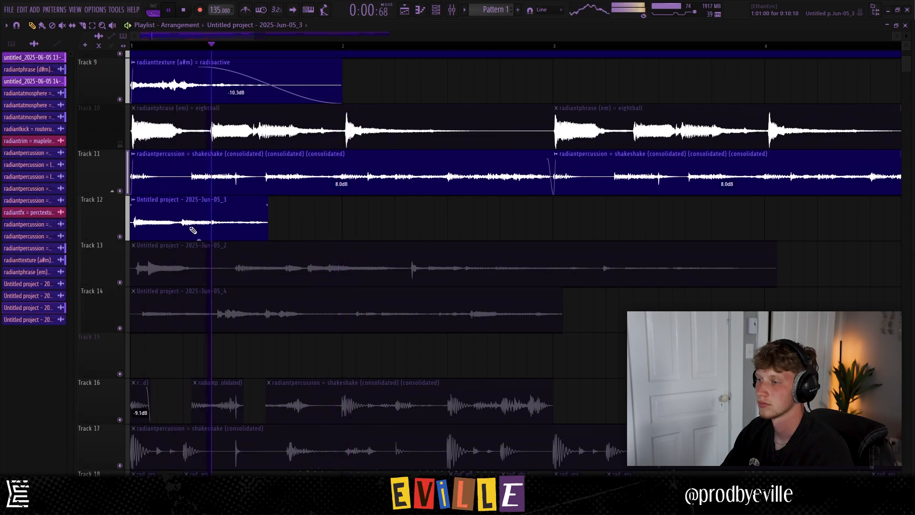
pyautogui.scroll(-2, 215, 214)
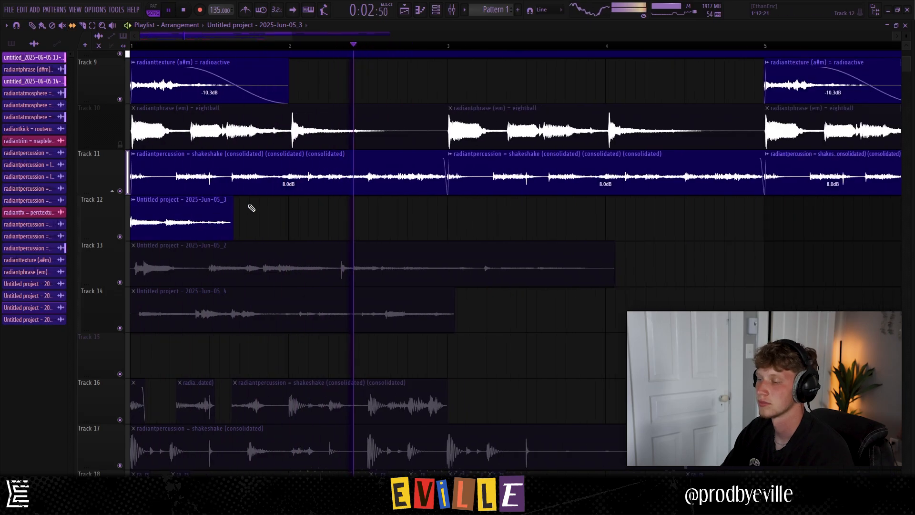
pyautogui.moveTo(163, 88); pyautogui.dragTo(321, 87)
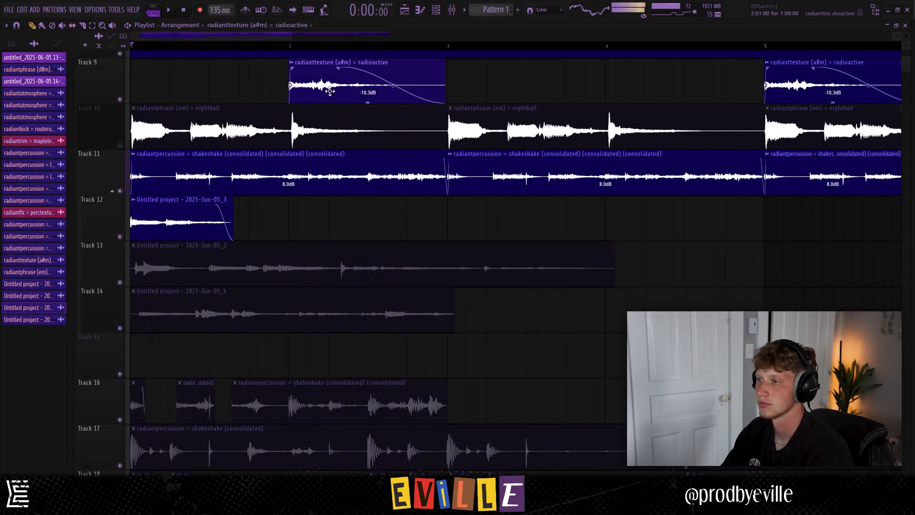
pyautogui.press('space')
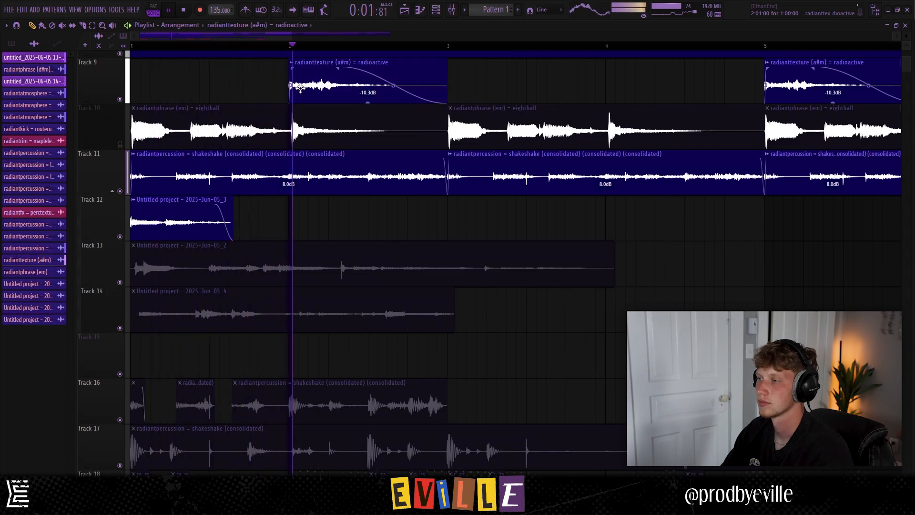
pyautogui.scroll(-3, 306, 91)
pyautogui.press('space')
pyautogui.press('space')
pyautogui.moveTo(256, 90); pyautogui.dragTo(353, 92)
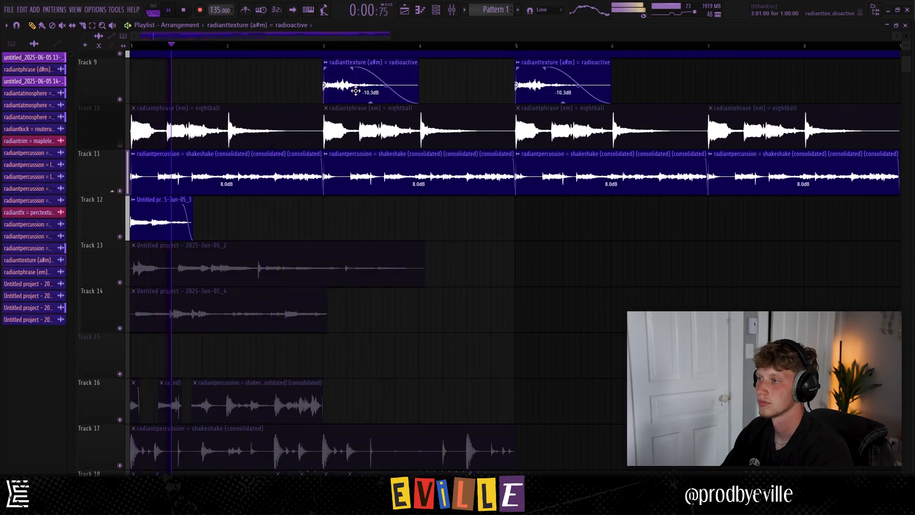
# Delete the radioactive texture clip at bar 5 on Track 9 and place a copy at the start of bar 7.
pyautogui.scroll(-5, 381, 85)
pyautogui.rightClick(315, 84)
pyautogui.click(399, 97)
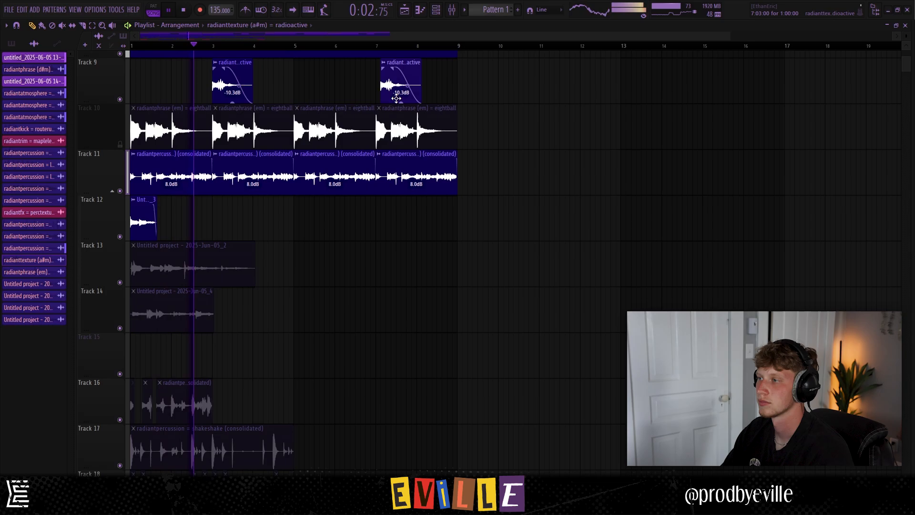
pyautogui.moveTo(397, 98); pyautogui.dragTo(393, 98)
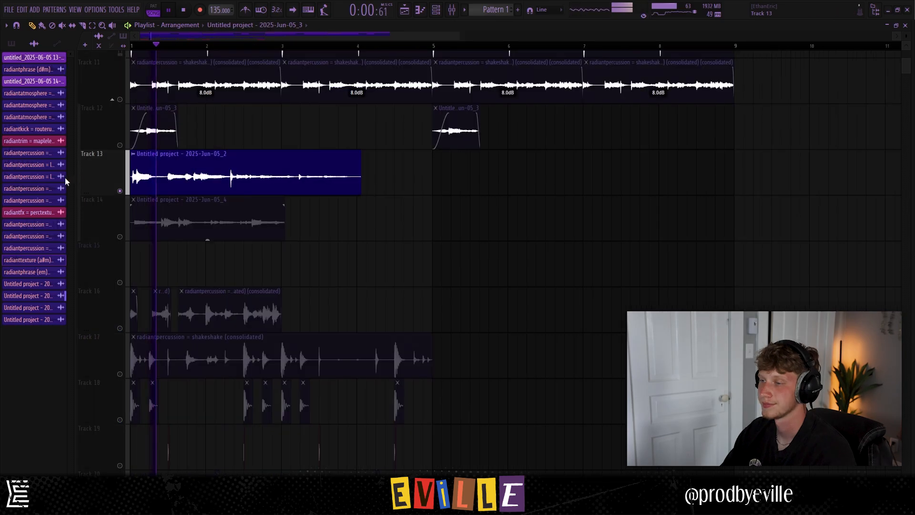
# Slice the recorded take on Track 13 just before its second phrase, midway through bar 1, and delete the opening piece.
pyautogui.scroll(3, 218, 187)
pyautogui.press('c')
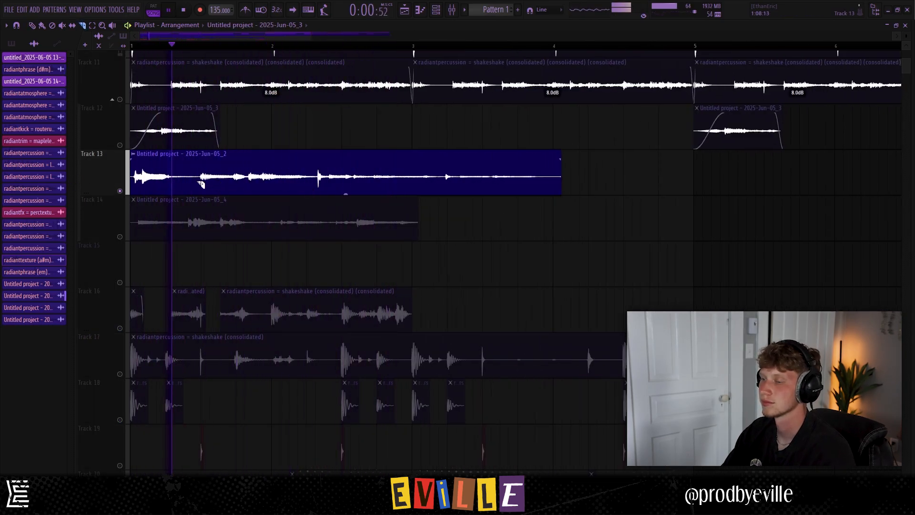
pyautogui.click(200, 181)
pyautogui.rightClick(180, 180)
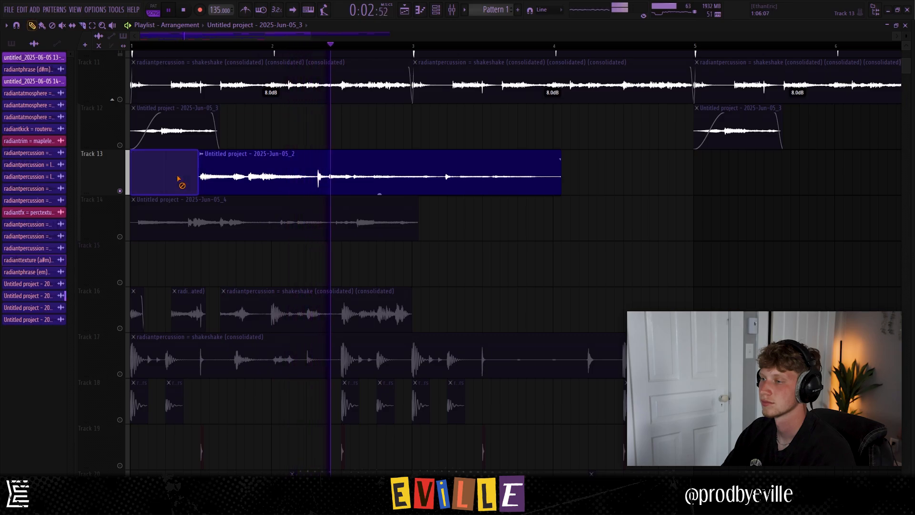
# Slice the Track 13 take at its next two hits, delete the middle piece, and move the tail against the first slice.
pyautogui.click(316, 185)
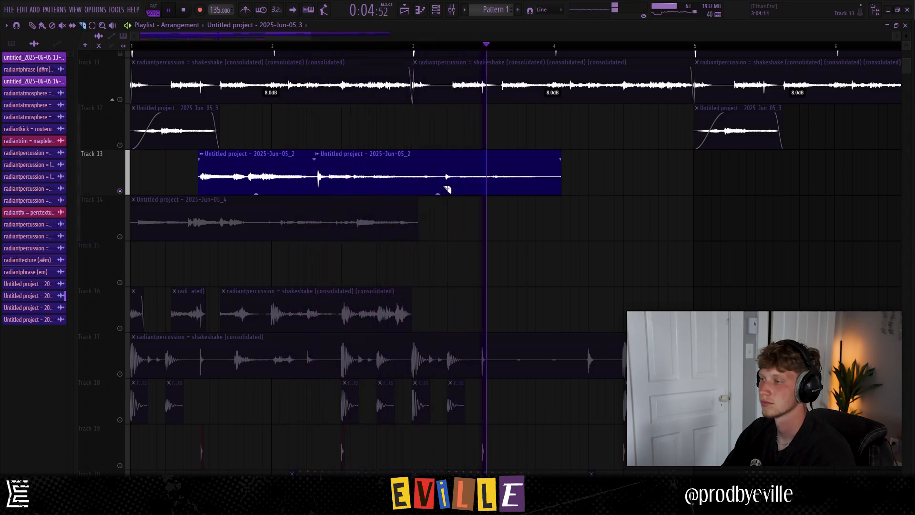
pyautogui.click(444, 187)
pyautogui.press('p')
pyautogui.rightClick(426, 180)
pyautogui.moveTo(448, 181); pyautogui.dragTo(351, 179)
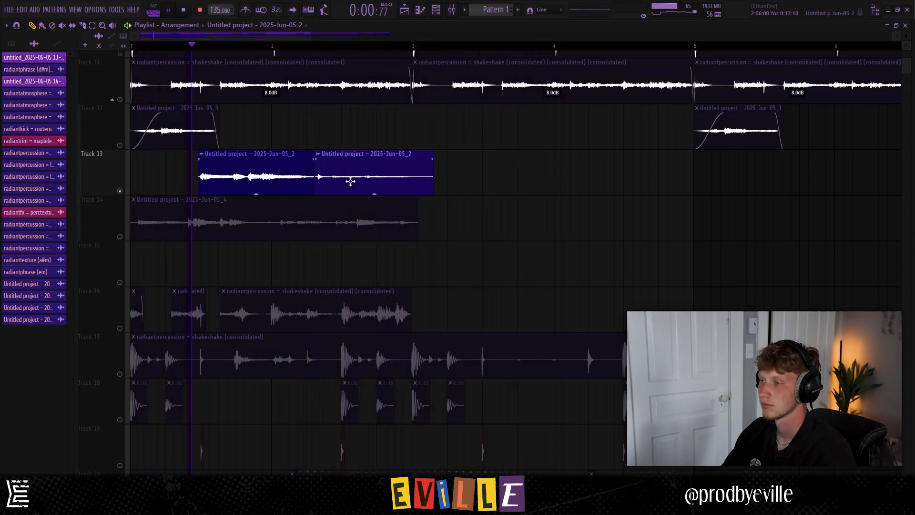
pyautogui.scroll(-3, 316, 186)
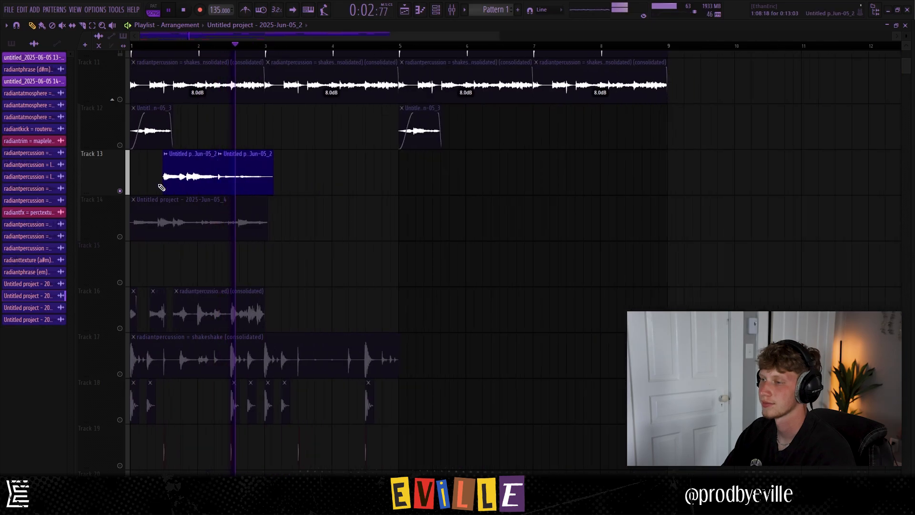
# Unsolo Track 13, move its two slices so they start just before bar 4, and play them with the beat.
pyautogui.rightClick(121, 191)
pyautogui.press('space')
pyautogui.moveTo(339, 187); pyautogui.dragTo(401, 174)
pyautogui.press('space')
pyautogui.press('space')
pyautogui.press('space')
pyautogui.scroll(1, 221, 193)
pyautogui.scroll(2, 221, 194)
pyautogui.scroll(-2, 334, 184)
pyautogui.press('space')
pyautogui.press('space')
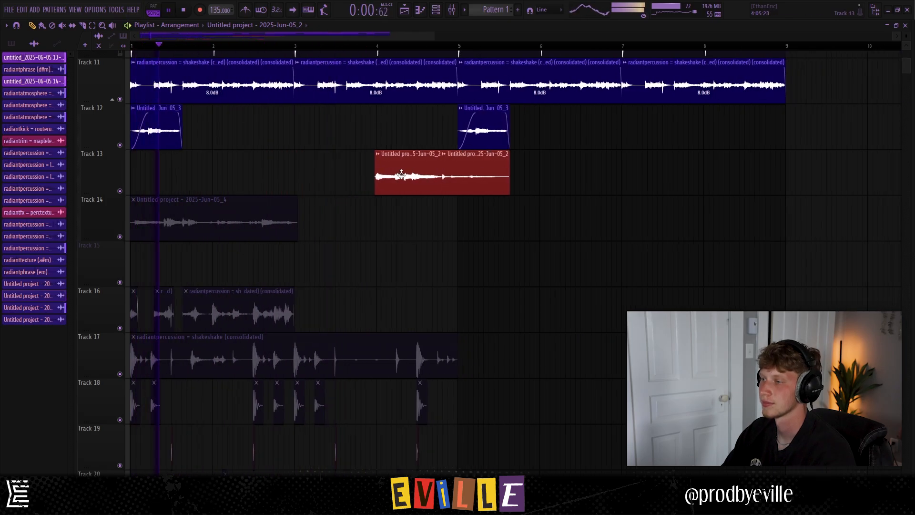
# Raise the Track 13 take's channel pitch to +1200 cents and set its time-stretching mode to Resample.
pyautogui.doubleClick(401, 175)
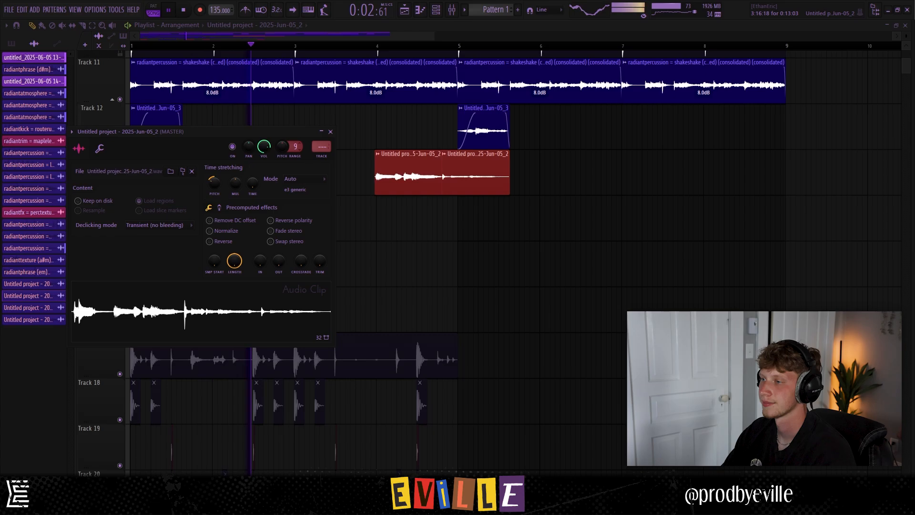
pyautogui.moveTo(214, 183); pyautogui.dragTo(214, 167)
pyautogui.click(301, 181)
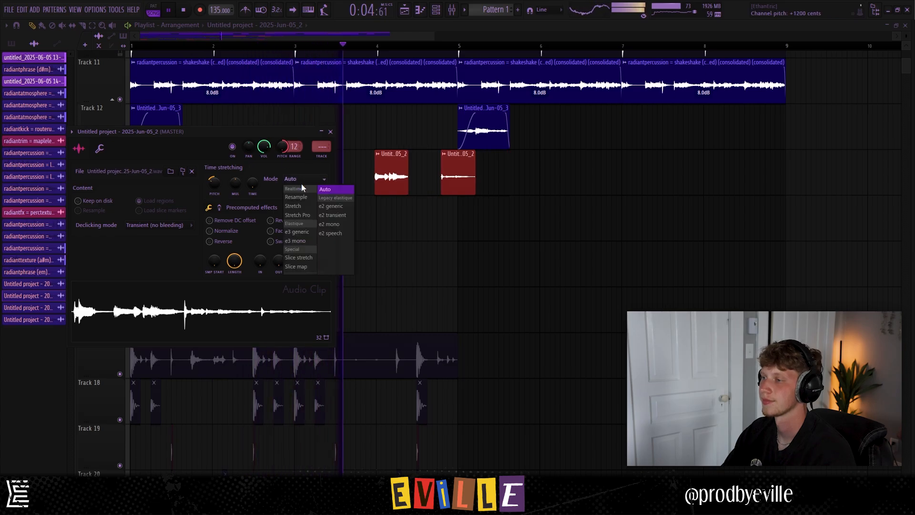
pyautogui.click(303, 196)
pyautogui.click(488, 245)
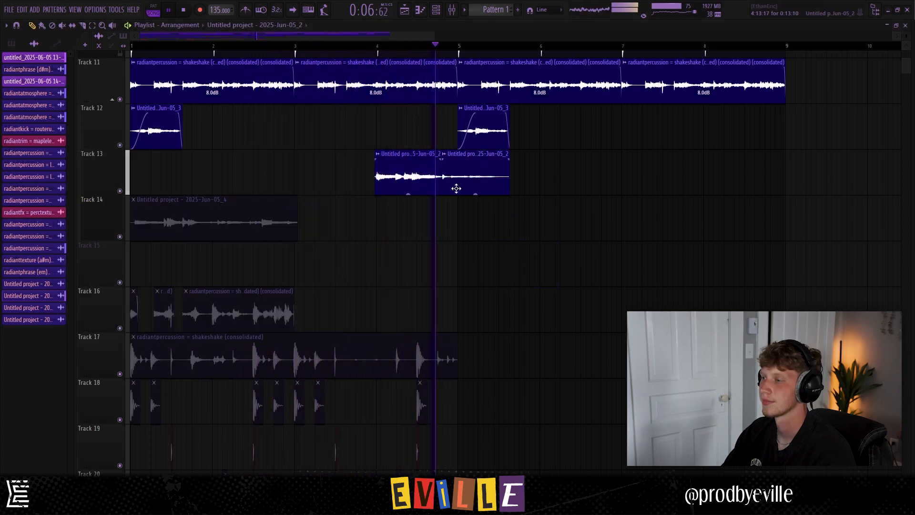
# Play the pitched slices in context and delete the second slice on Track 13.
pyautogui.scroll(5, 457, 190)
pyautogui.scroll(-2, 450, 225)
pyautogui.scroll(-1, 450, 224)
pyautogui.scroll(4, 448, 229)
pyautogui.press('space')
pyautogui.press('space')
pyautogui.rightClick(378, 308)
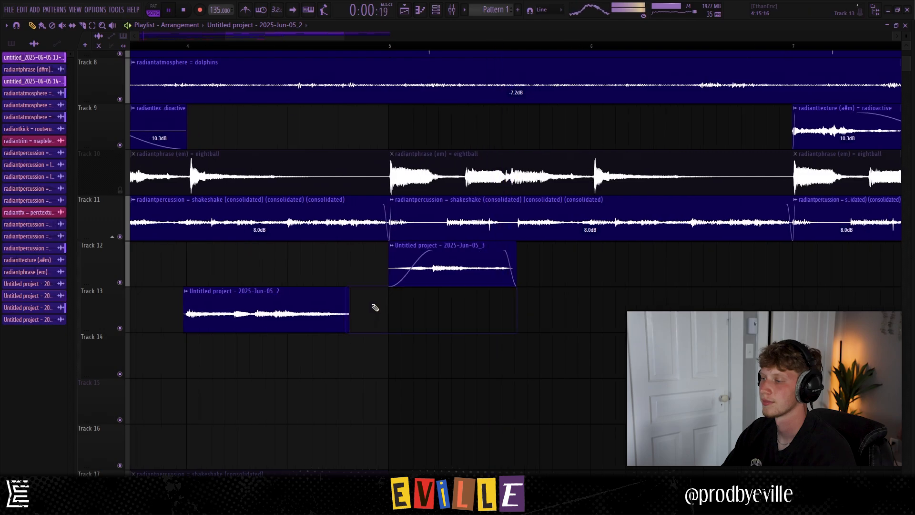
# Change the time-stretching mode of the recorded take on Track 14 from Auto to Stretch.
pyautogui.scroll(4, 190, 294)
pyautogui.scroll(-6, 283, 298)
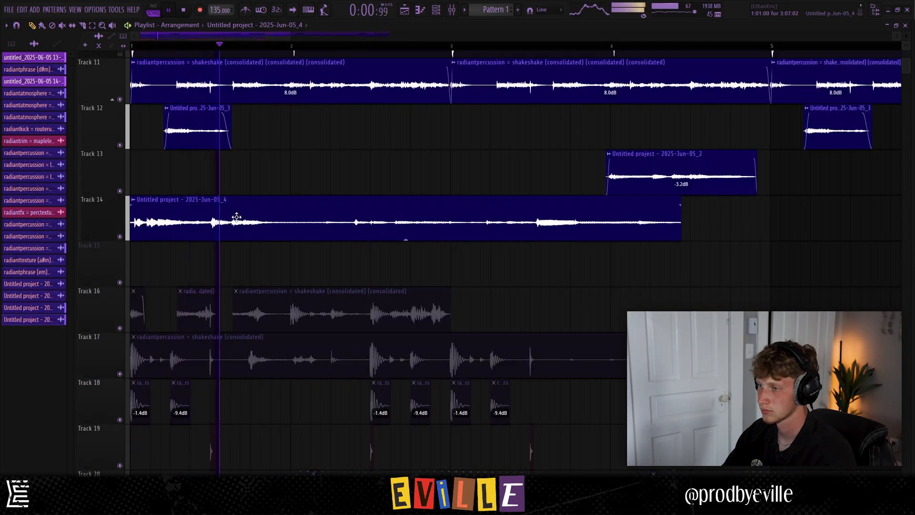
pyautogui.doubleClick(237, 217)
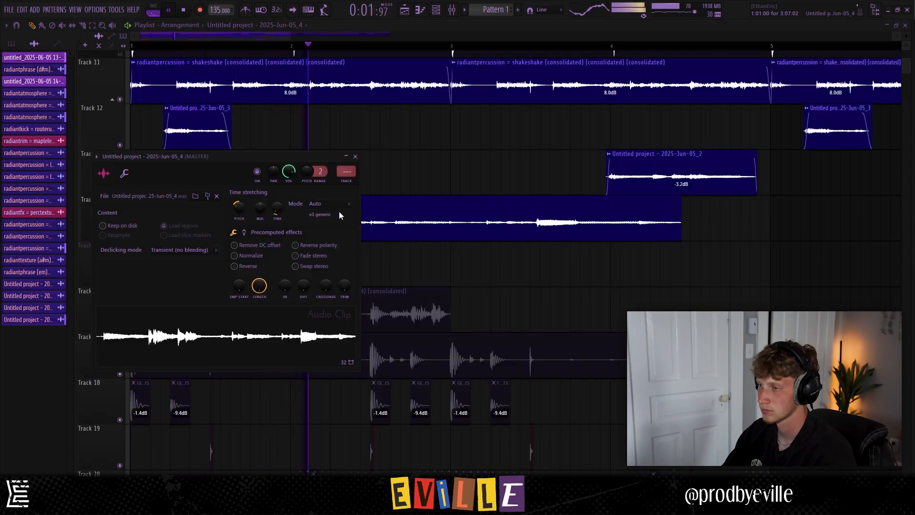
pyautogui.press('Escape')
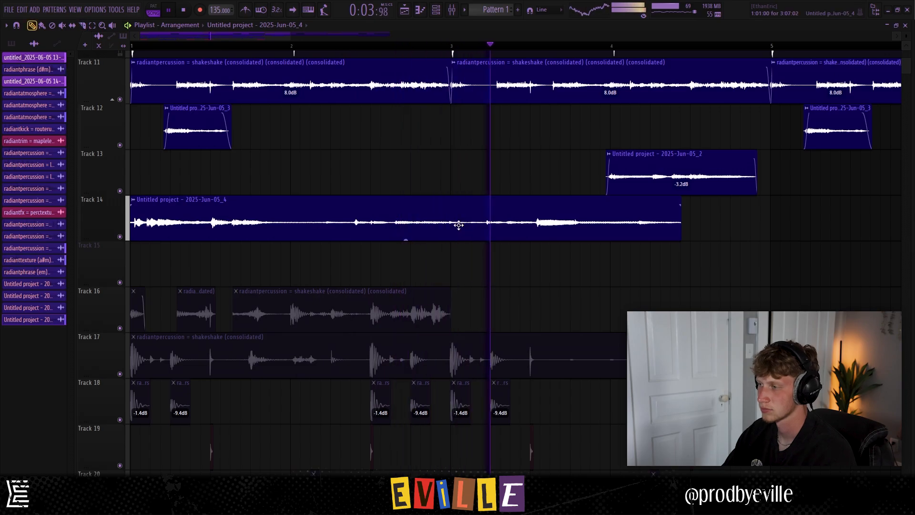
pyautogui.doubleClick(458, 223)
pyautogui.click(329, 203)
pyautogui.click(318, 231)
pyautogui.press('Escape')
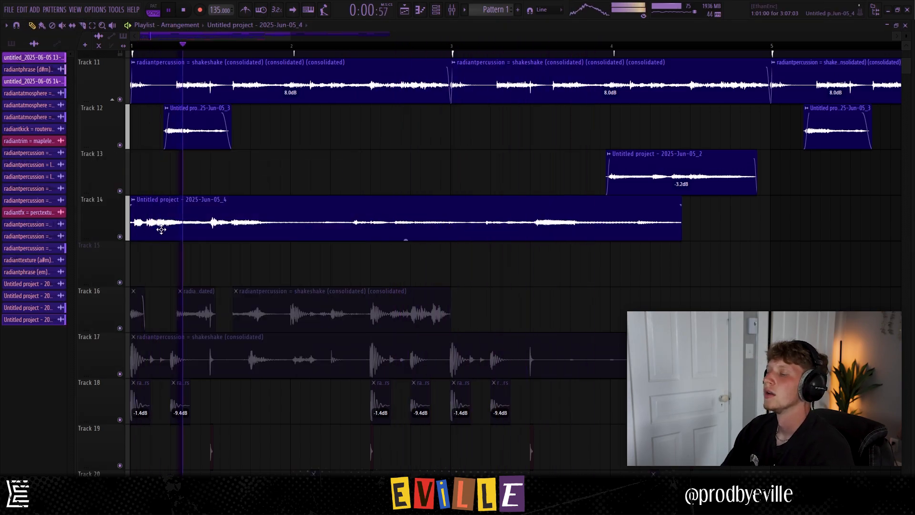
# Cut off the start of the Track 14 take just before its second transient and move the remainder to bar 1.
pyautogui.scroll(3, 172, 233)
pyautogui.press('c')
pyautogui.click(302, 228)
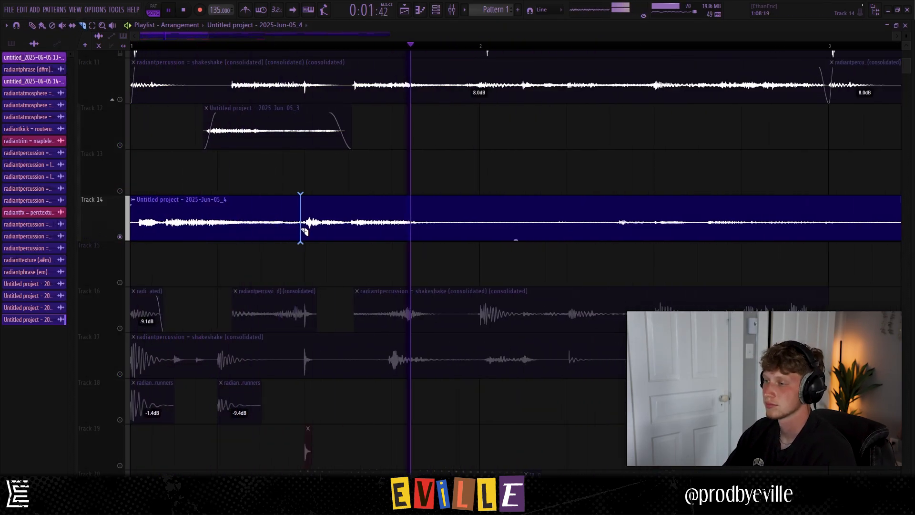
pyautogui.press('p')
pyautogui.rightClick(213, 230)
pyautogui.press('space')
pyautogui.rightClick(120, 237)
pyautogui.moveTo(372, 220); pyautogui.dragTo(139, 245)
pyautogui.moveTo(318, 233); pyautogui.dragTo(67, 231)
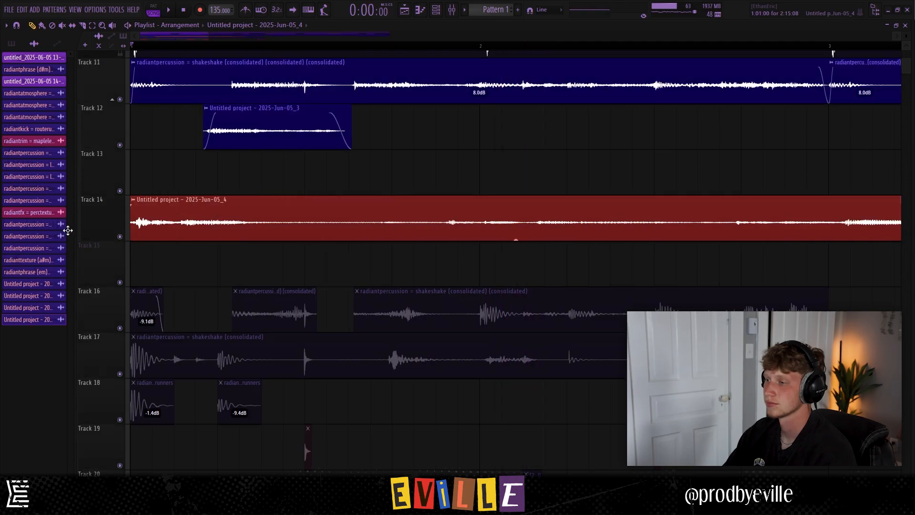
# Trim another section off the start of the Track 14 take during playback and move what remains back to bar 1.
pyautogui.press('space')
pyautogui.scroll(-1, 238, 234)
pyautogui.scroll(-3, 237, 234)
pyautogui.press('c')
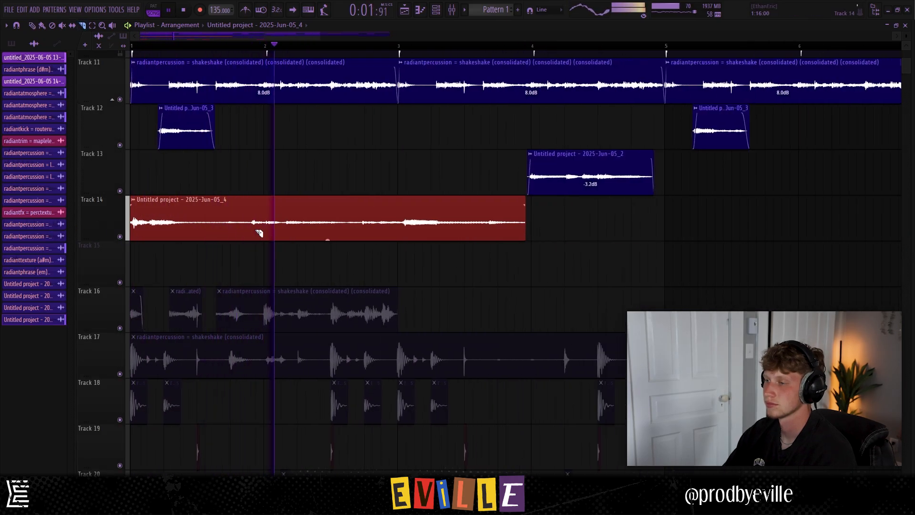
pyautogui.click(248, 232)
pyautogui.press('p')
pyautogui.rightClick(233, 231)
pyautogui.press('space')
pyautogui.moveTo(253, 232); pyautogui.dragTo(124, 233)
pyautogui.keyDown('ctrl'); pyautogui.click(124, 238); pyautogui.keyUp('ctrl')
# Solo Track 14, boost the clip's gain while listening, and unsolo the track.
pyautogui.press('space')
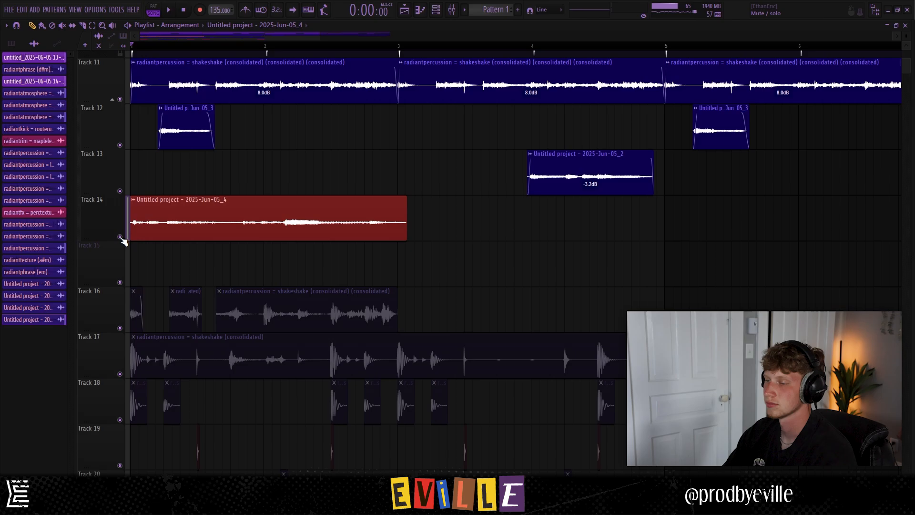
pyautogui.rightClick(120, 236)
pyautogui.moveTo(268, 239); pyautogui.dragTo(269, 224)
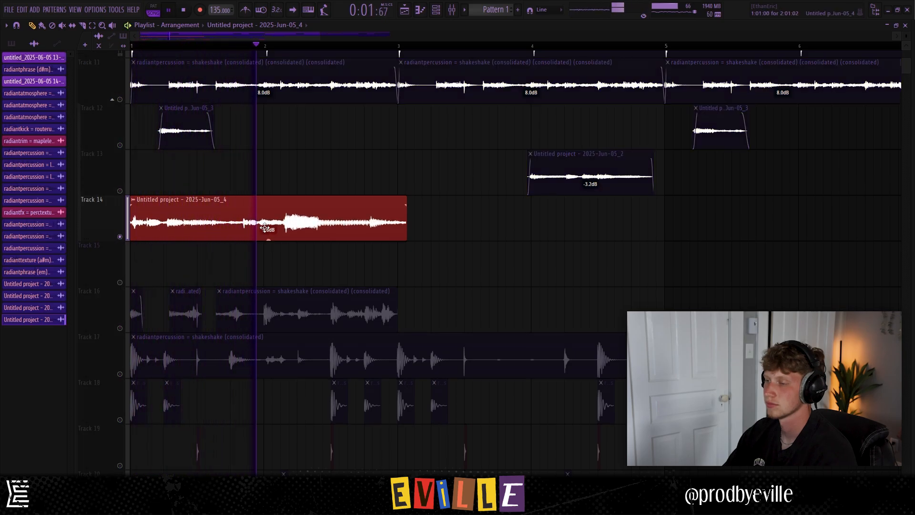
pyautogui.press('space')
pyautogui.rightClick(128, 237)
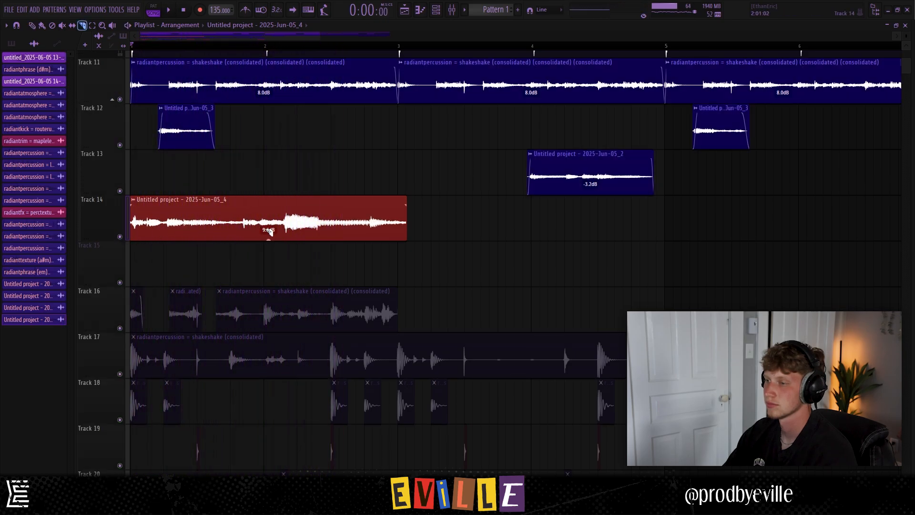
# Slice the Track 14 clip in two near bar 2 and lower both slices' gain to 1.6 dB.
pyautogui.press('c')
pyautogui.click(270, 232)
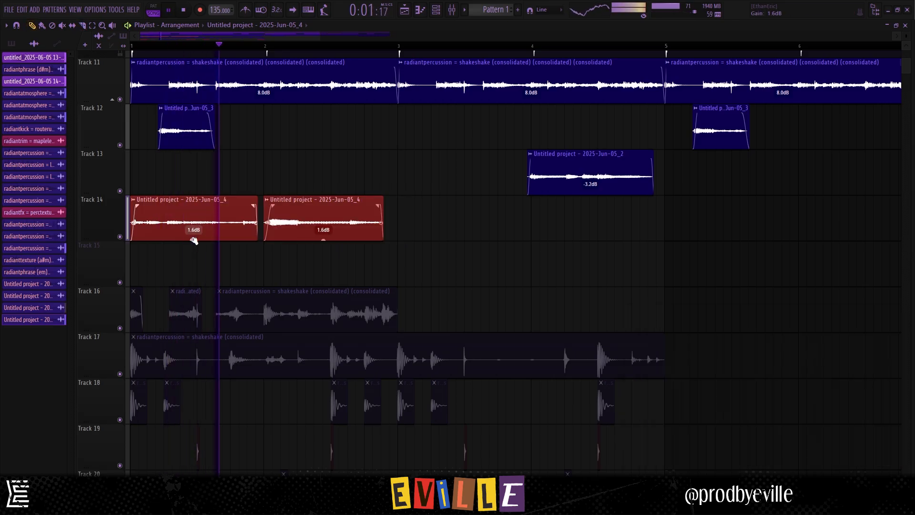
pyautogui.click(335, 152)
pyautogui.rightClick(360, 173)
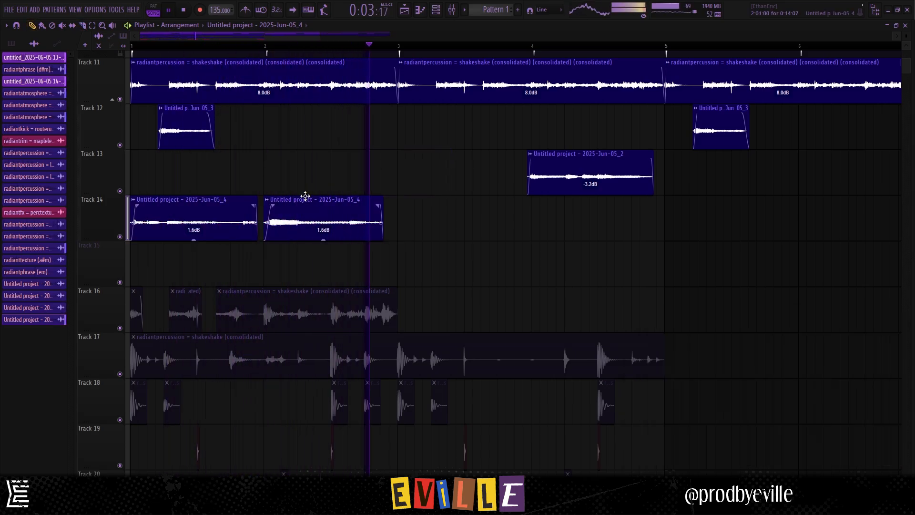
# Delete the first slice on Track 14 and play the remaining slice with the beat.
pyautogui.scroll(-3, 311, 196)
pyautogui.press('space')
pyautogui.rightClick(192, 223)
pyautogui.press('space')
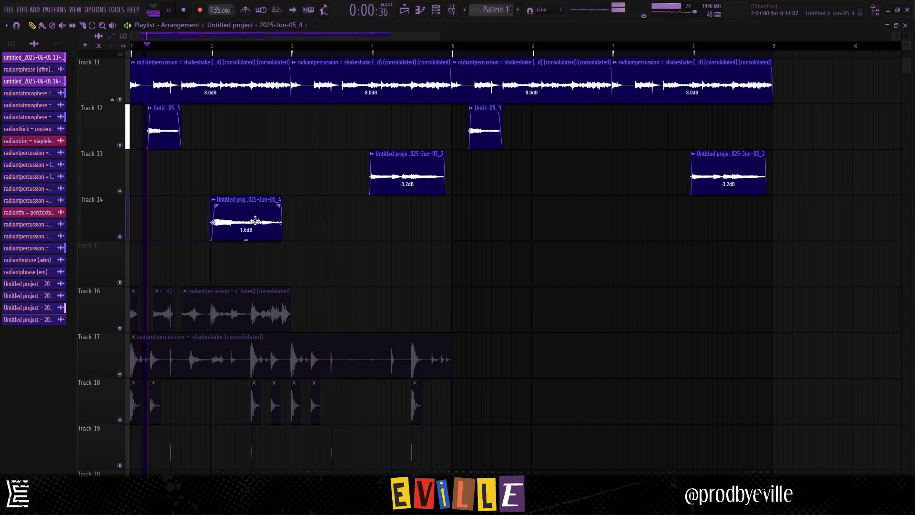
pyautogui.scroll(-2, 284, 162)
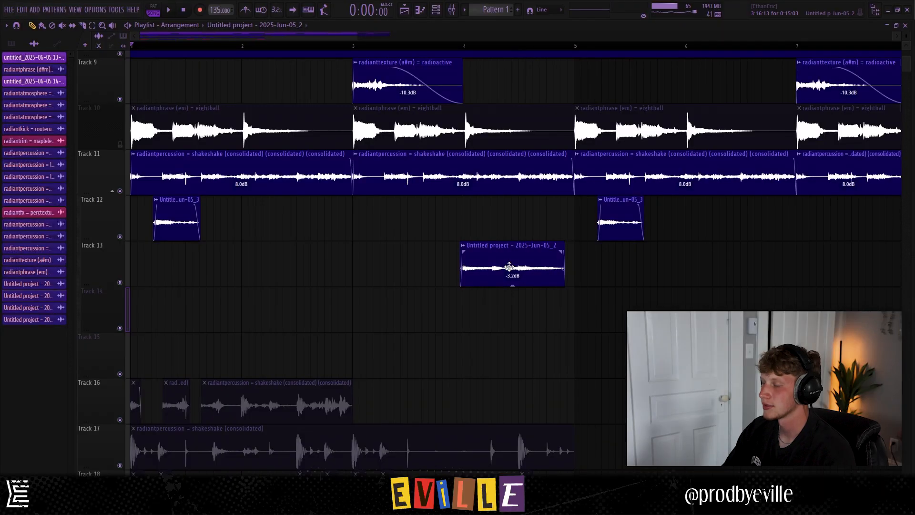
# Open the Track 13 take's channel settings and route it to its own mixer track, insert 23.
pyautogui.doubleClick(509, 267)
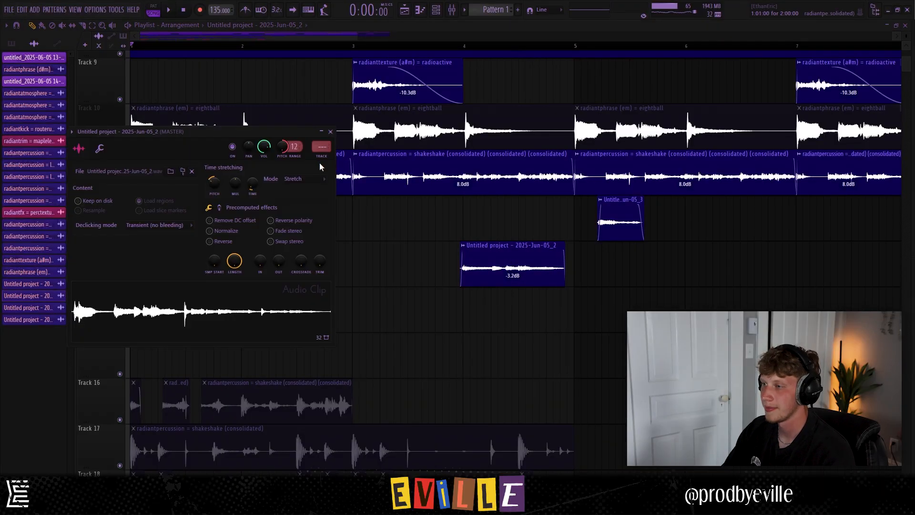
pyautogui.press('F9')
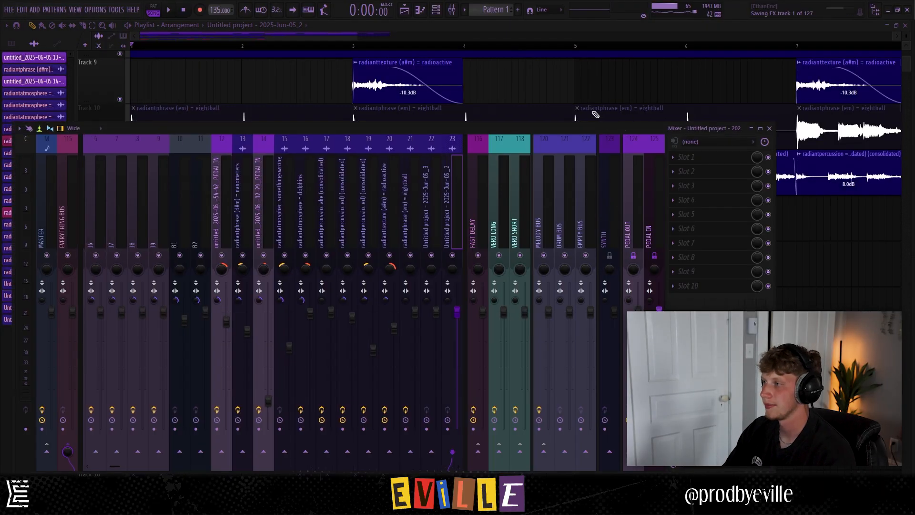
pyautogui.press('F9')
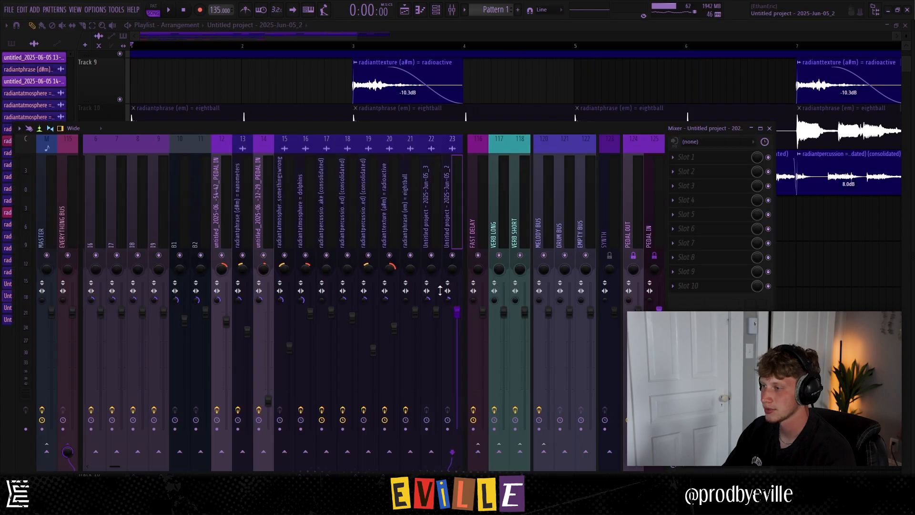
# Send the resampled takes on inserts 22 and 23 to VERB SHORT and lower insert 22's level during playback.
pyautogui.scroll(-3, 433, 222)
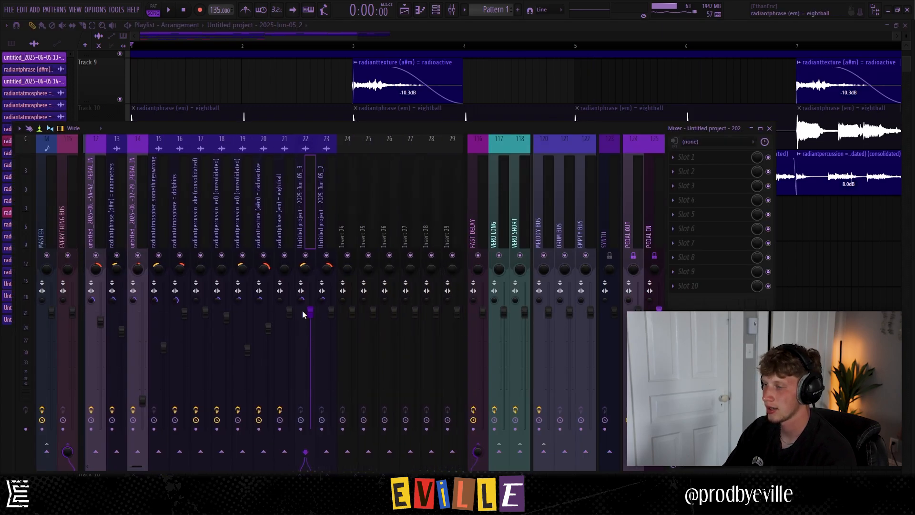
pyautogui.click(520, 431)
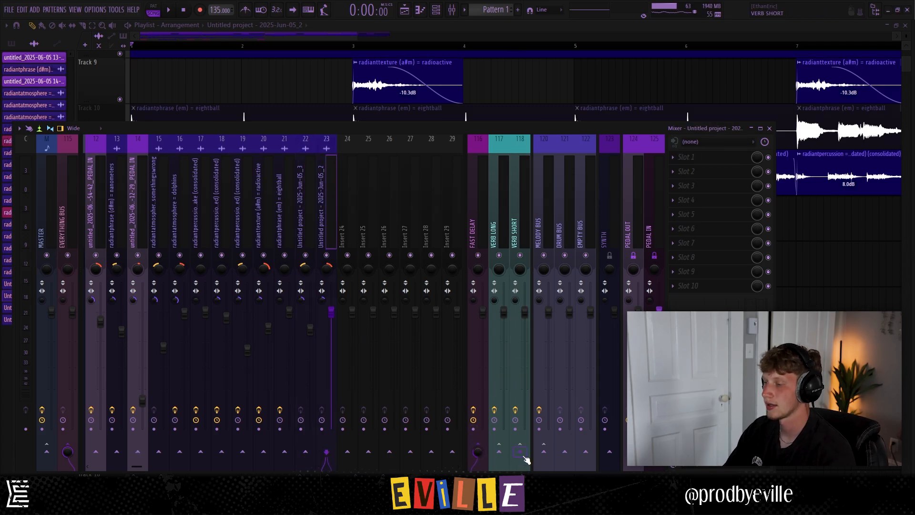
pyautogui.click(307, 229)
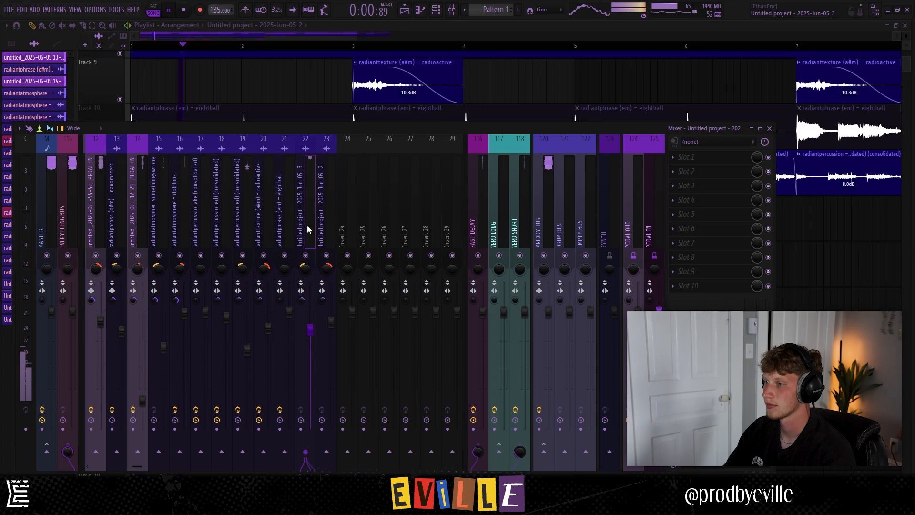
pyautogui.moveTo(310, 327); pyautogui.dragTo(311, 340)
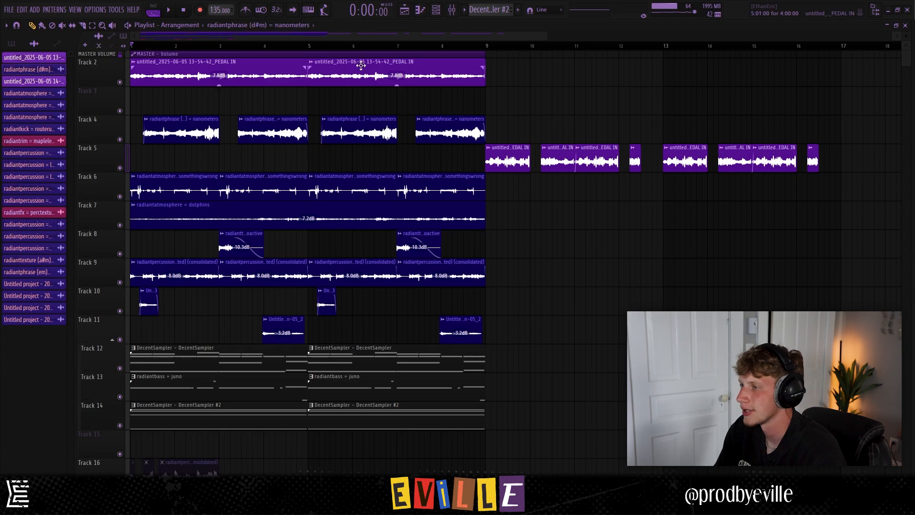
# Select the Track 2 clips, open SoundShifter Pitch Stereo on the master, and set its transpose to 3 semitones.
pyautogui.moveTo(562, 116); pyautogui.dragTo(186, 58)
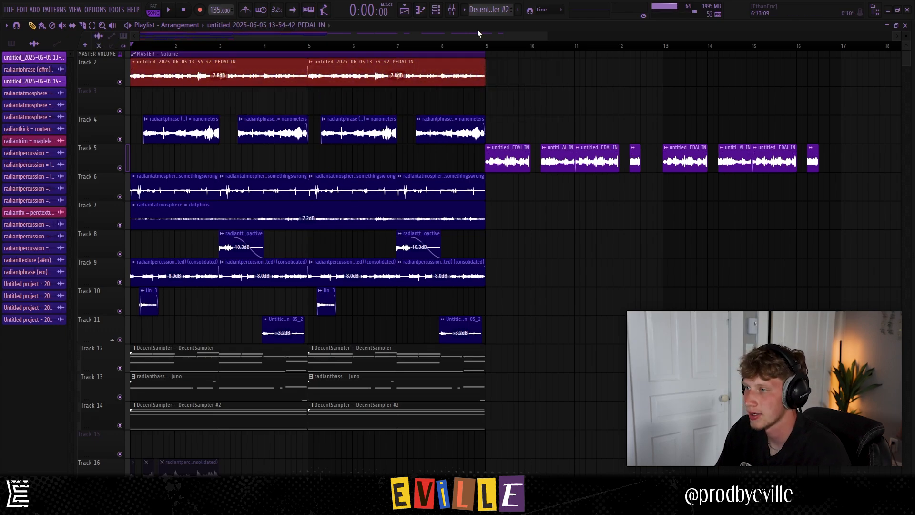
pyautogui.press('F9')
pyautogui.click(55, 214)
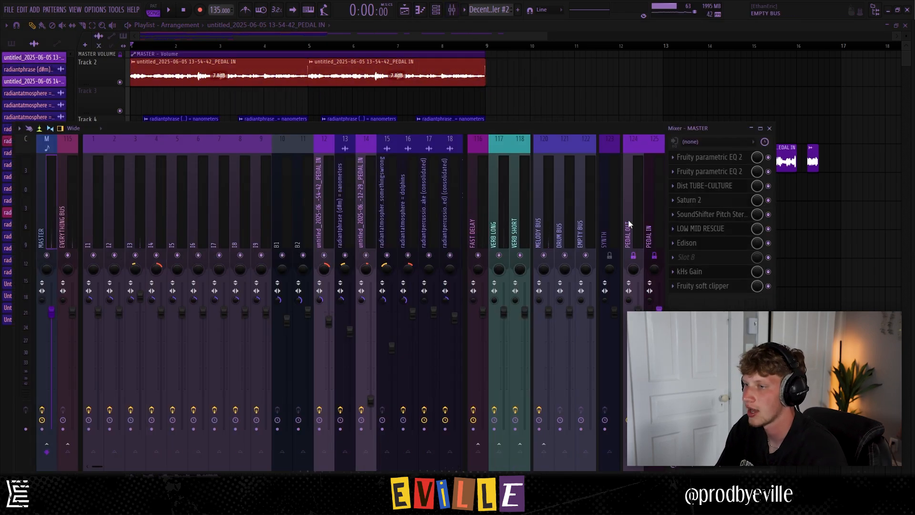
pyautogui.click(710, 214)
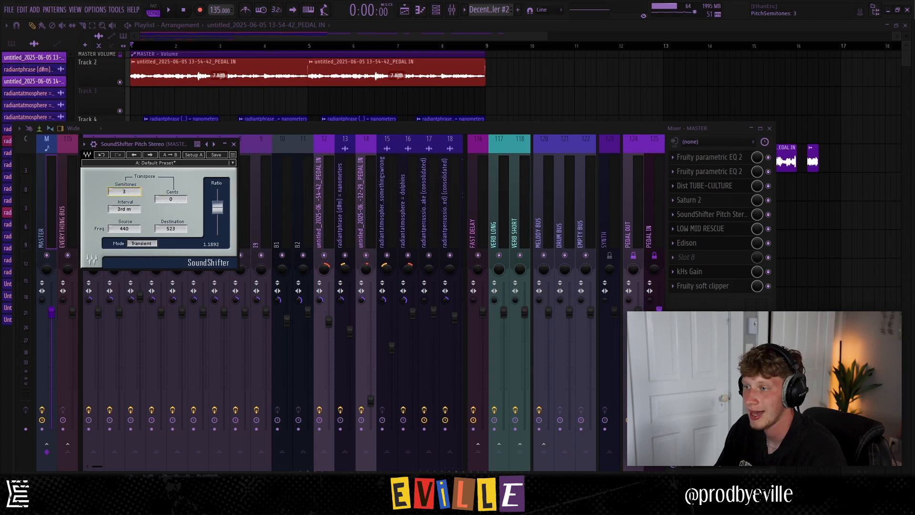
pyautogui.click(187, 74)
pyautogui.scroll(-2, 292, 136)
pyautogui.scroll(2, 363, 153)
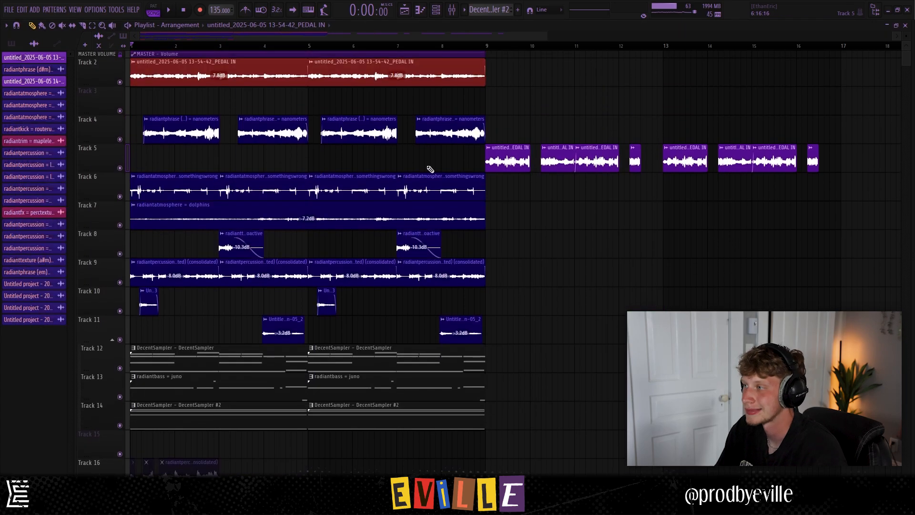
# Duplicate the clips on Tracks 6 to 14 into bars 9 to 17 and delete the copied DecentSampler #2 patterns.
pyautogui.moveTo(560, 173); pyautogui.dragTo(138, 429)
pyautogui.hotkey('ctrl', 'b')
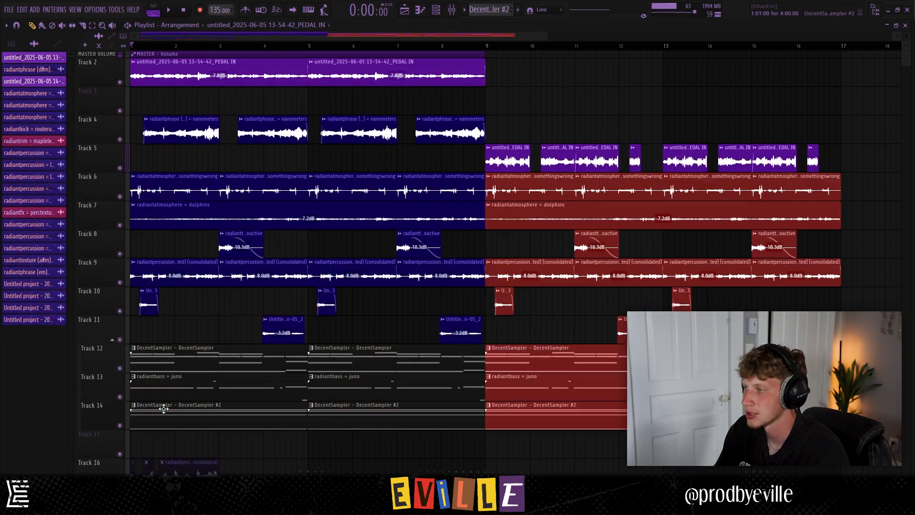
pyautogui.click(512, 414)
pyautogui.rightClick(527, 414)
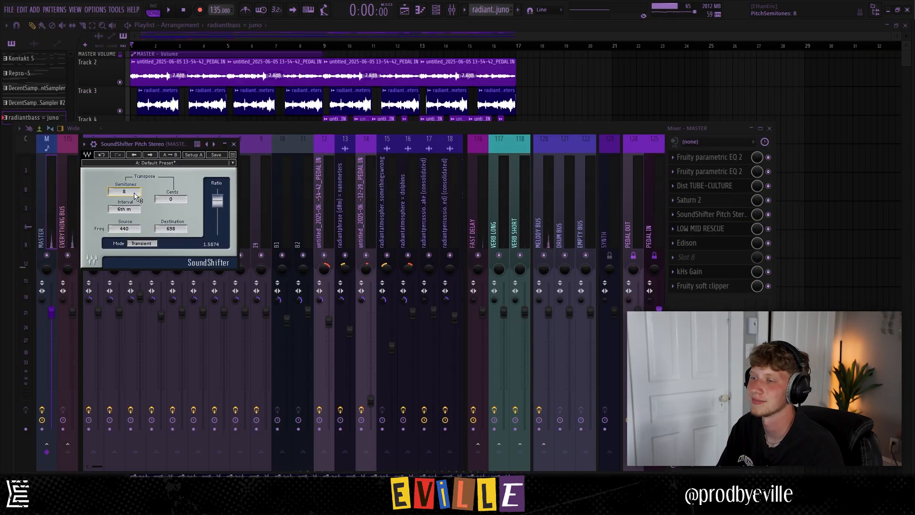
# Play the beat with the master SoundShifter at 8 and 6 semitones, raise the transpose again, and replay it.
pyautogui.press('space')
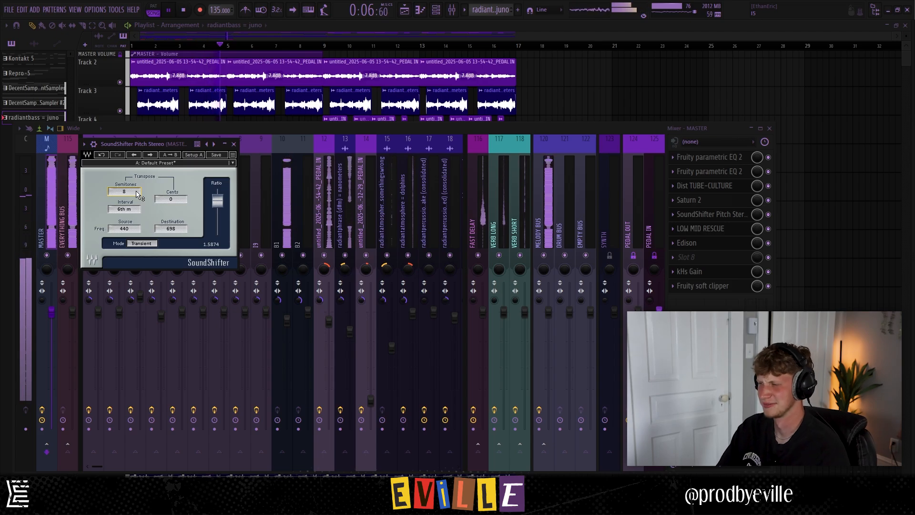
pyautogui.press('space')
pyautogui.moveTo(137, 192); pyautogui.dragTo(137, 195)
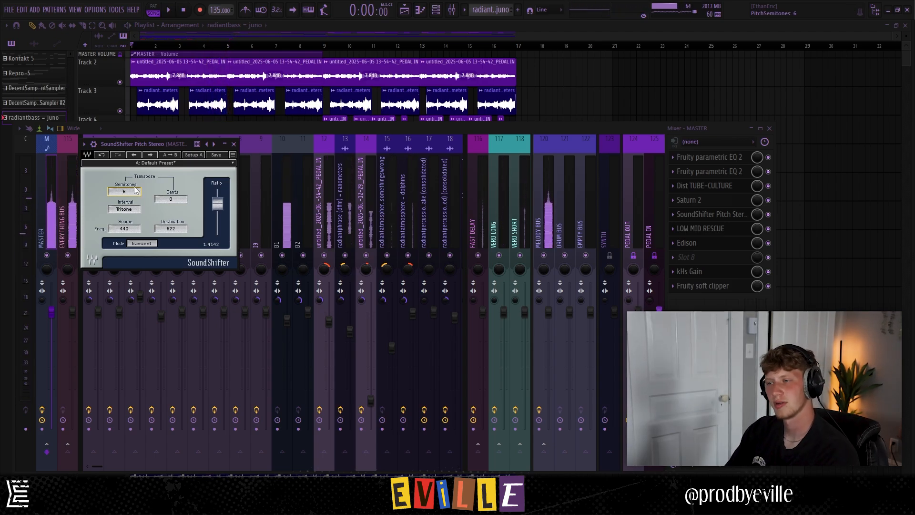
pyautogui.press('space')
pyautogui.press('space')
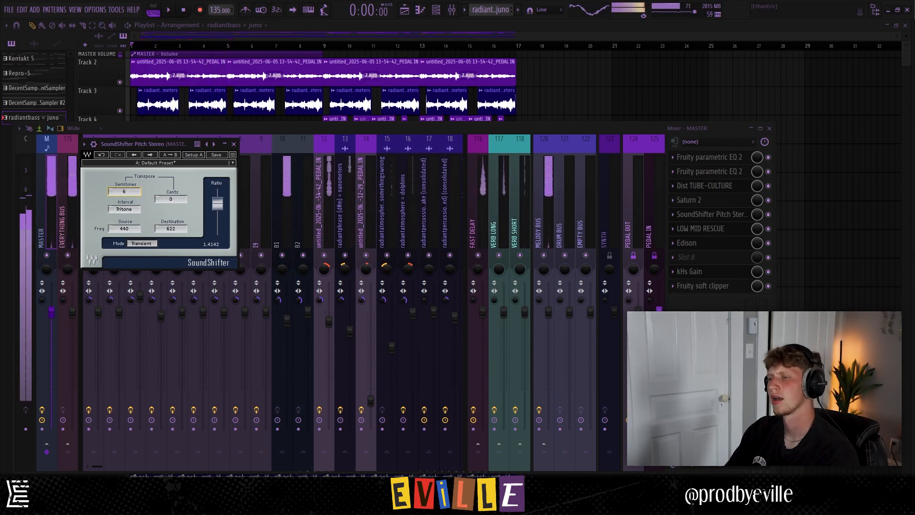
pyautogui.moveTo(129, 194); pyautogui.dragTo(129, 190)
pyautogui.press('space')
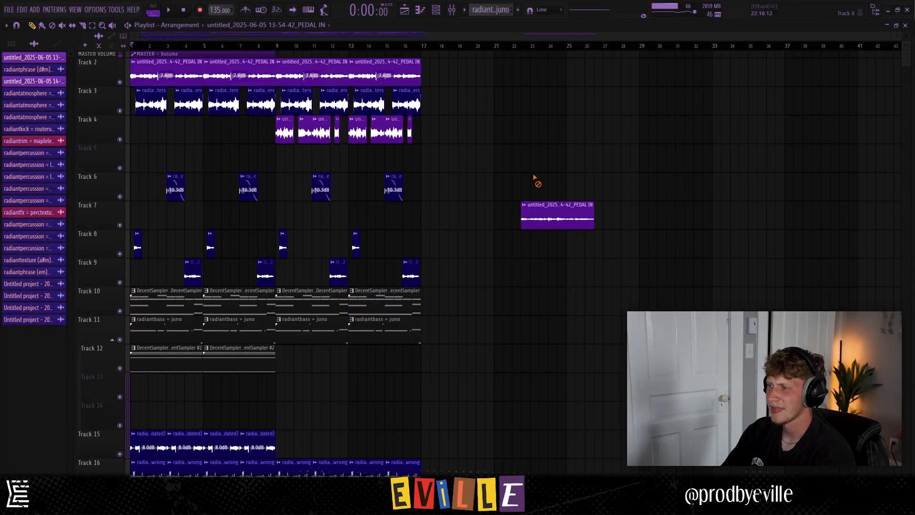
# Move the resampled take clips on Tracks 8 and 9 up one track, deselect them, and play the arrangement from the start.
pyautogui.scroll(-3, 302, 175)
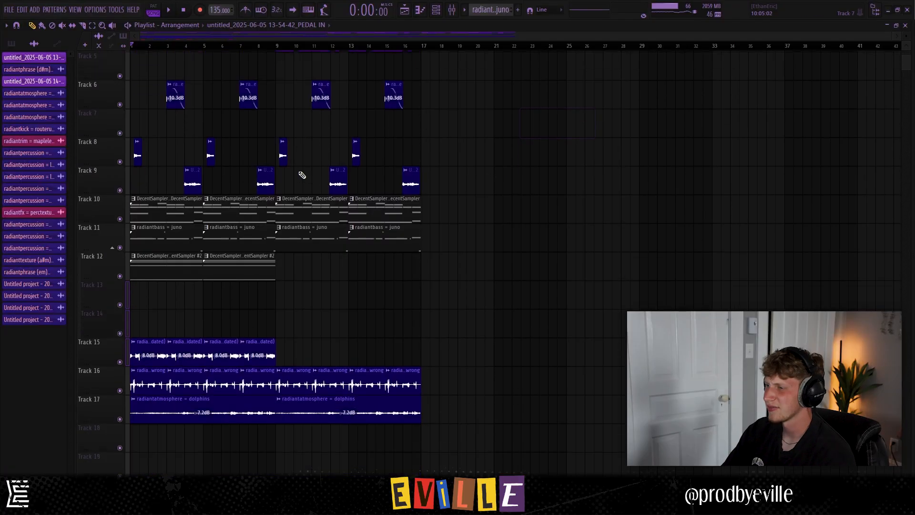
pyautogui.scroll(3, 302, 175)
pyautogui.scroll(-4, 320, 210)
pyautogui.scroll(4, 307, 202)
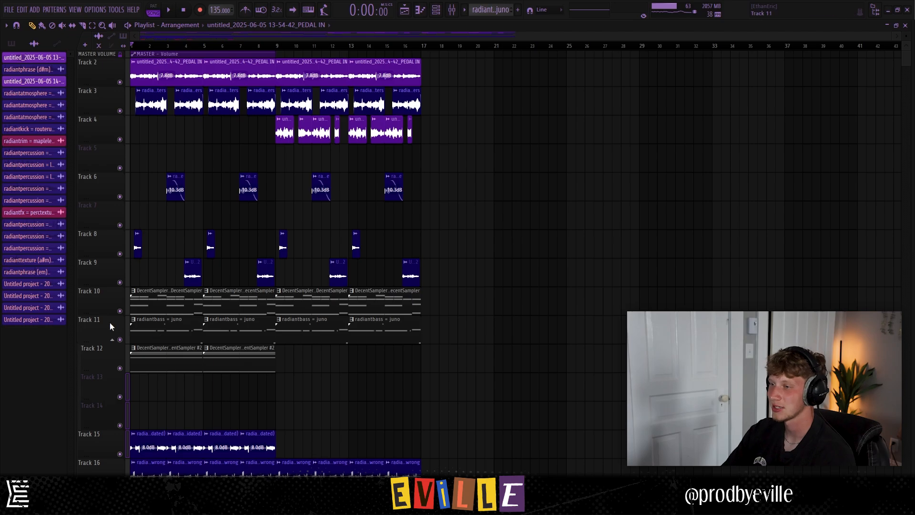
pyautogui.scroll(2, 137, 223)
pyautogui.moveTo(106, 244); pyautogui.dragTo(105, 264)
pyautogui.hotkey('shift', 'Up')
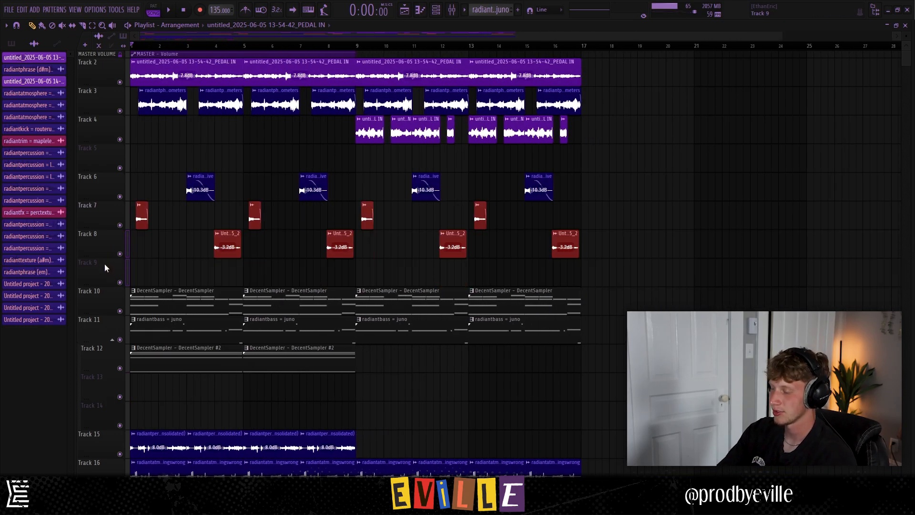
pyautogui.hotkey('ctrl', 'd')
pyautogui.scroll(-1, 162, 36)
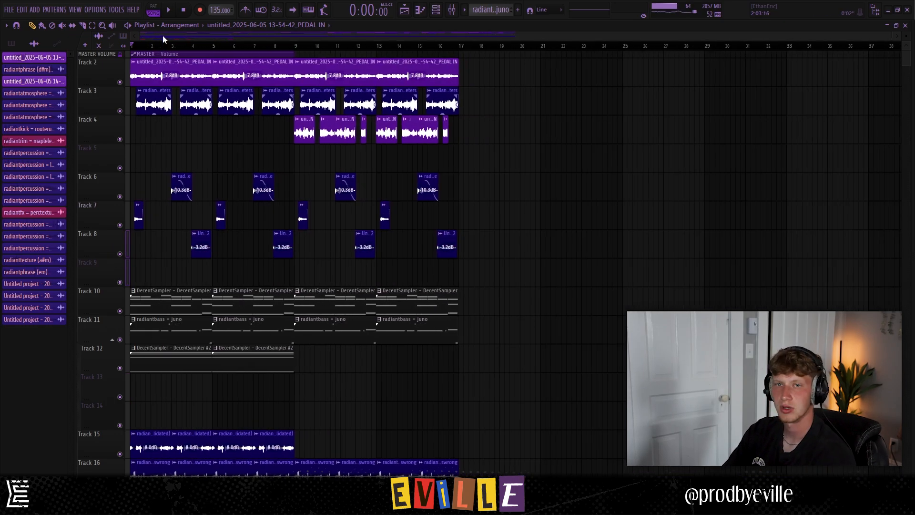
pyautogui.press('space')
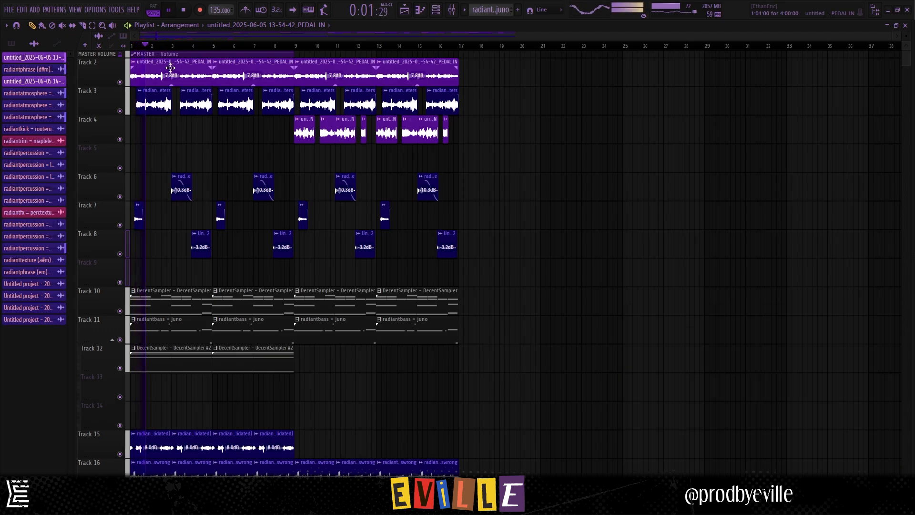